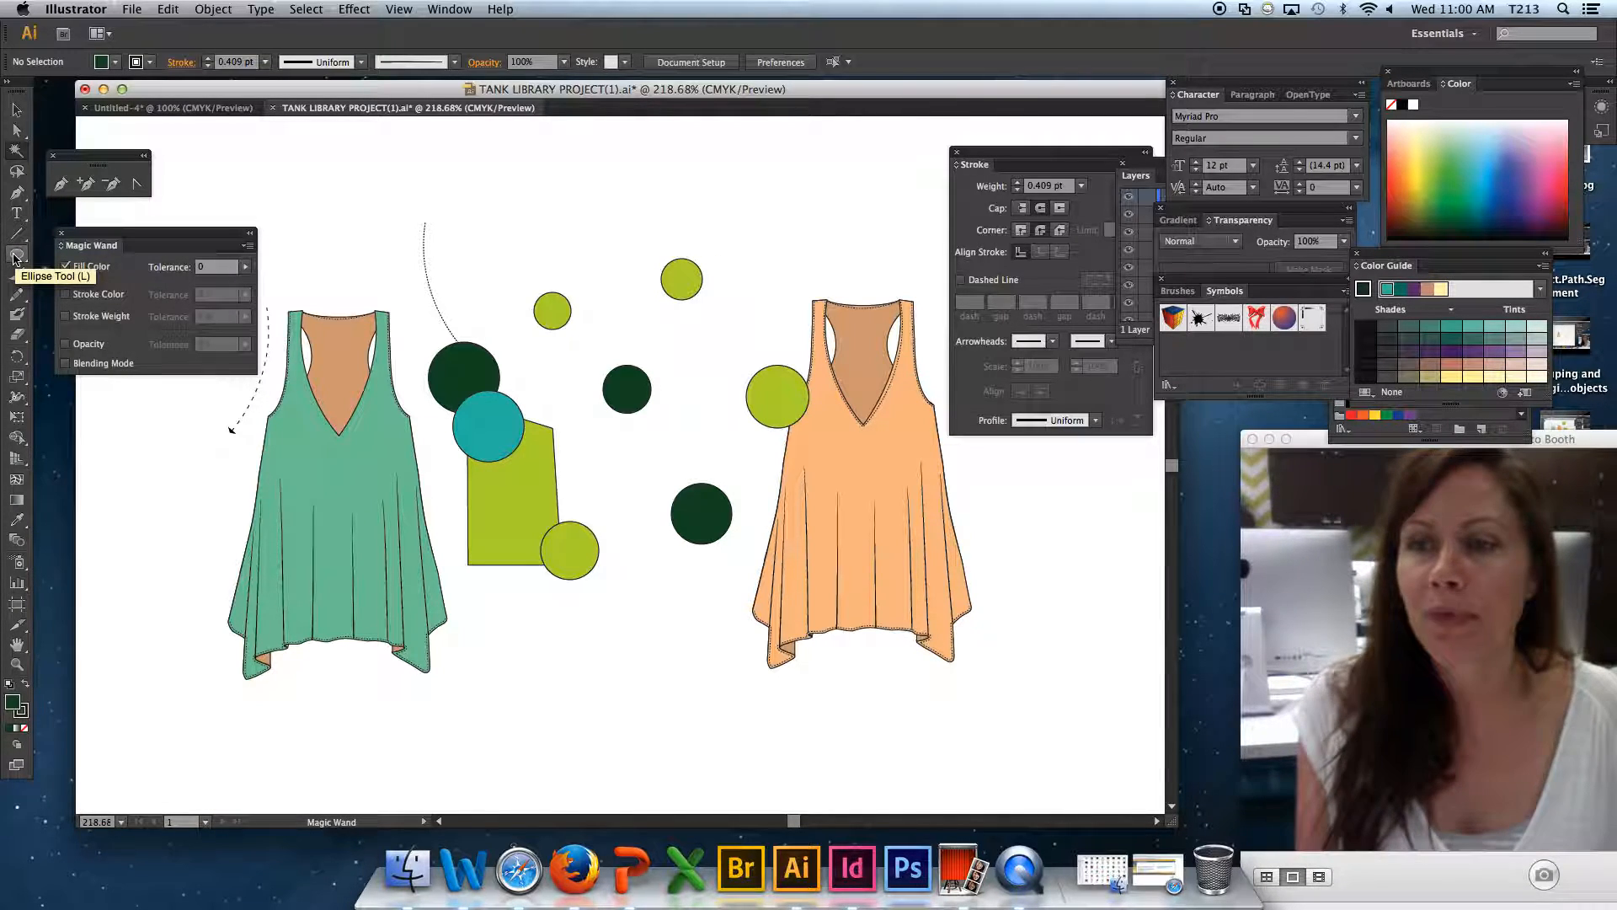
Tear off the shape tools into a floating panel and place it just above the Magic Wand options.
click(17, 257)
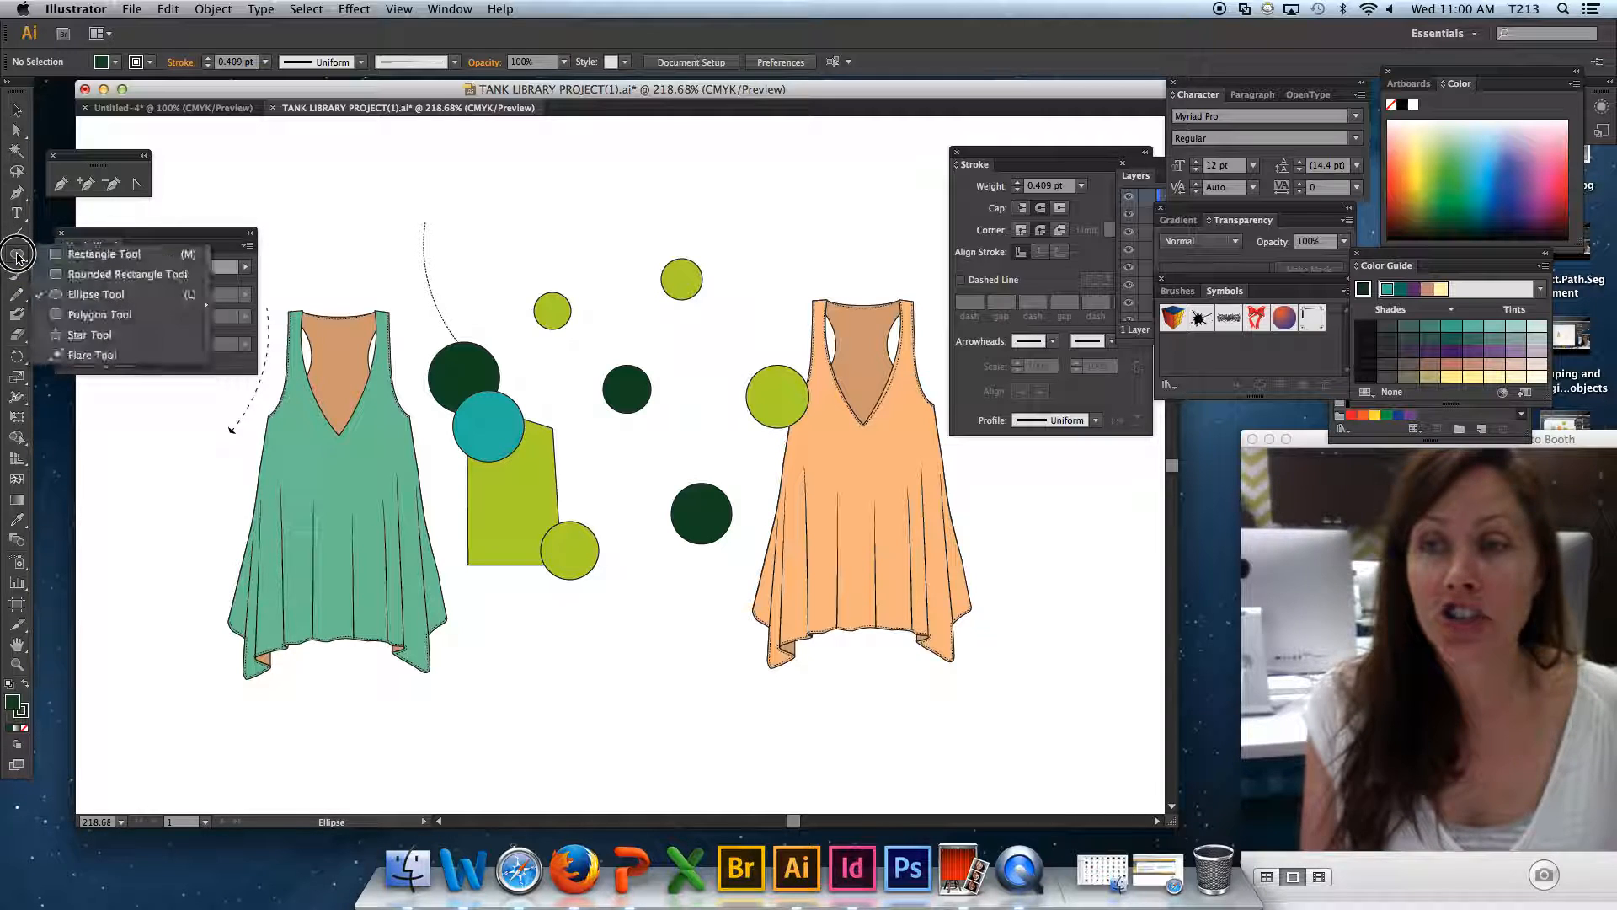
drag(16, 257, 209, 323)
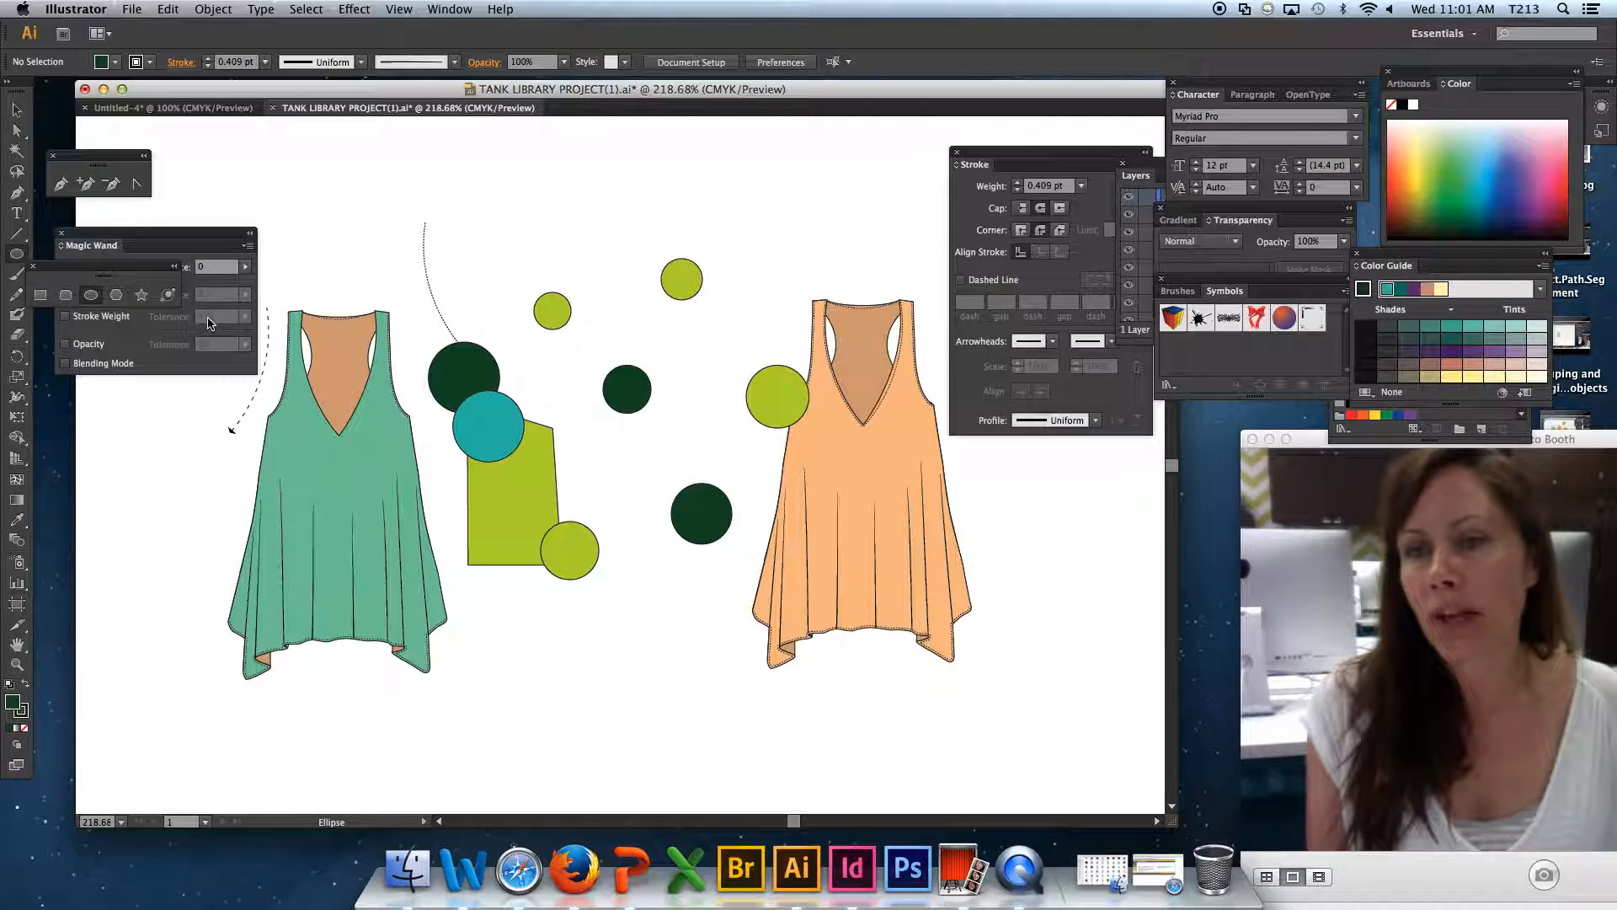
drag(134, 271, 177, 213)
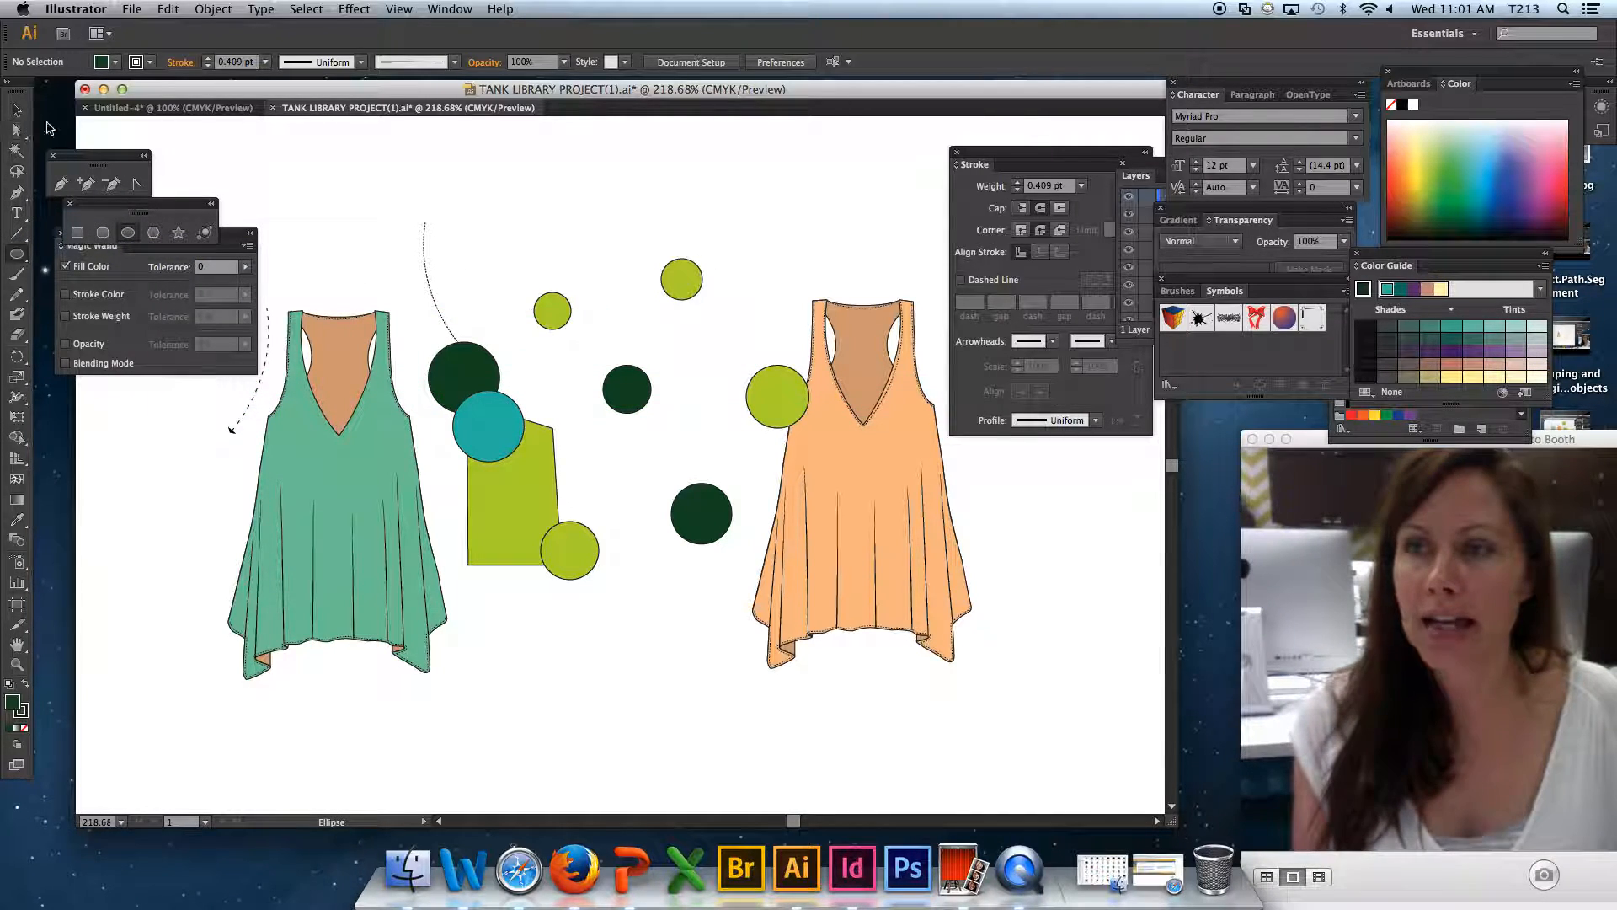
Draw a closed six-point polygon of straight segments above the circles with the Pen tool and set its fill to none.
click(16, 192)
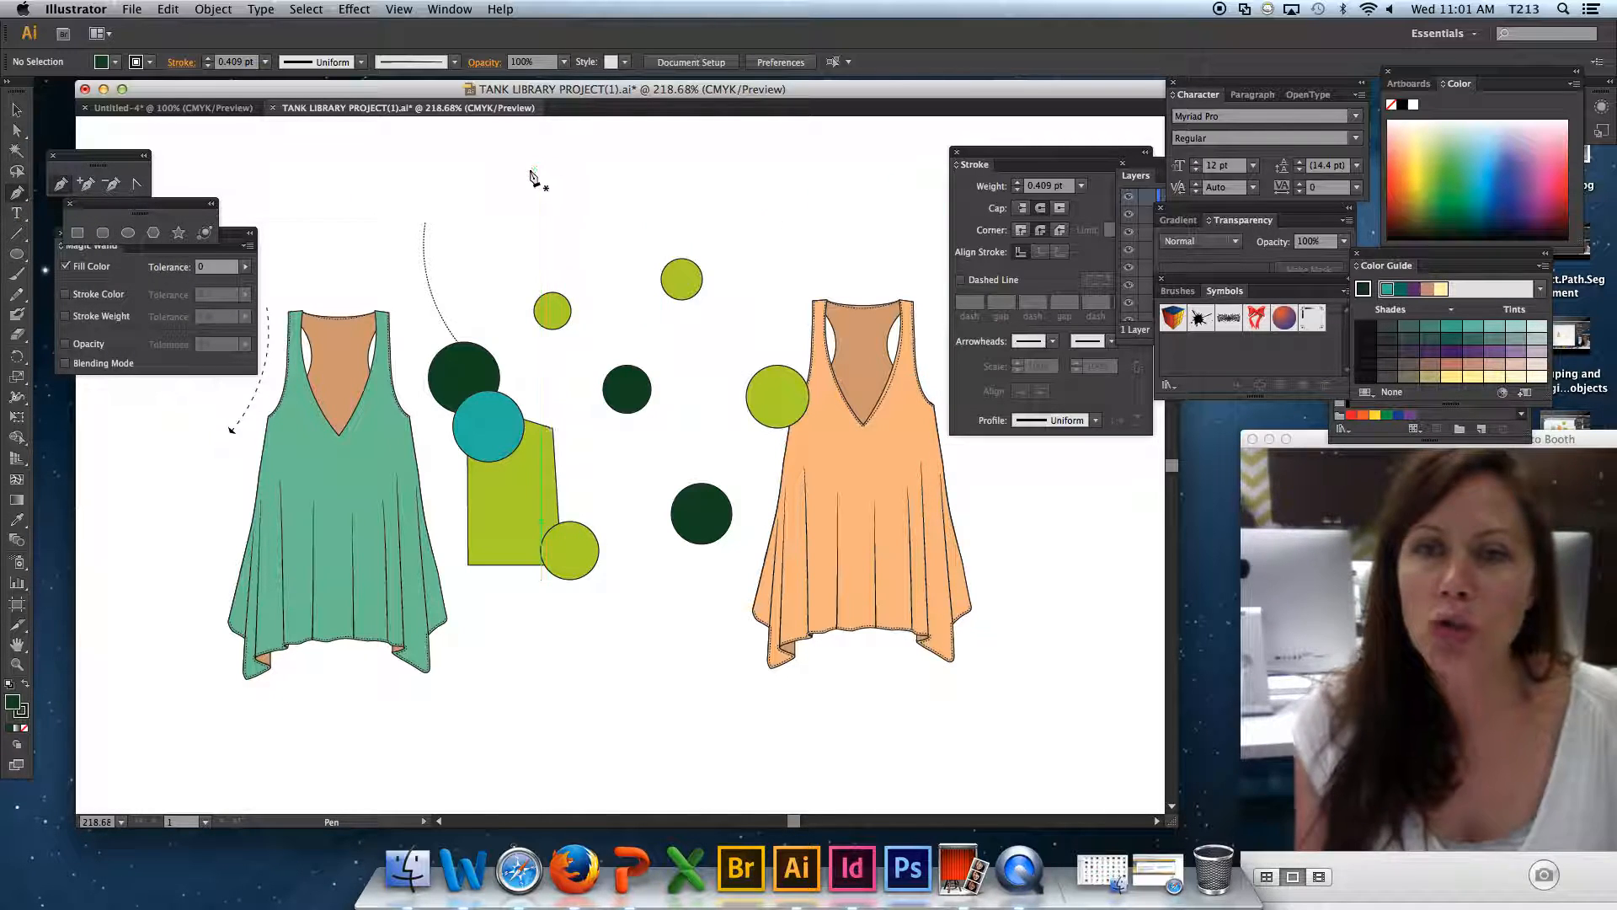
click(482, 166)
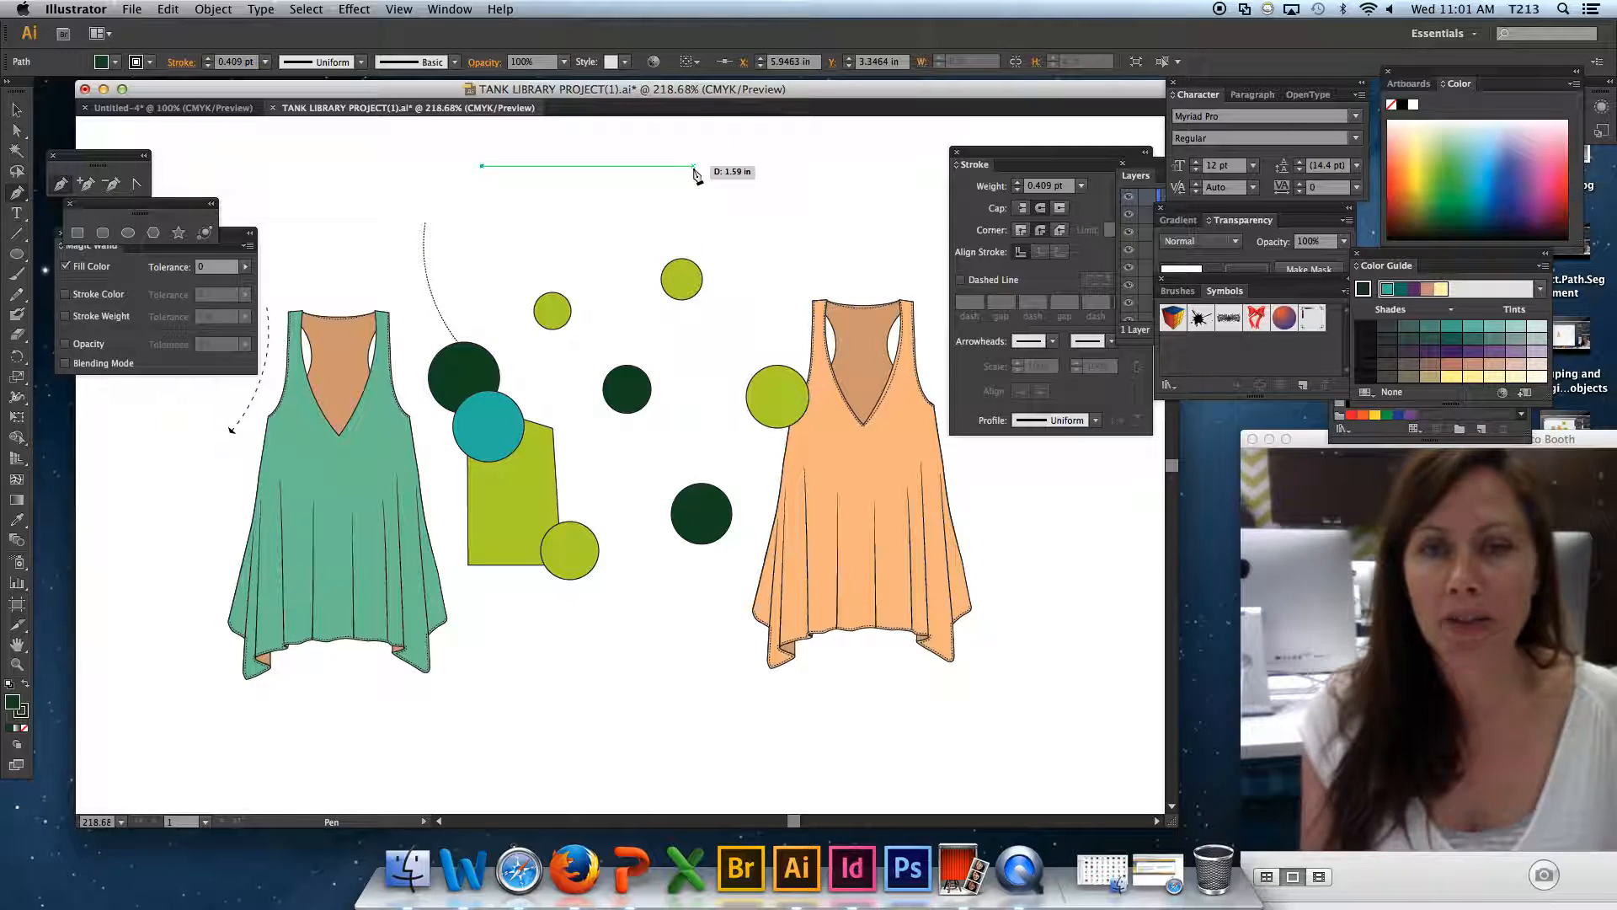
click(694, 166)
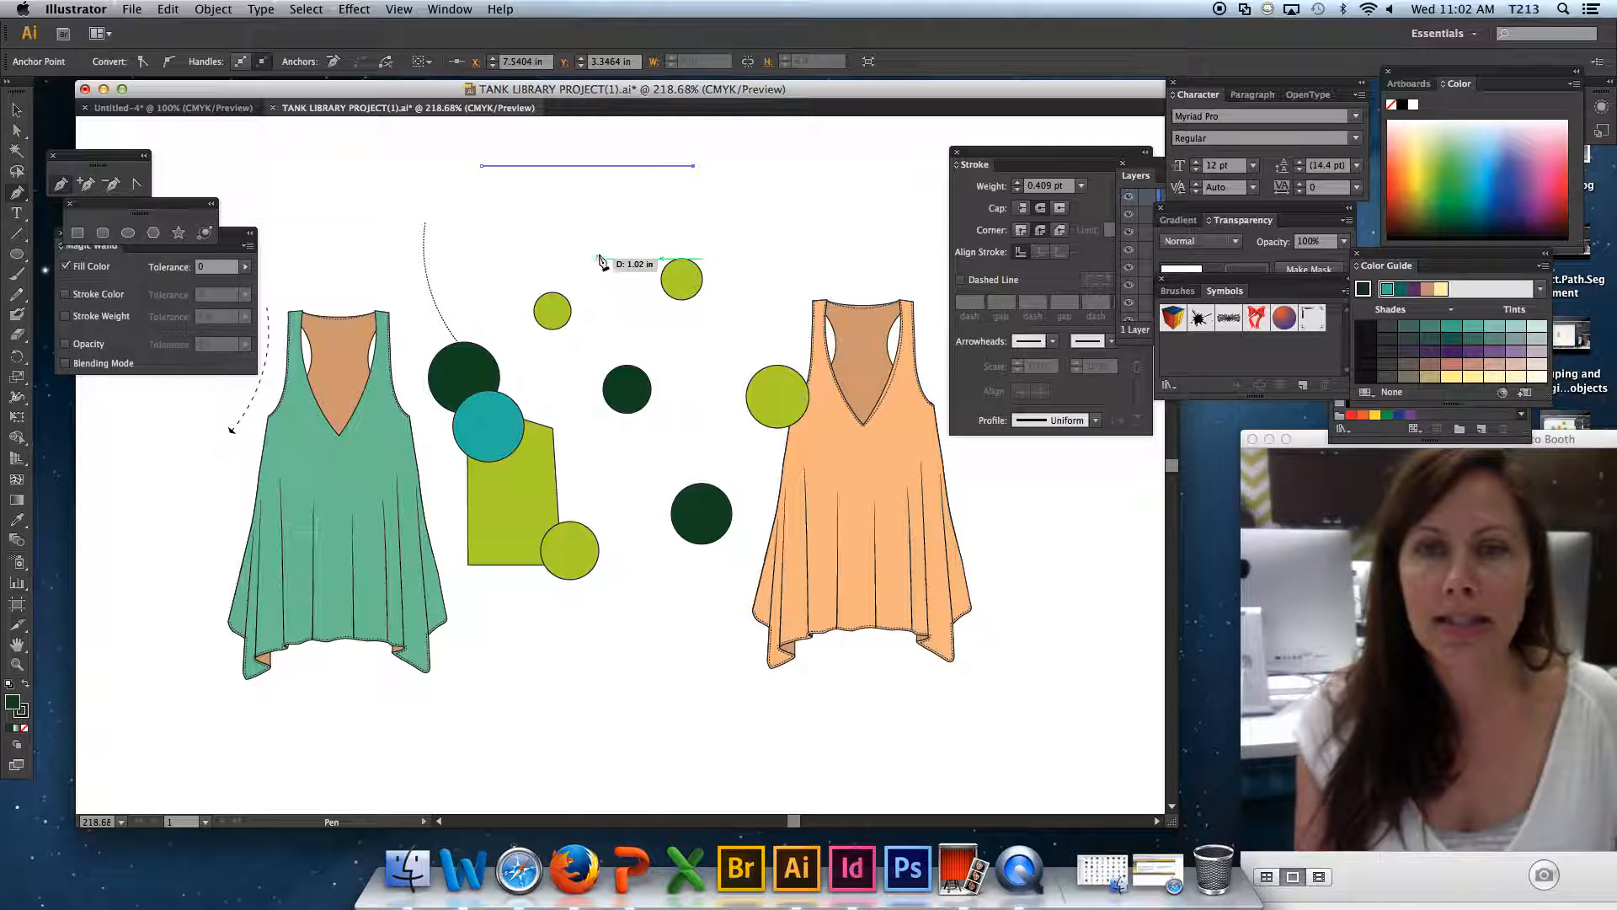
click(731, 236)
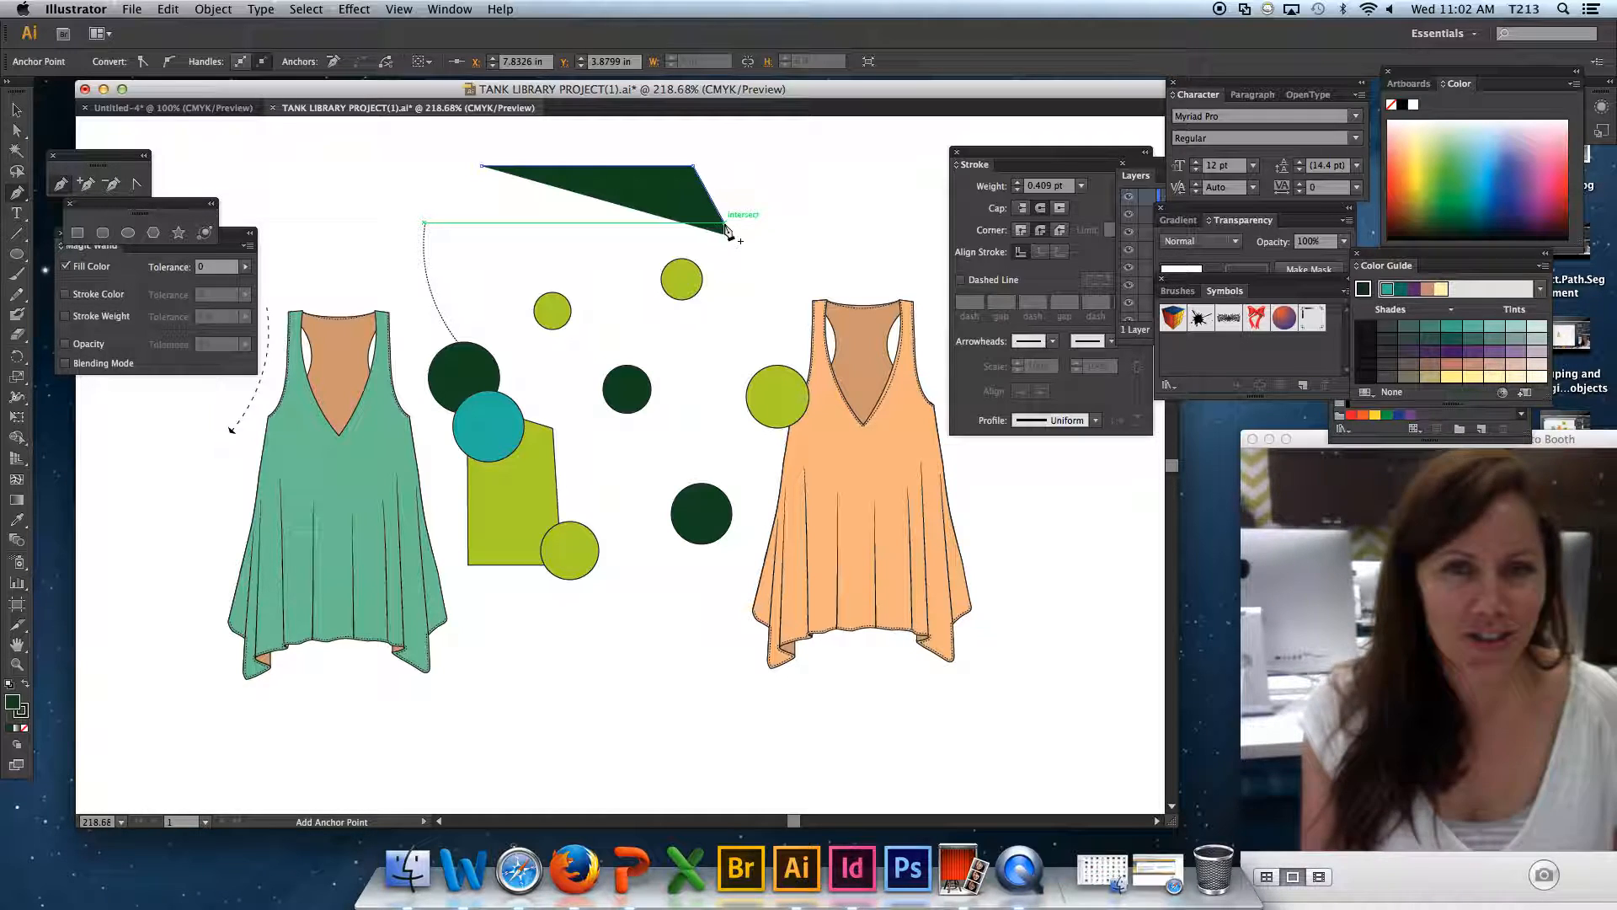
drag(729, 231, 2, 834)
drag(15, 706, 662, 221)
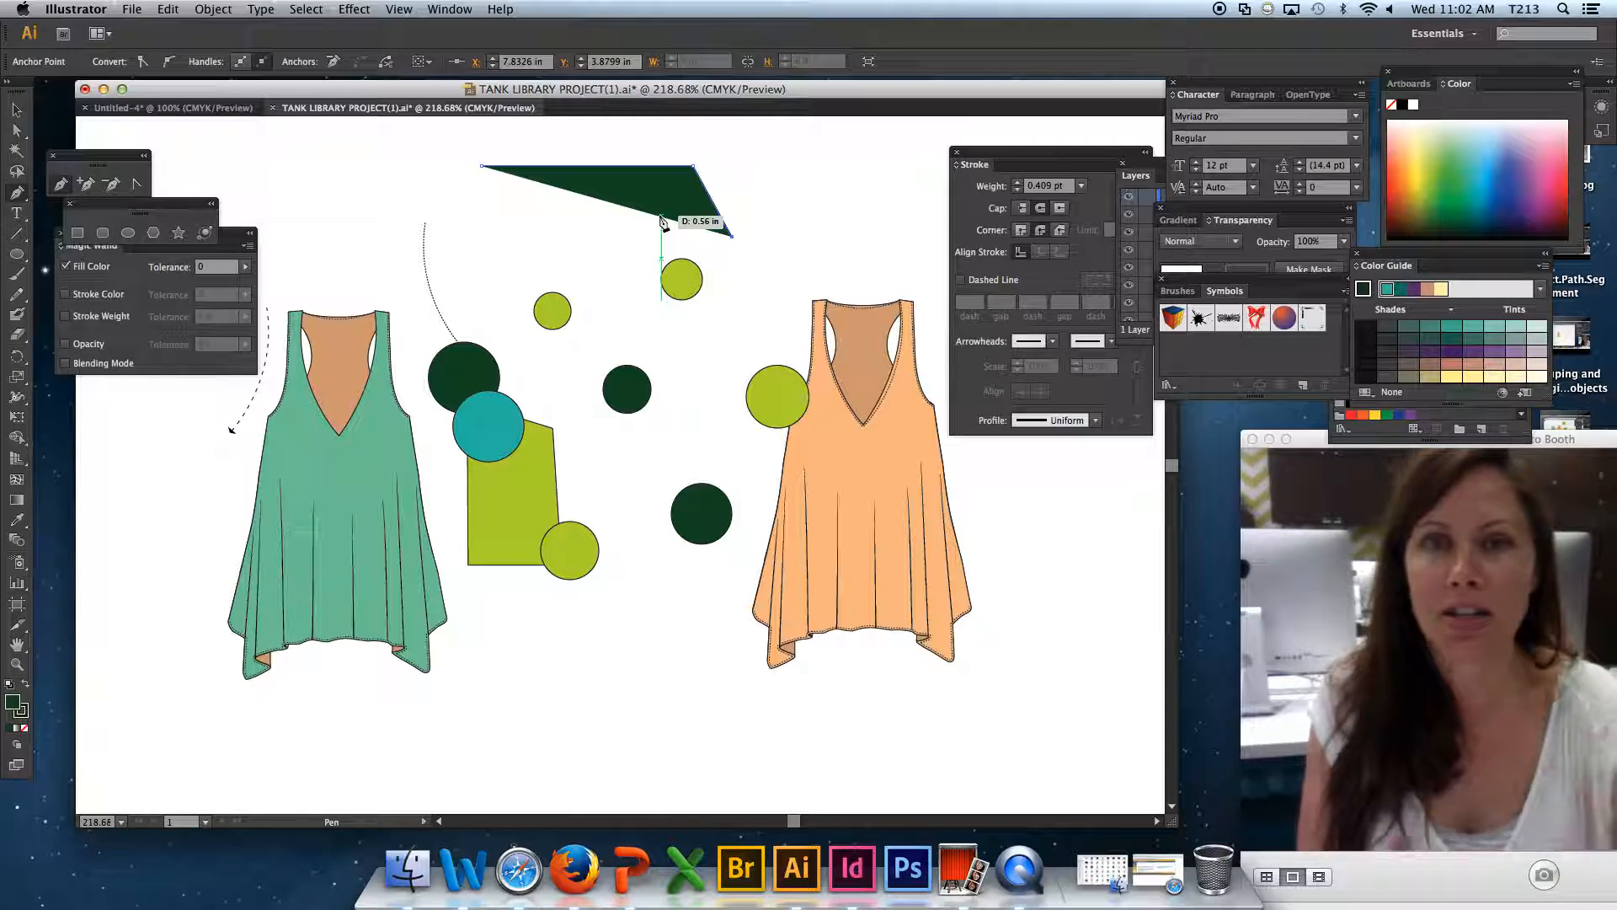
drag(662, 221, 750, 253)
click(737, 319)
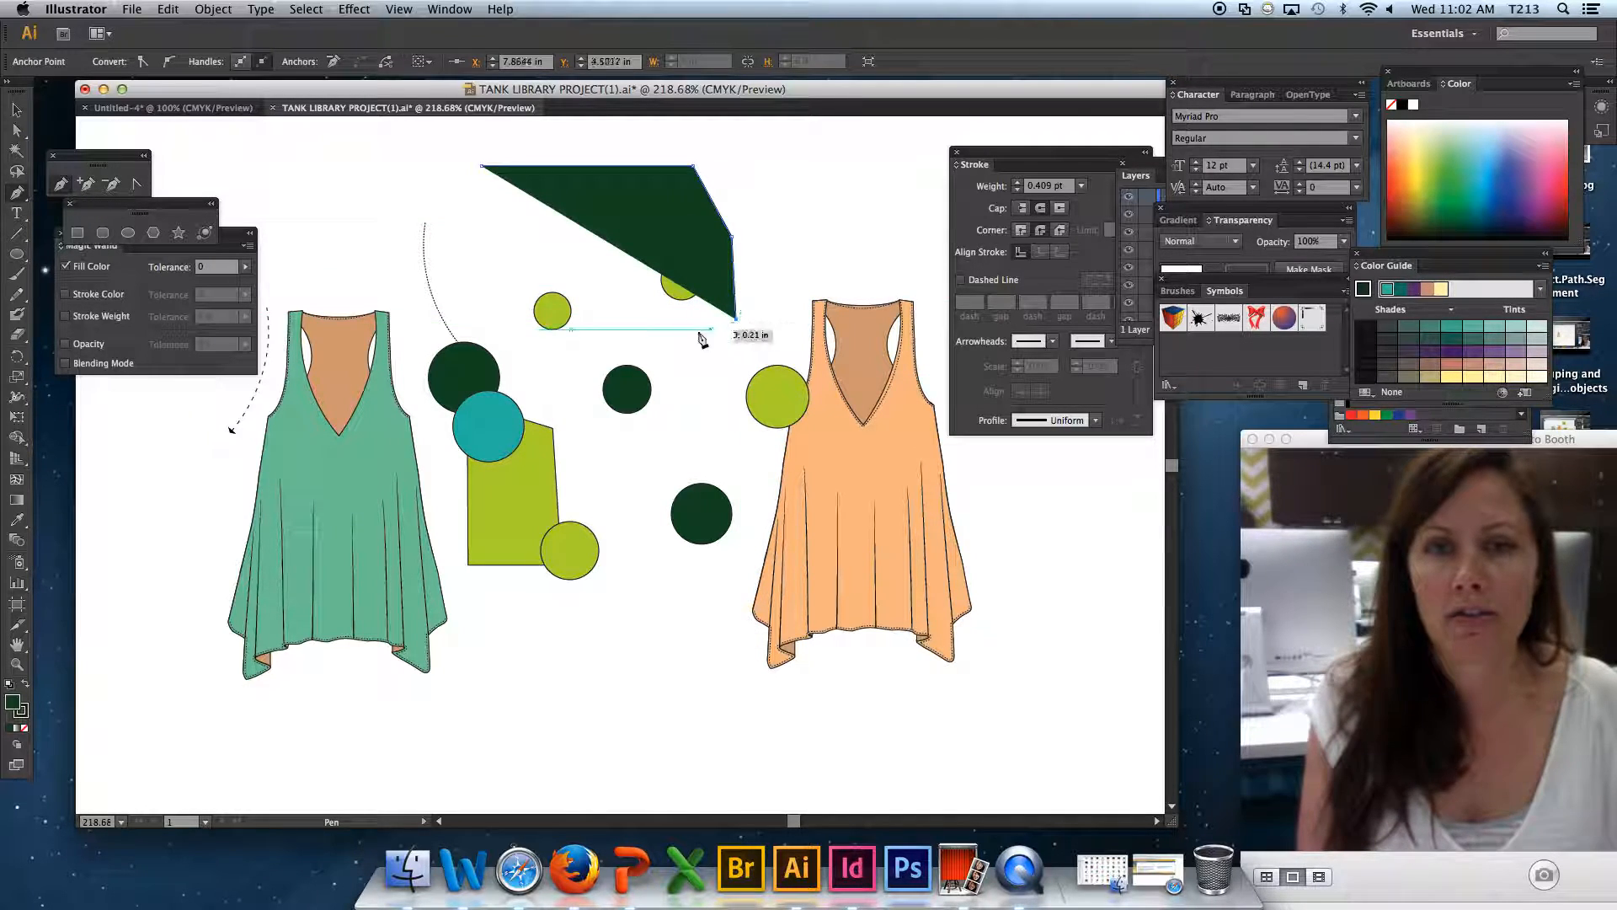
click(583, 326)
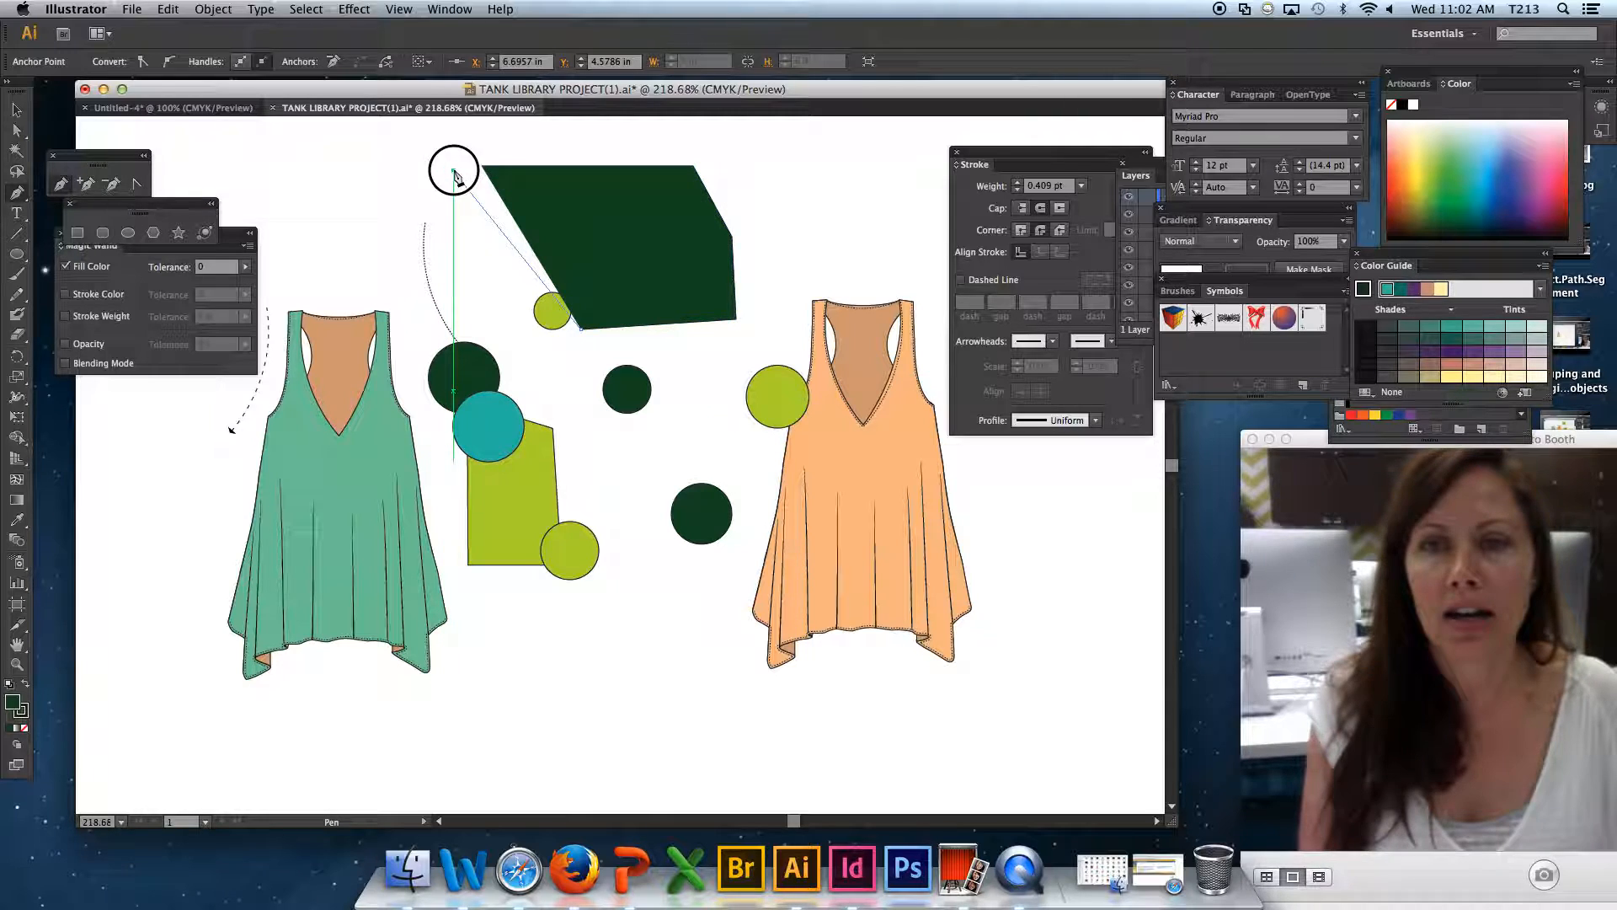
drag(456, 174, 485, 174)
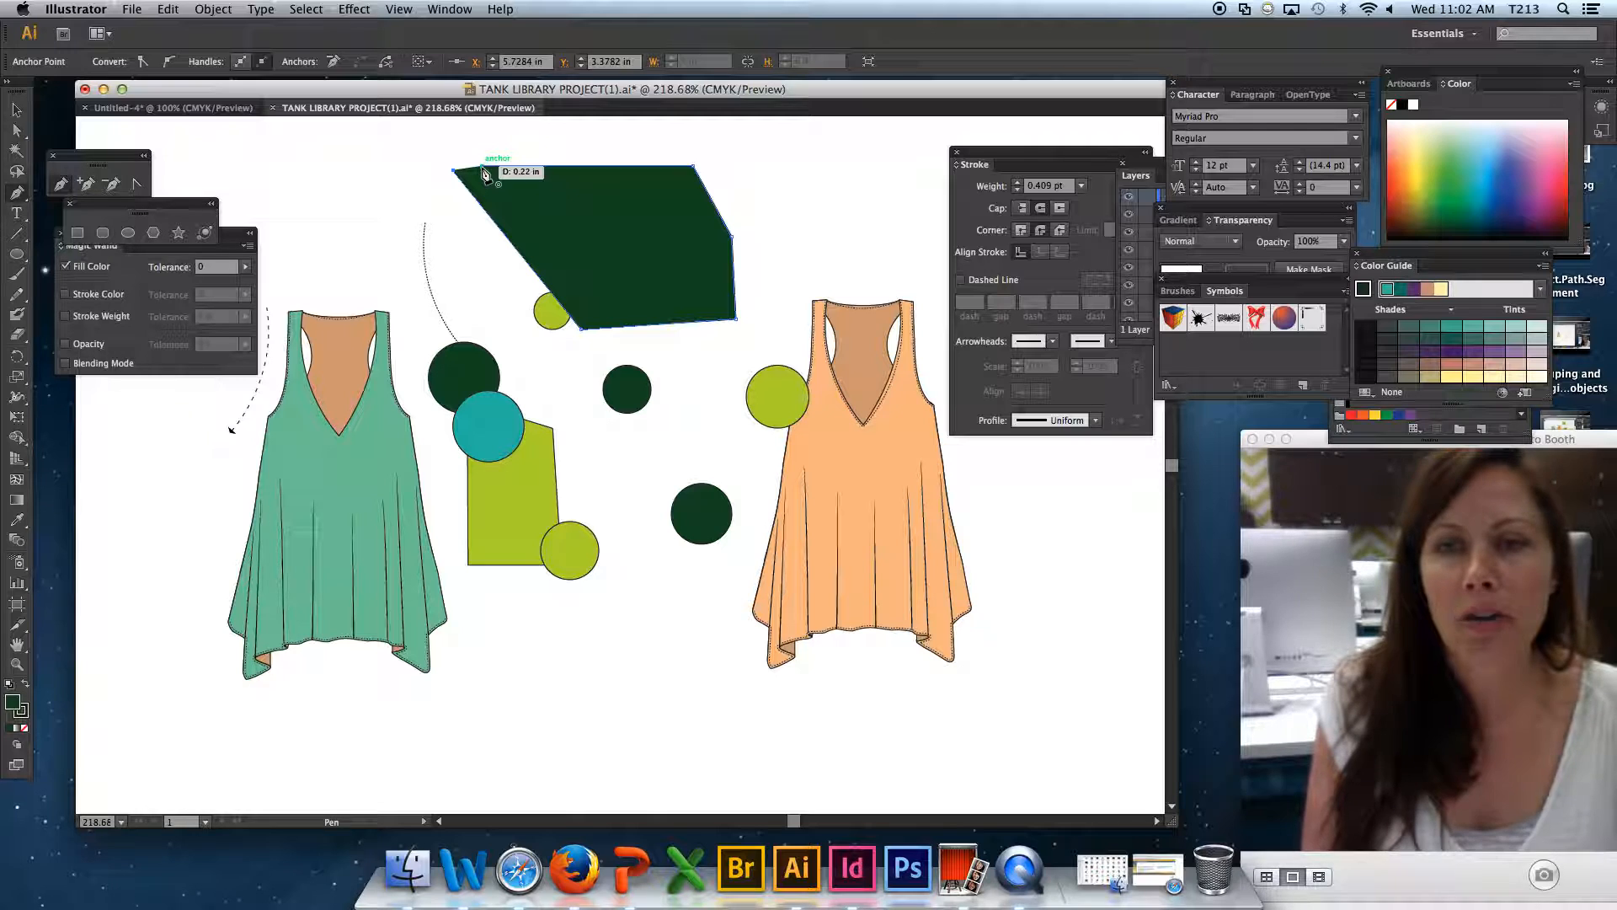
drag(485, 173, 485, 174)
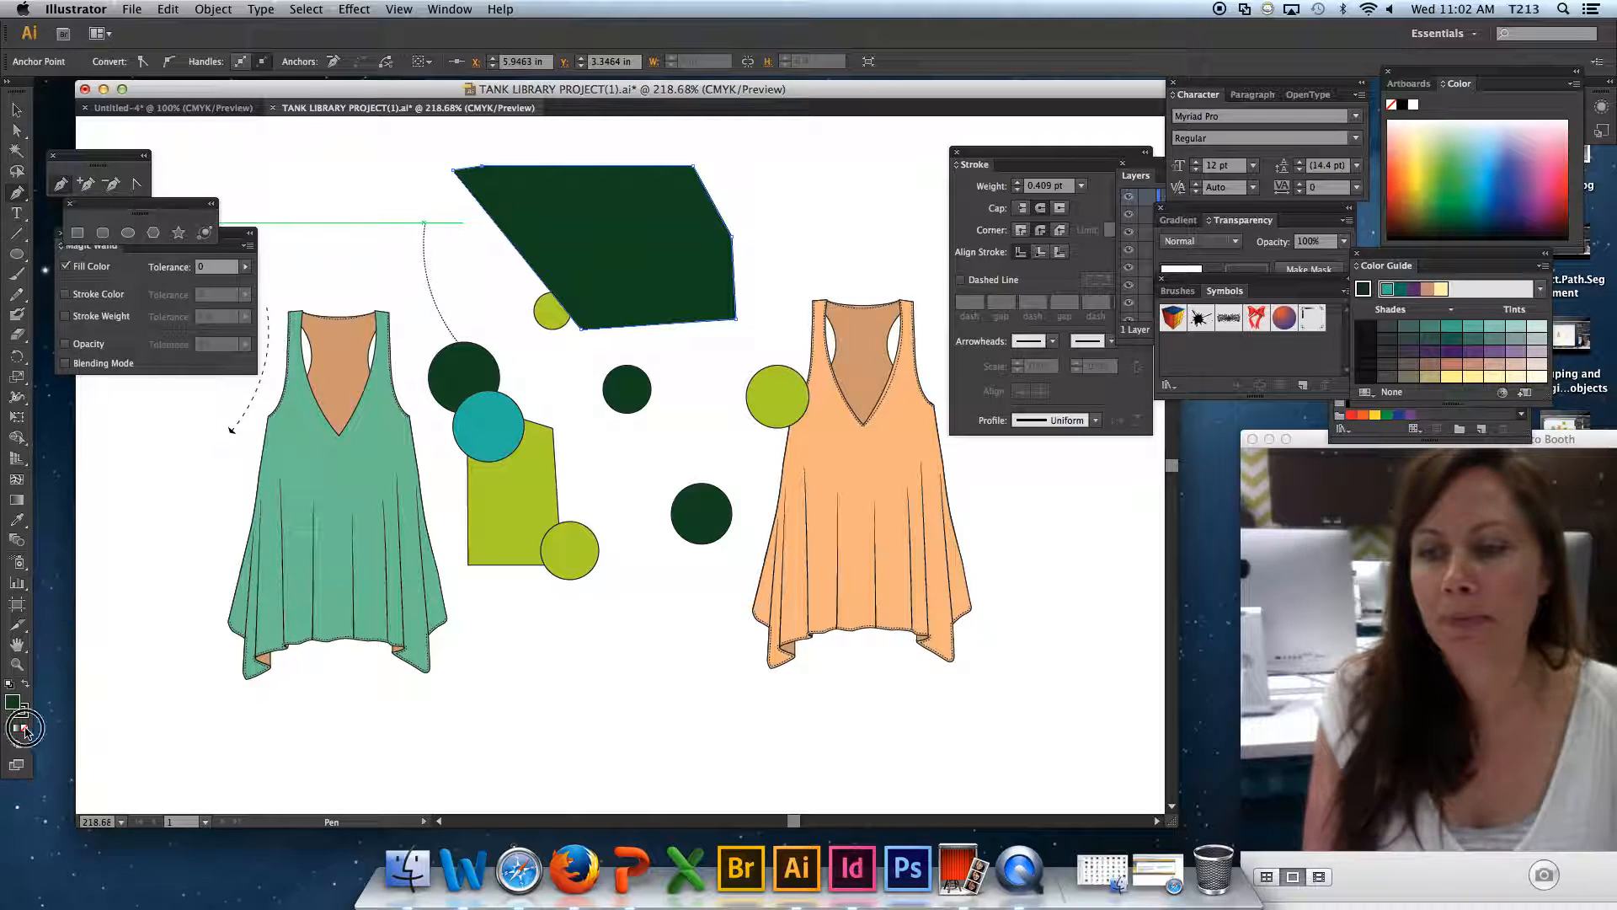
click(26, 728)
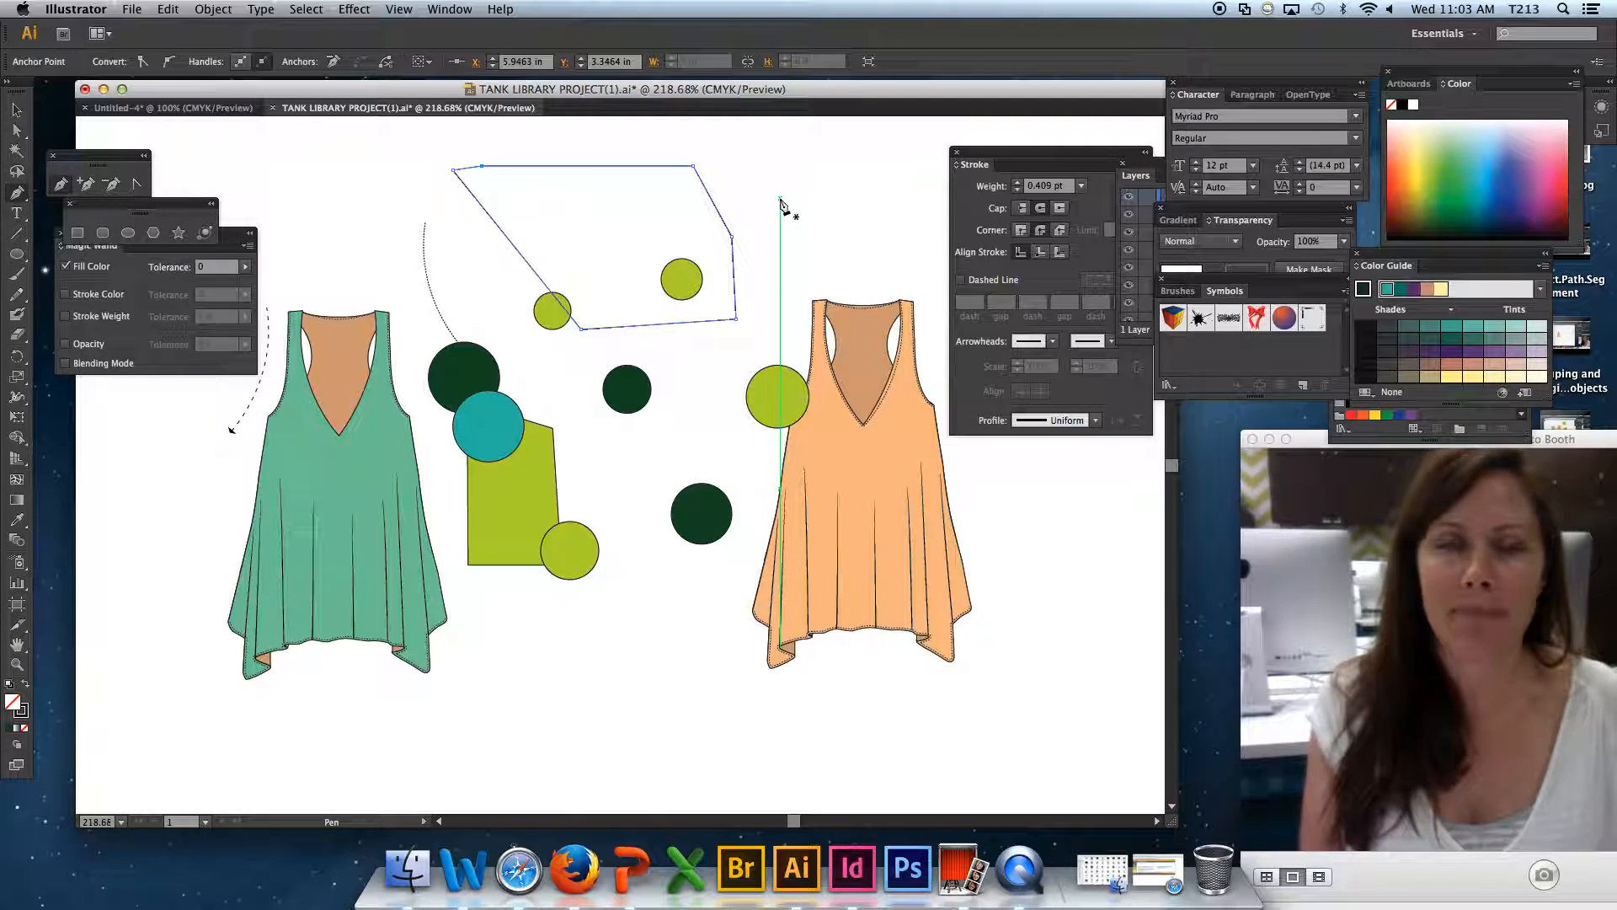
Draw an open nine-point path of straight segments above the orange tank, with its last segments turning inward.
click(768, 158)
click(746, 221)
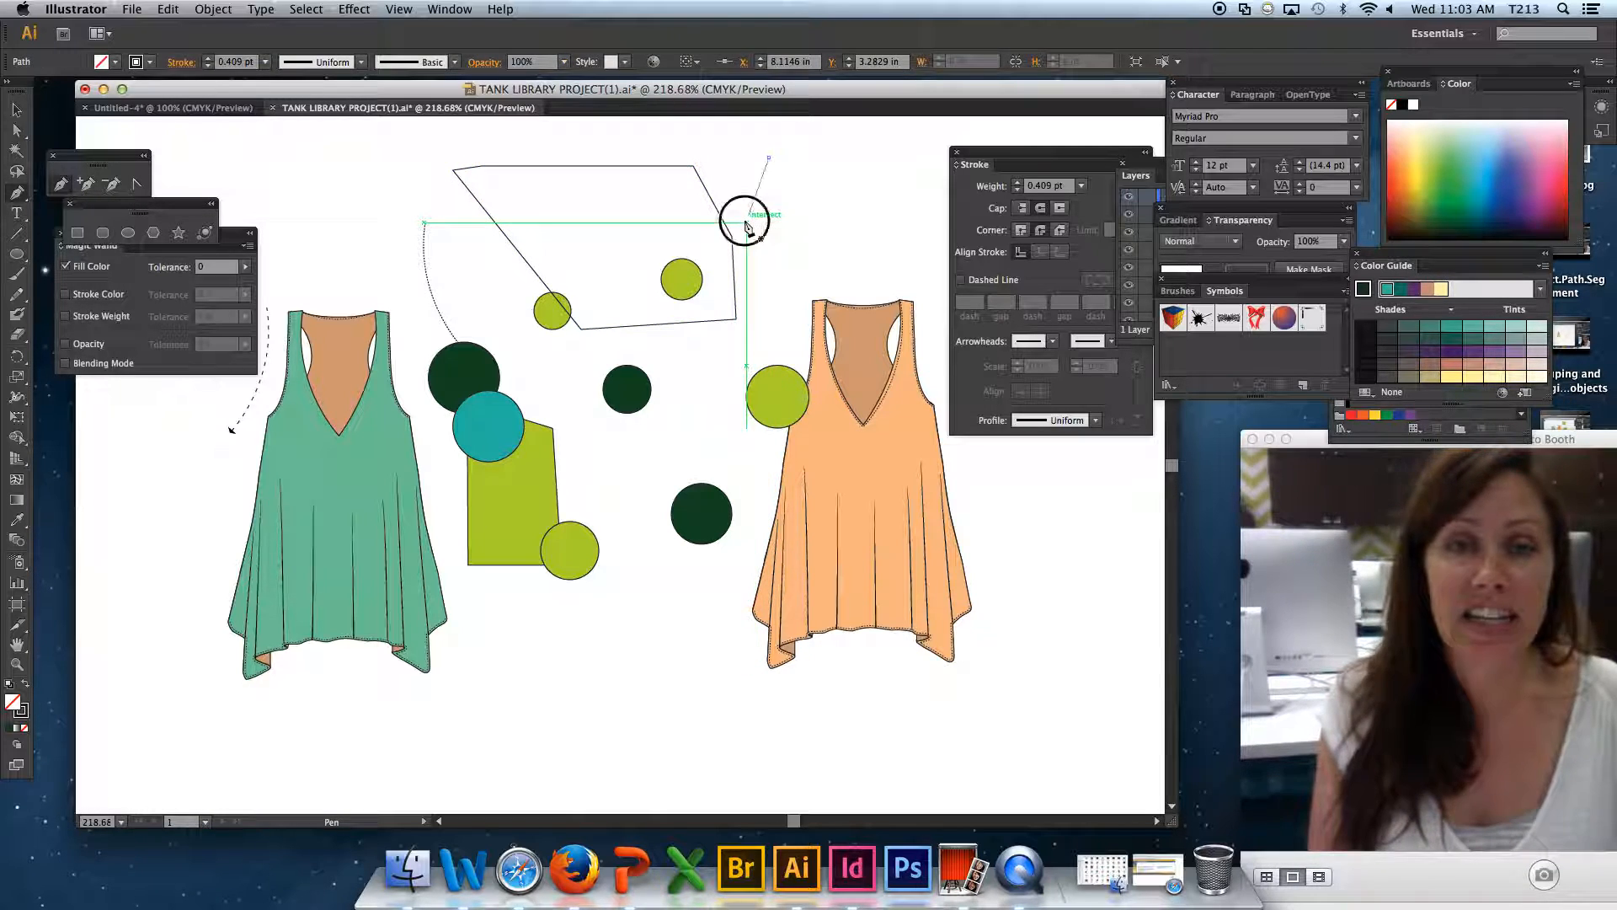
click(747, 284)
click(911, 270)
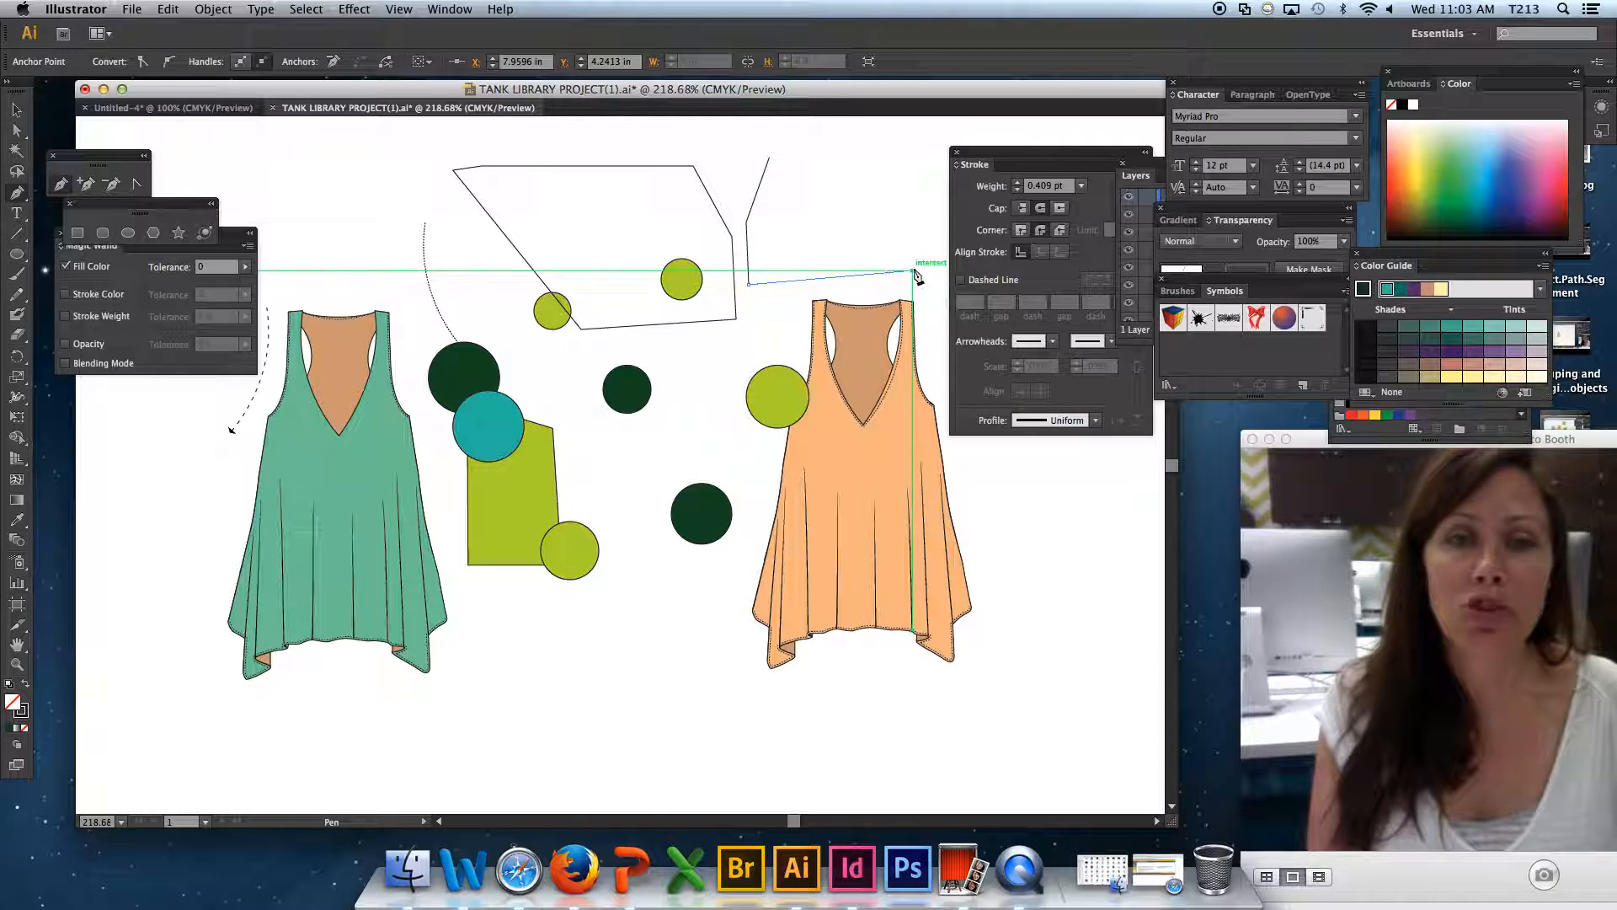
click(911, 193)
click(910, 194)
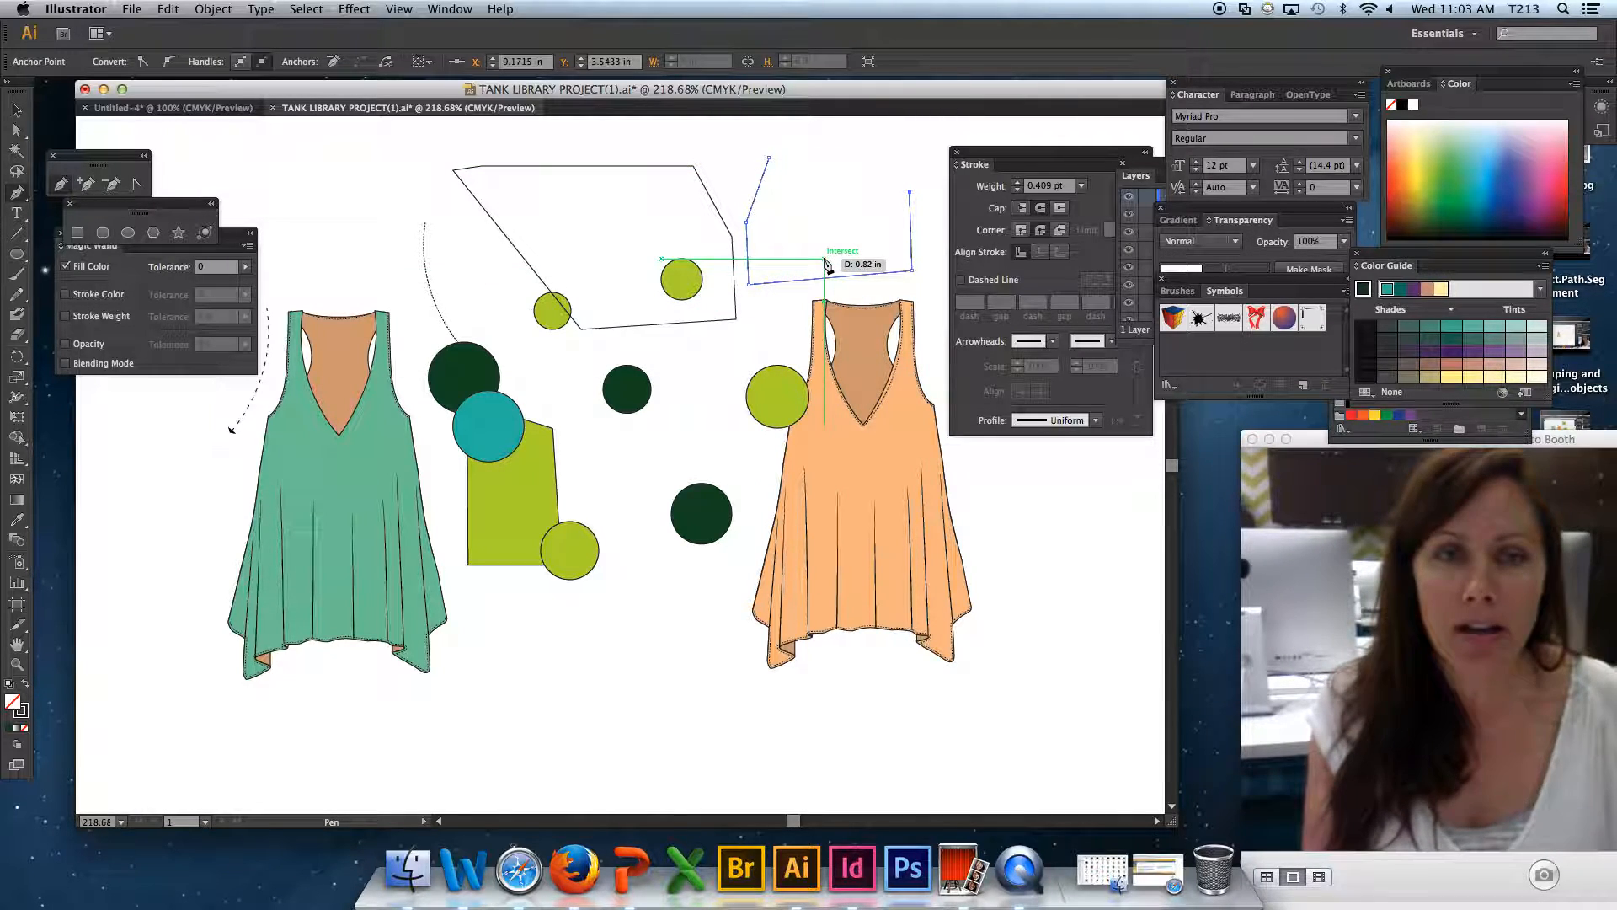
click(829, 166)
click(824, 201)
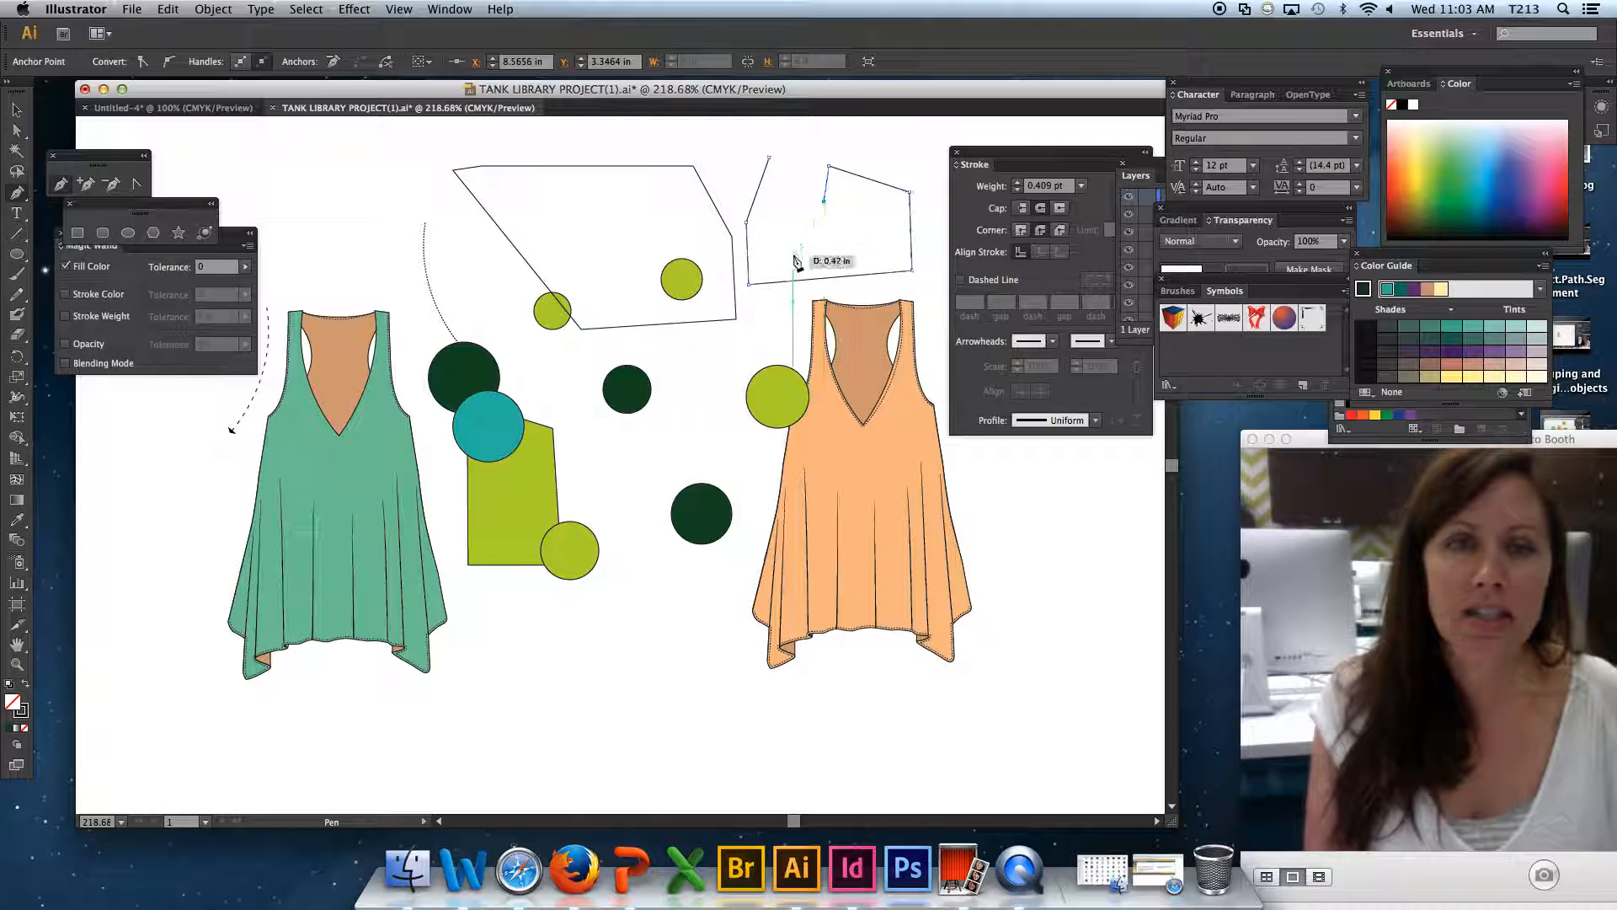
click(794, 254)
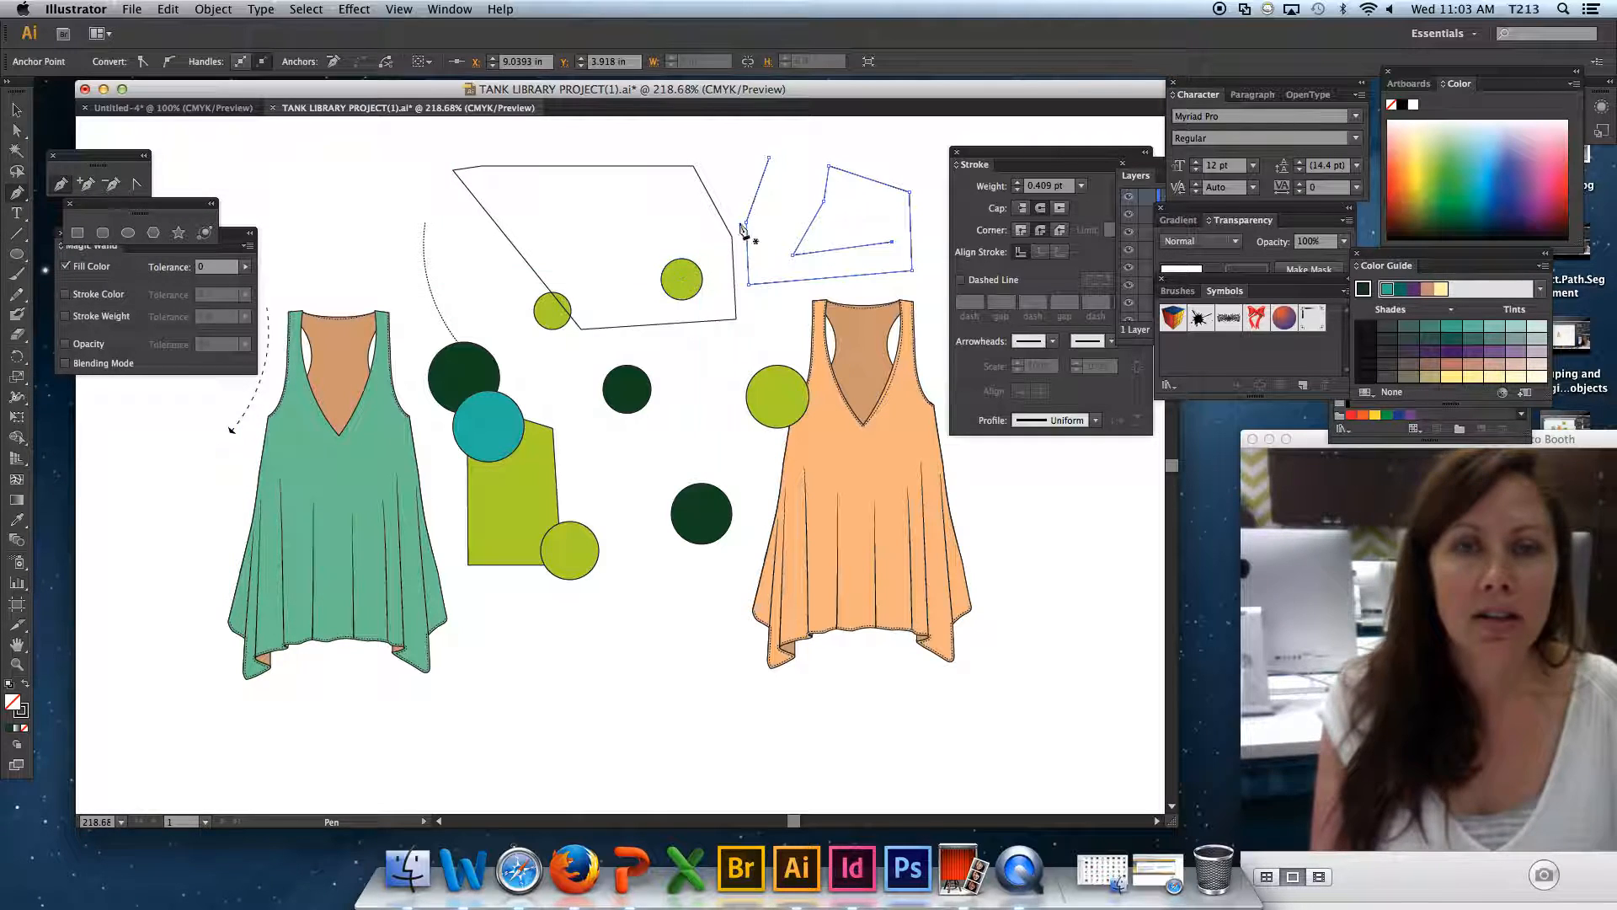
Draw an open five-point zigzag path of straight segments below the lime green shape.
click(540, 628)
click(534, 688)
click(476, 722)
click(587, 755)
click(600, 668)
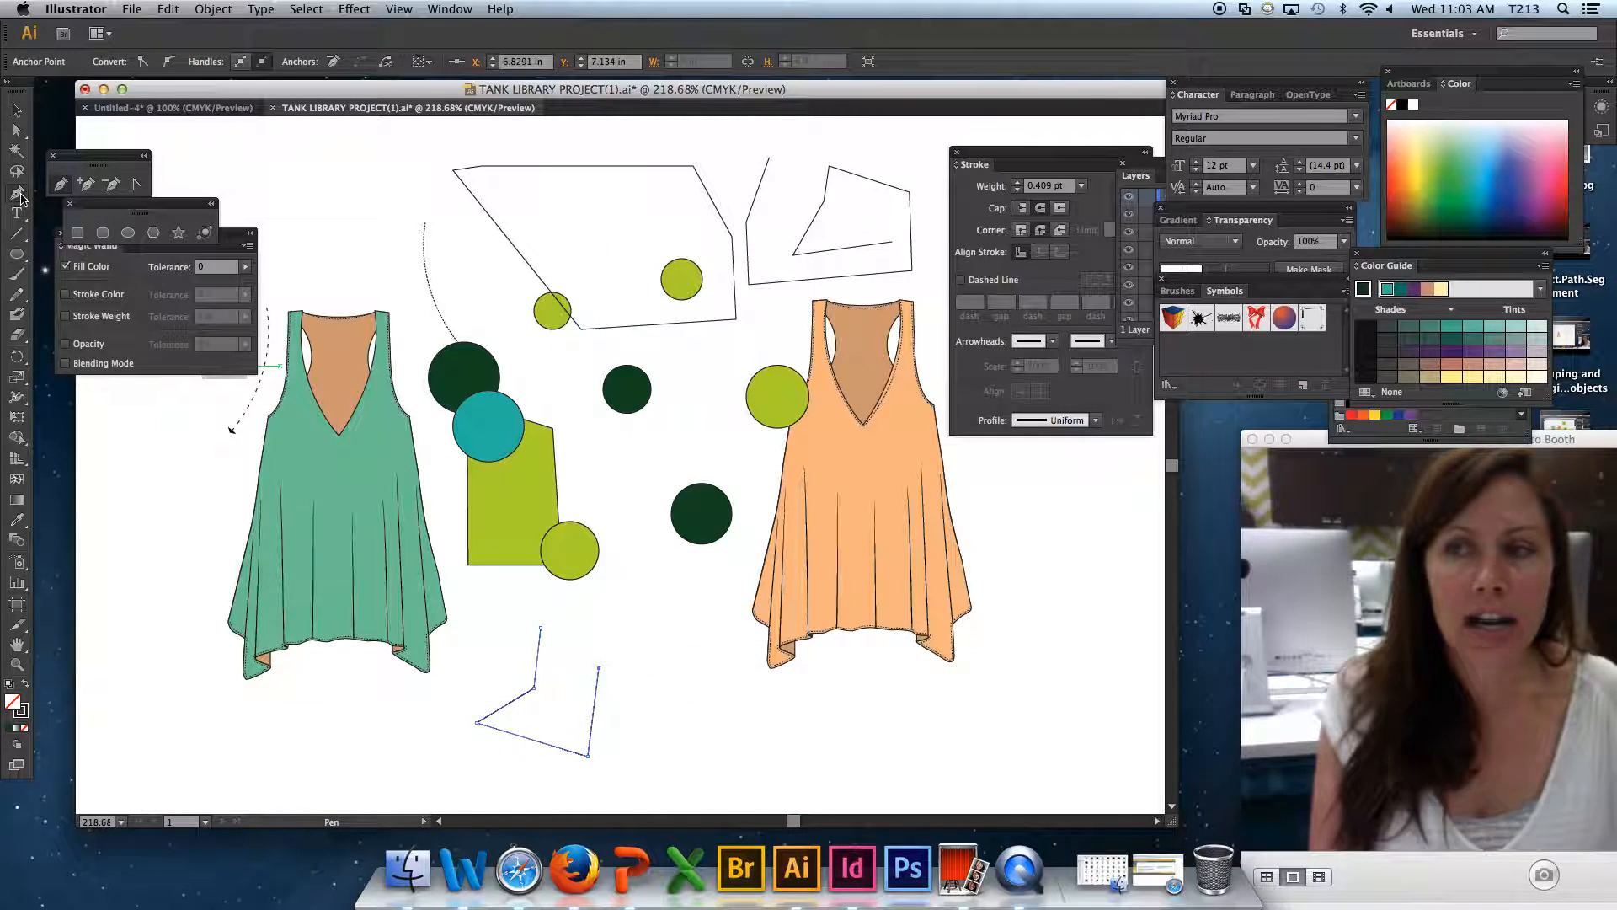
Start a new path with the Pen tool and draw an open six-point angular outline below the dark green circles.
click(24, 195)
click(708, 645)
click(672, 717)
click(735, 738)
click(828, 728)
click(754, 688)
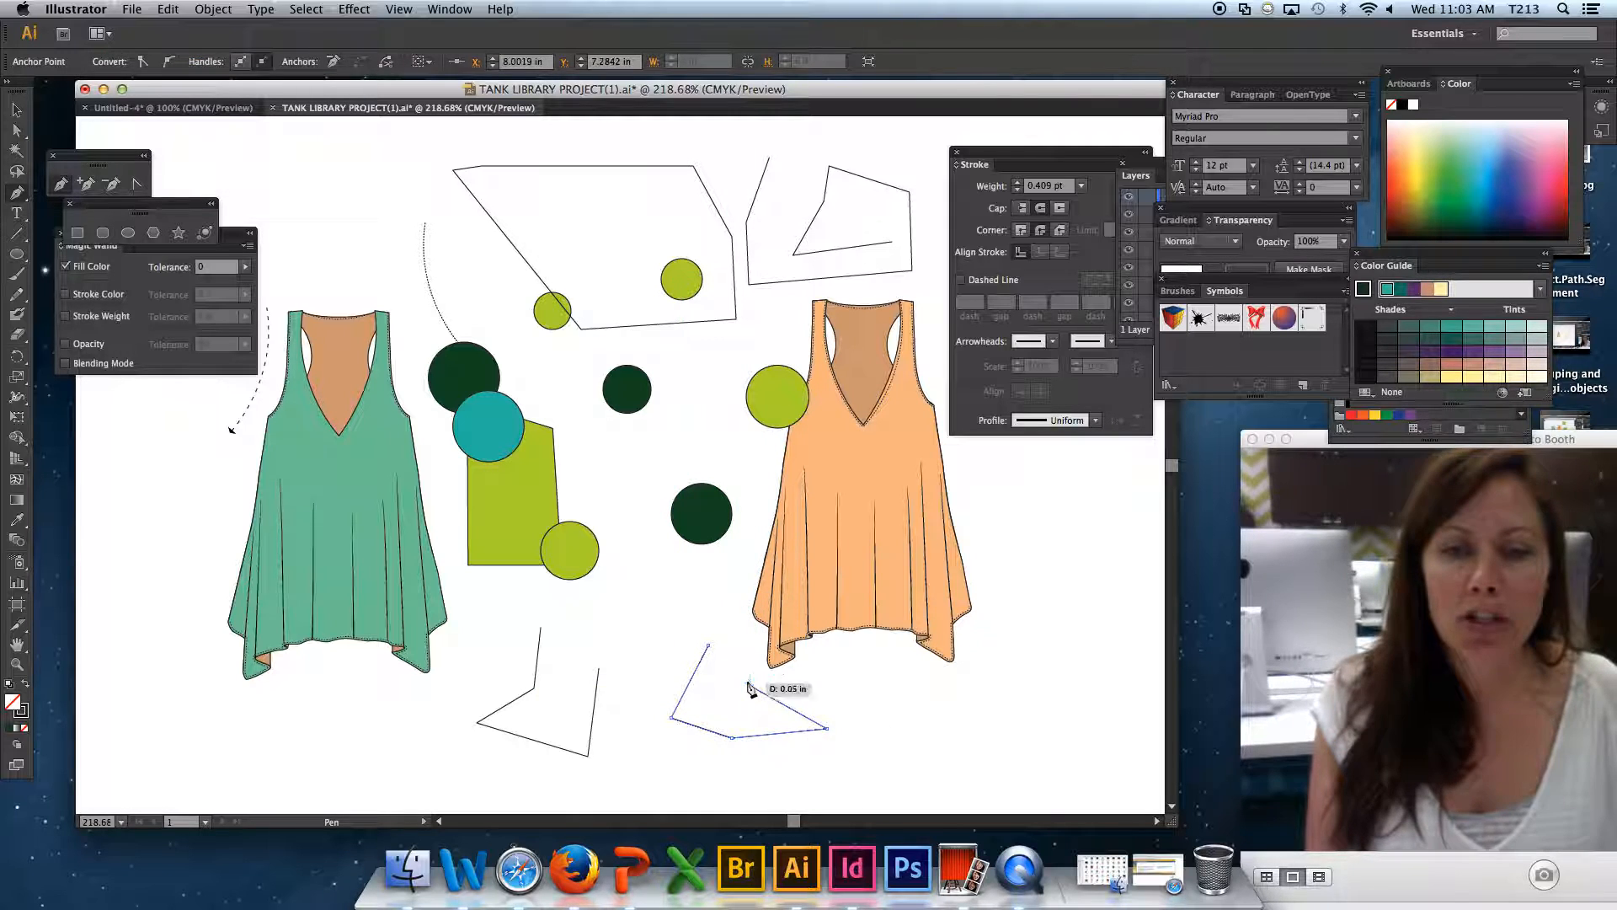
click(744, 607)
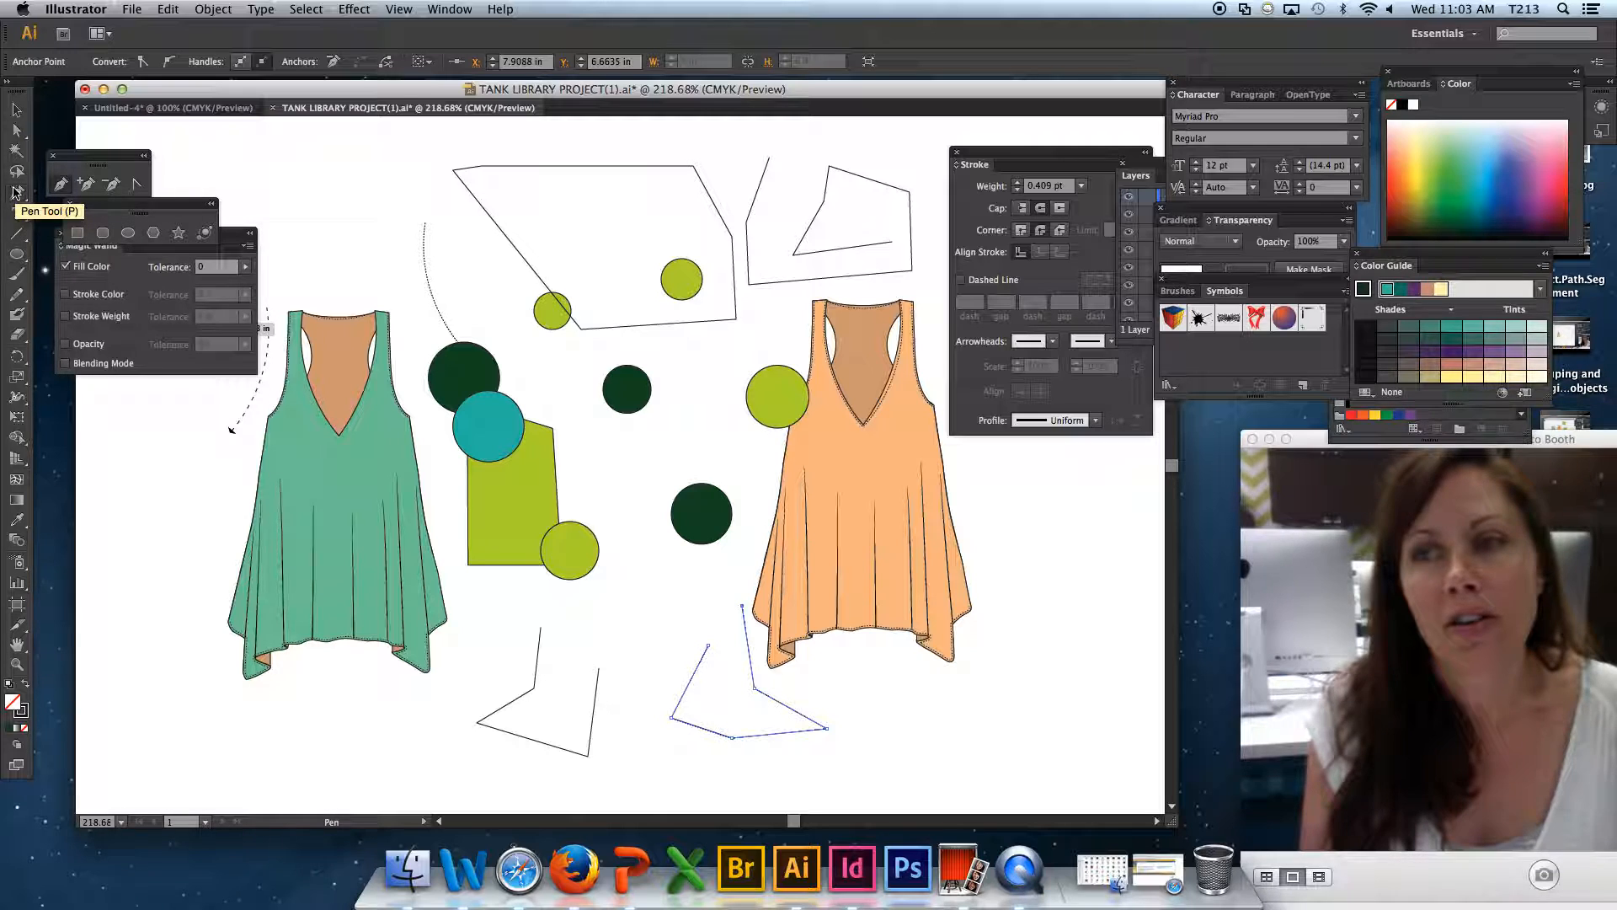
Draw a separate open four-point path between the two angular outlines and end it without closing it.
click(14, 194)
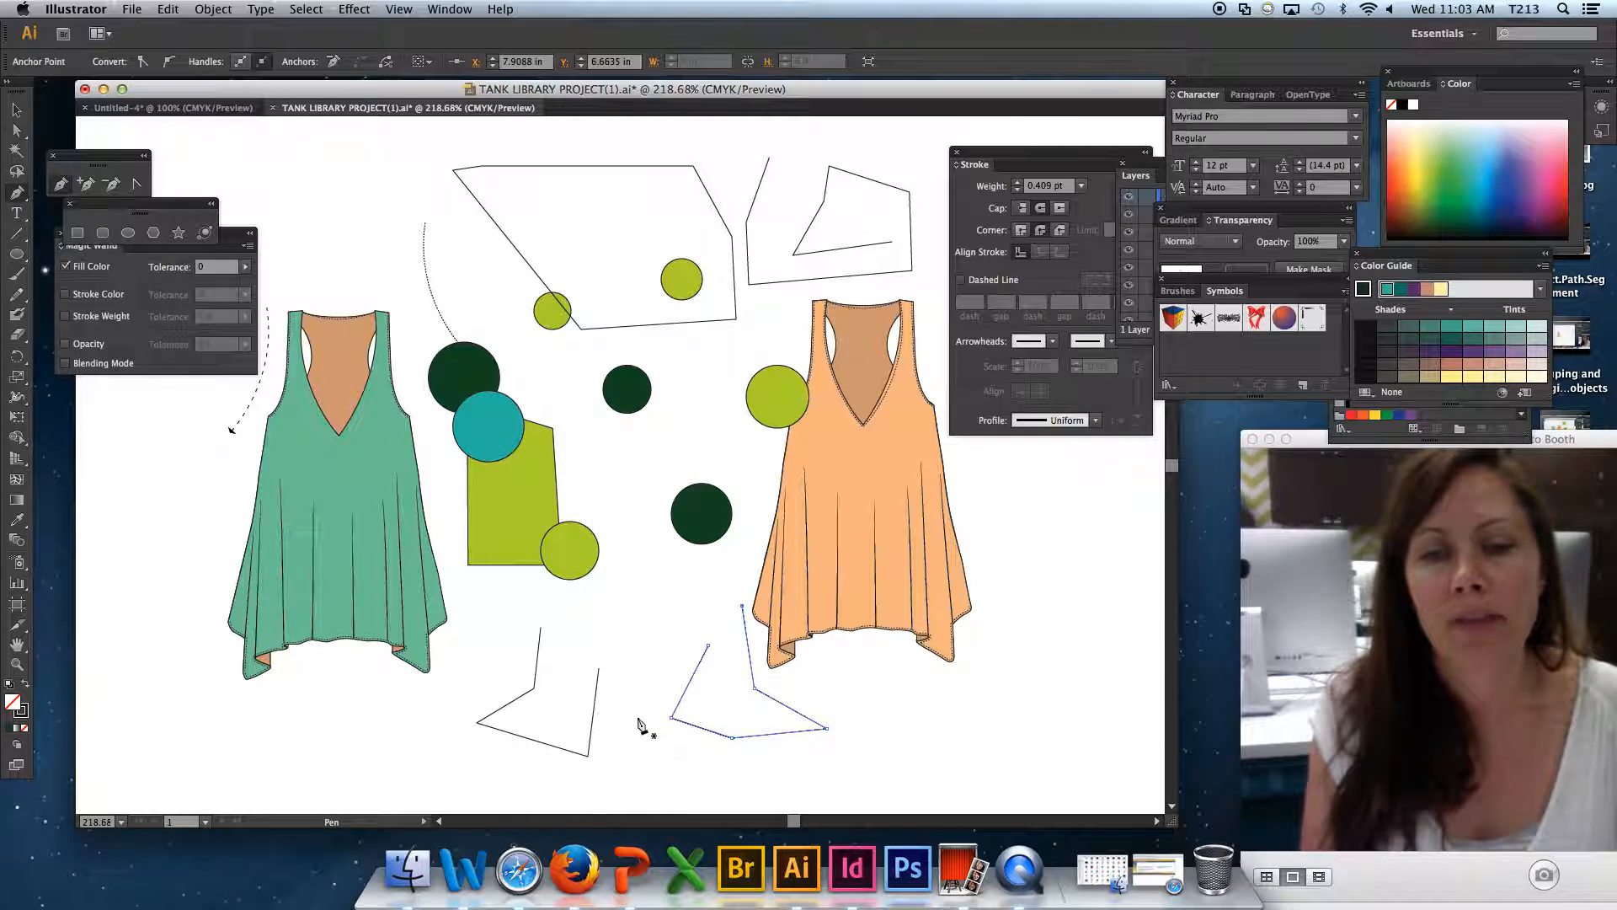
click(651, 617)
click(636, 659)
click(635, 717)
click(689, 756)
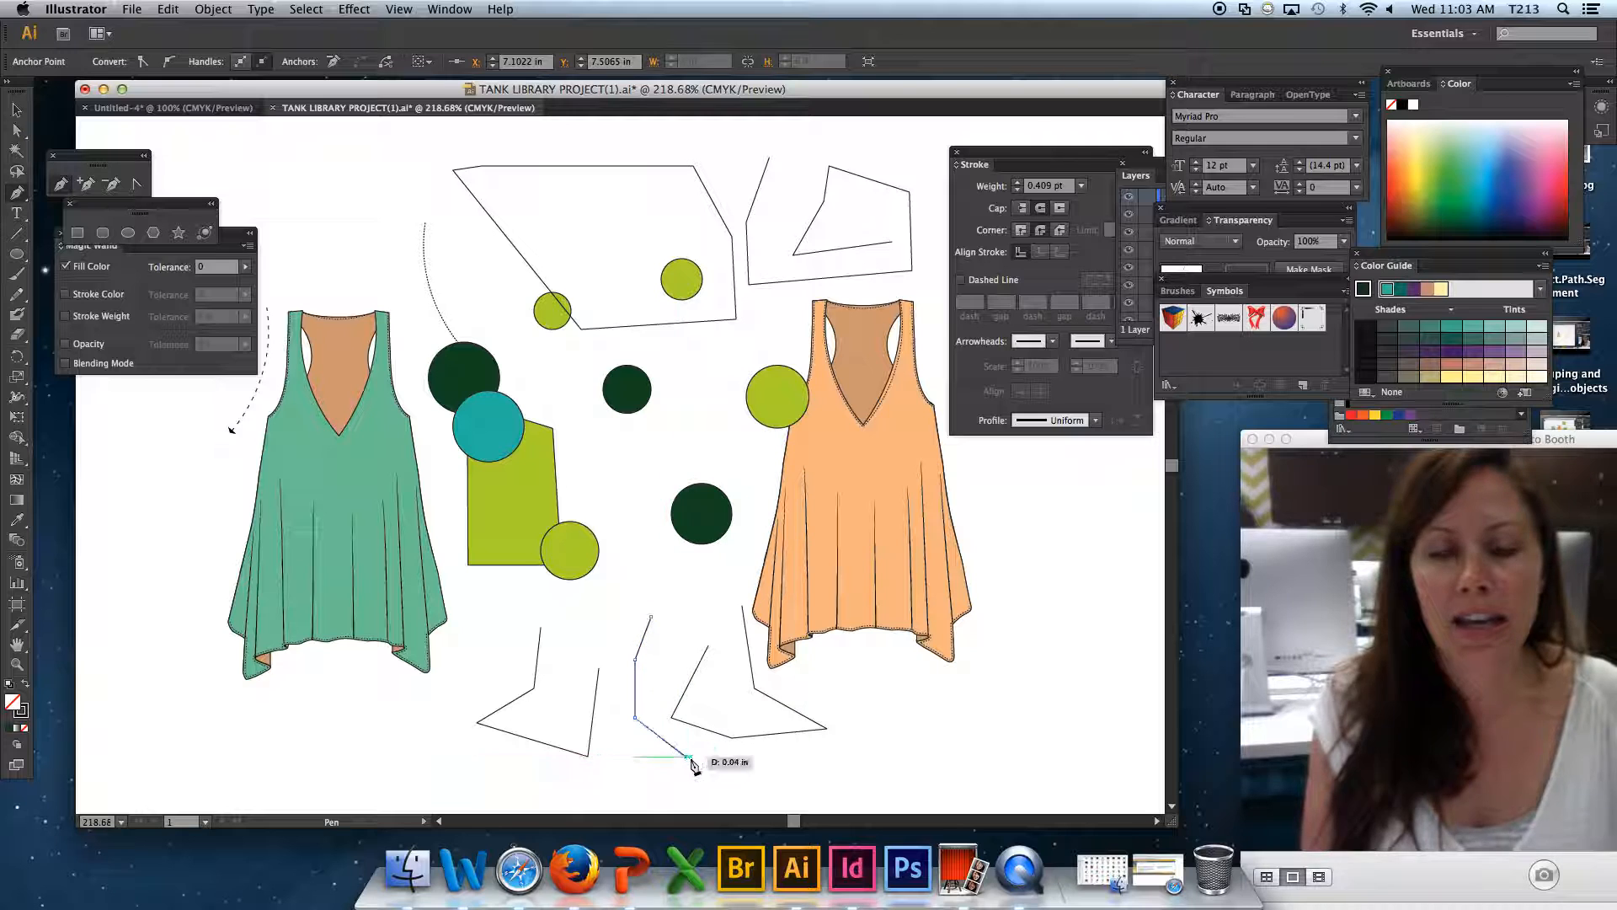
super+click(754, 775)
Draw three separate straight lines below the orange tank, one constrained to horizontal and two slightly slanted.
click(752, 769)
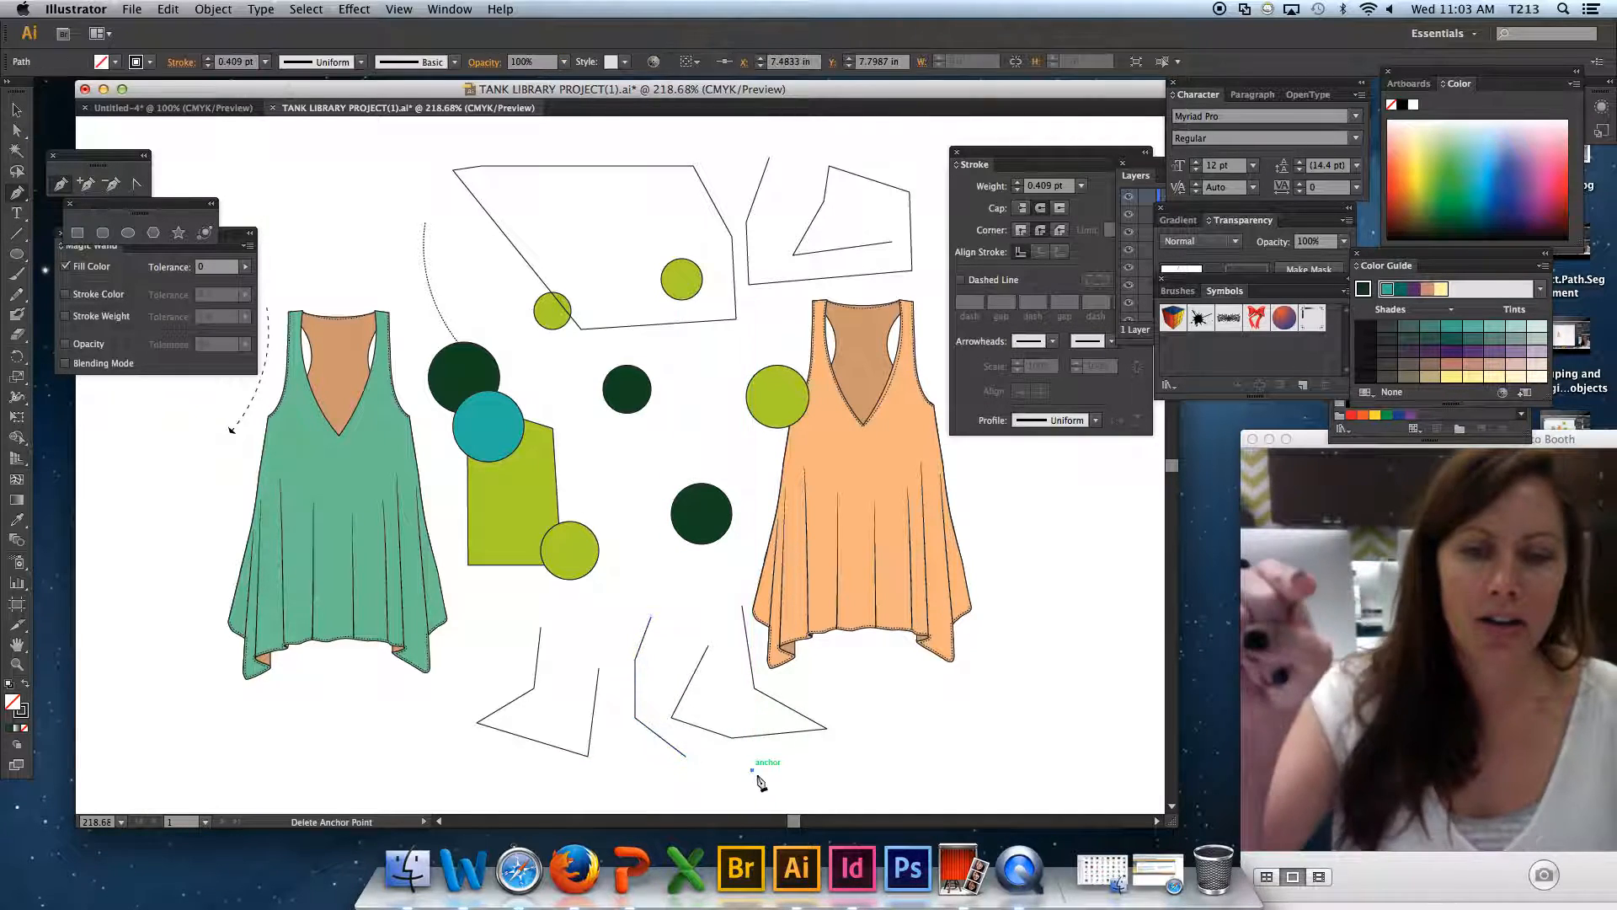
shift+click(1005, 769)
super+click(1015, 774)
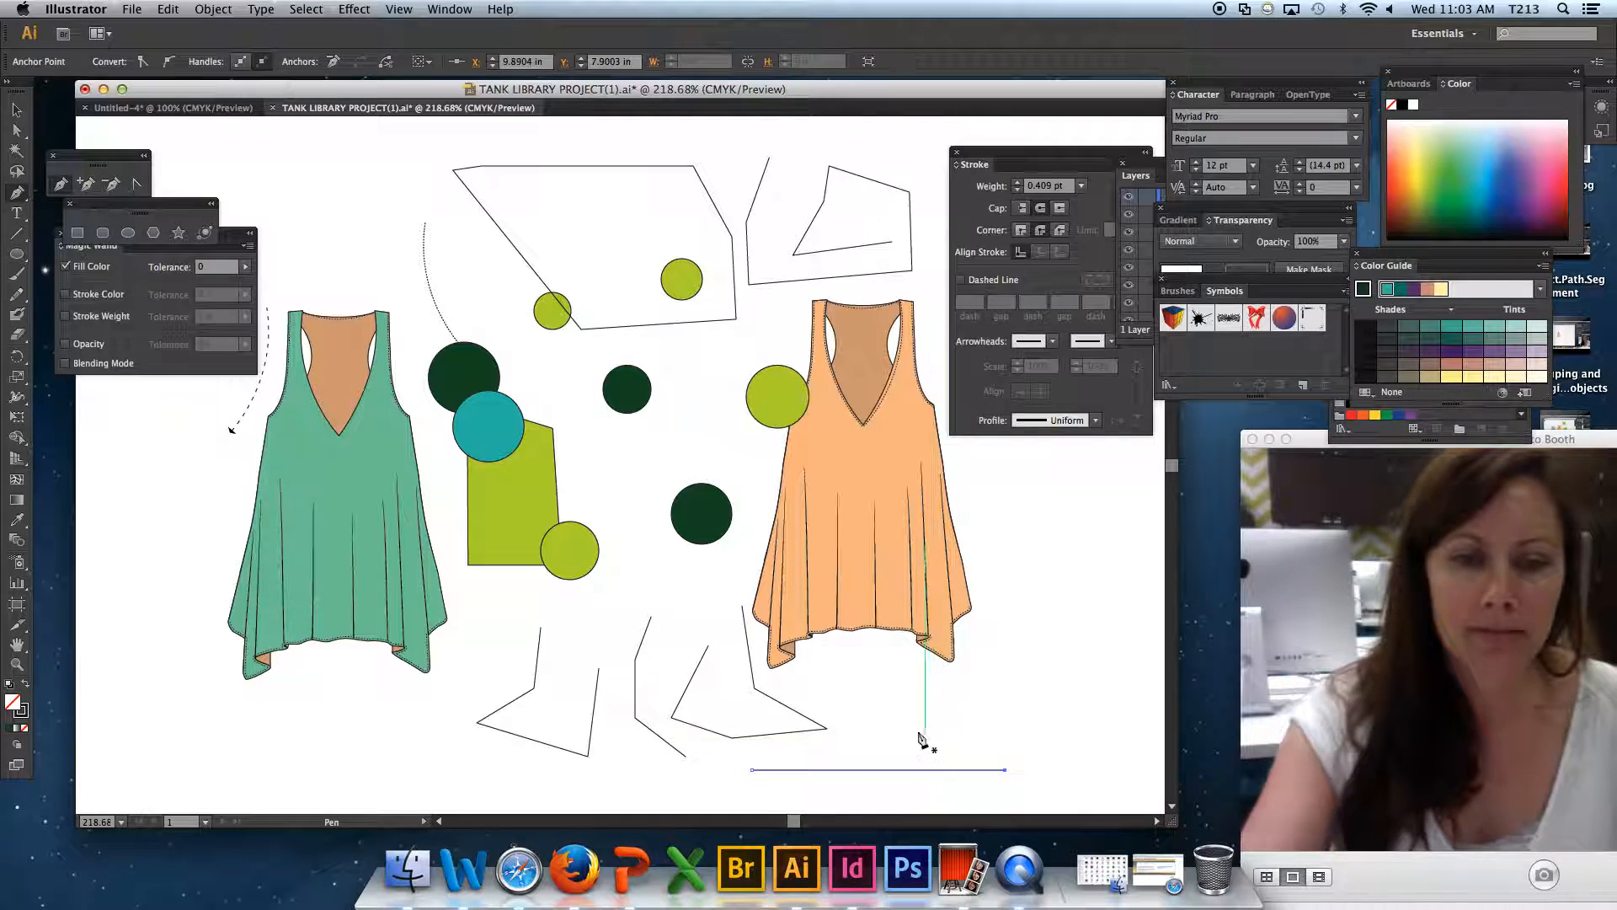
click(892, 724)
click(1007, 708)
click(883, 668)
drag(1017, 660, 1036, 661)
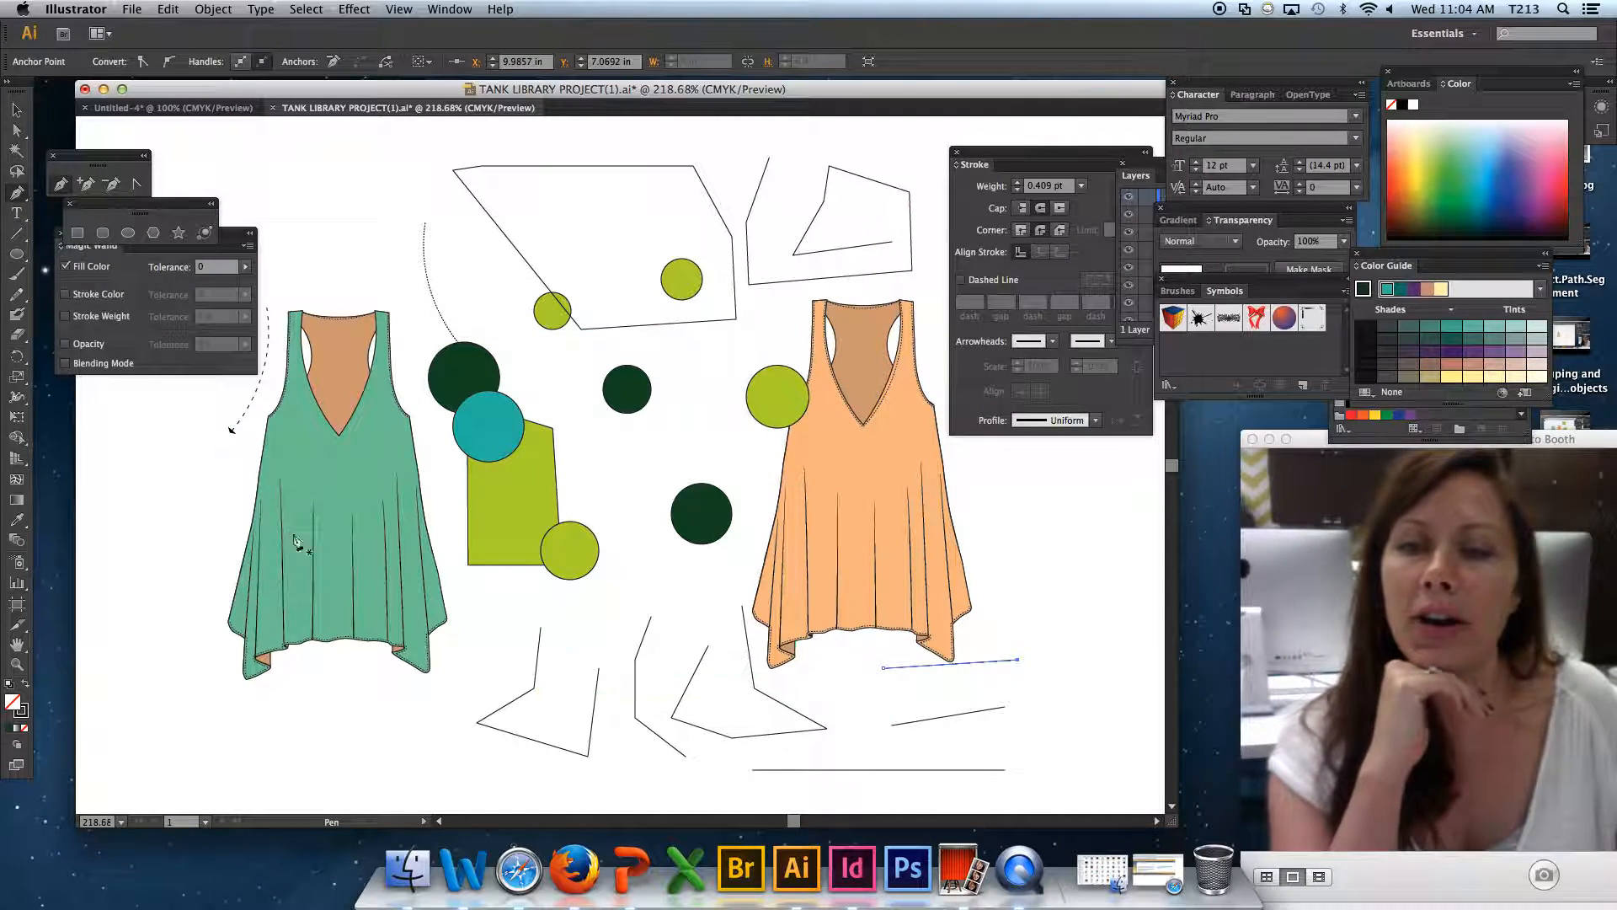
Draw a small closed four-sided shape beside the green tank with the Pen tool.
click(139, 522)
click(124, 605)
click(169, 623)
click(190, 552)
click(140, 523)
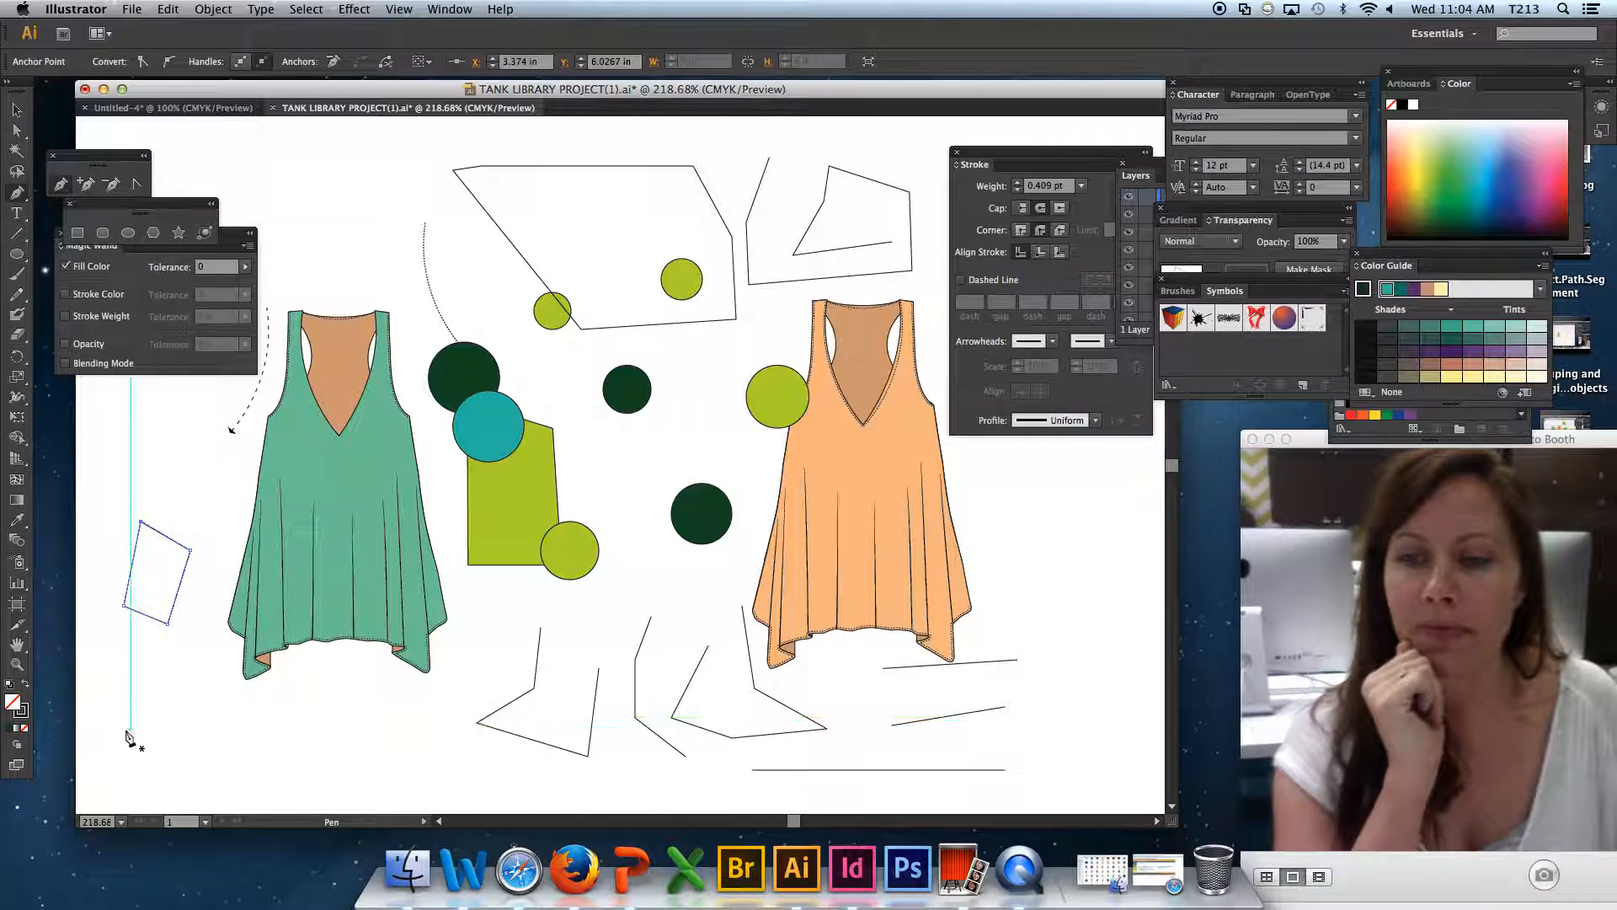
Draw an arched curve below the four-sided shape using two smooth anchor points, and deselect it.
drag(124, 720, 176, 664)
click(236, 726)
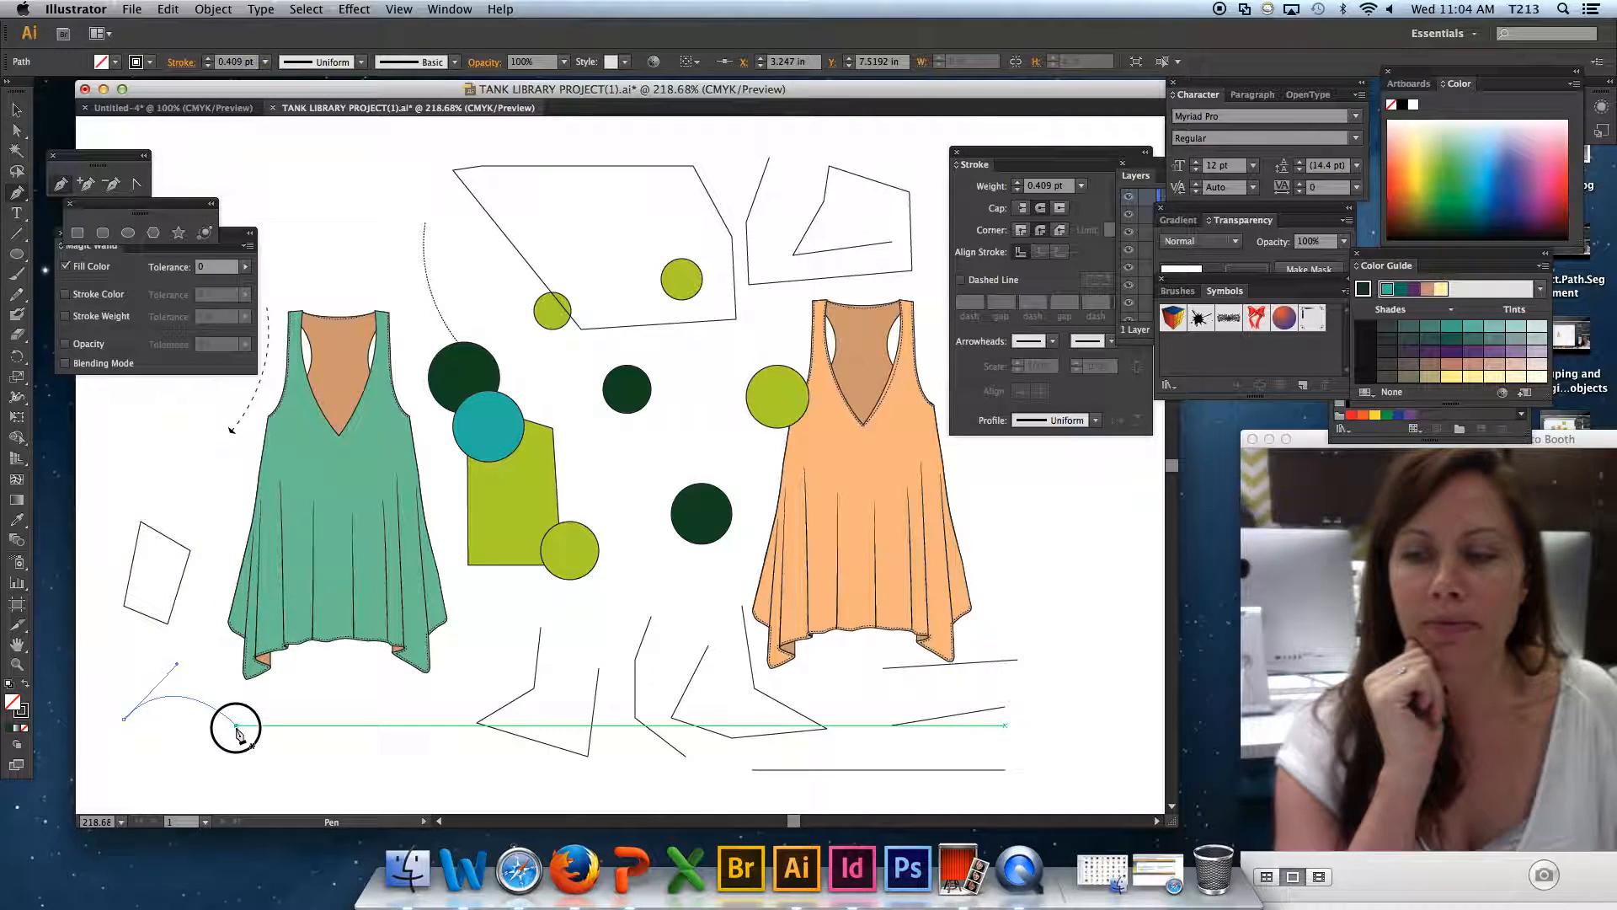
drag(237, 729, 259, 771)
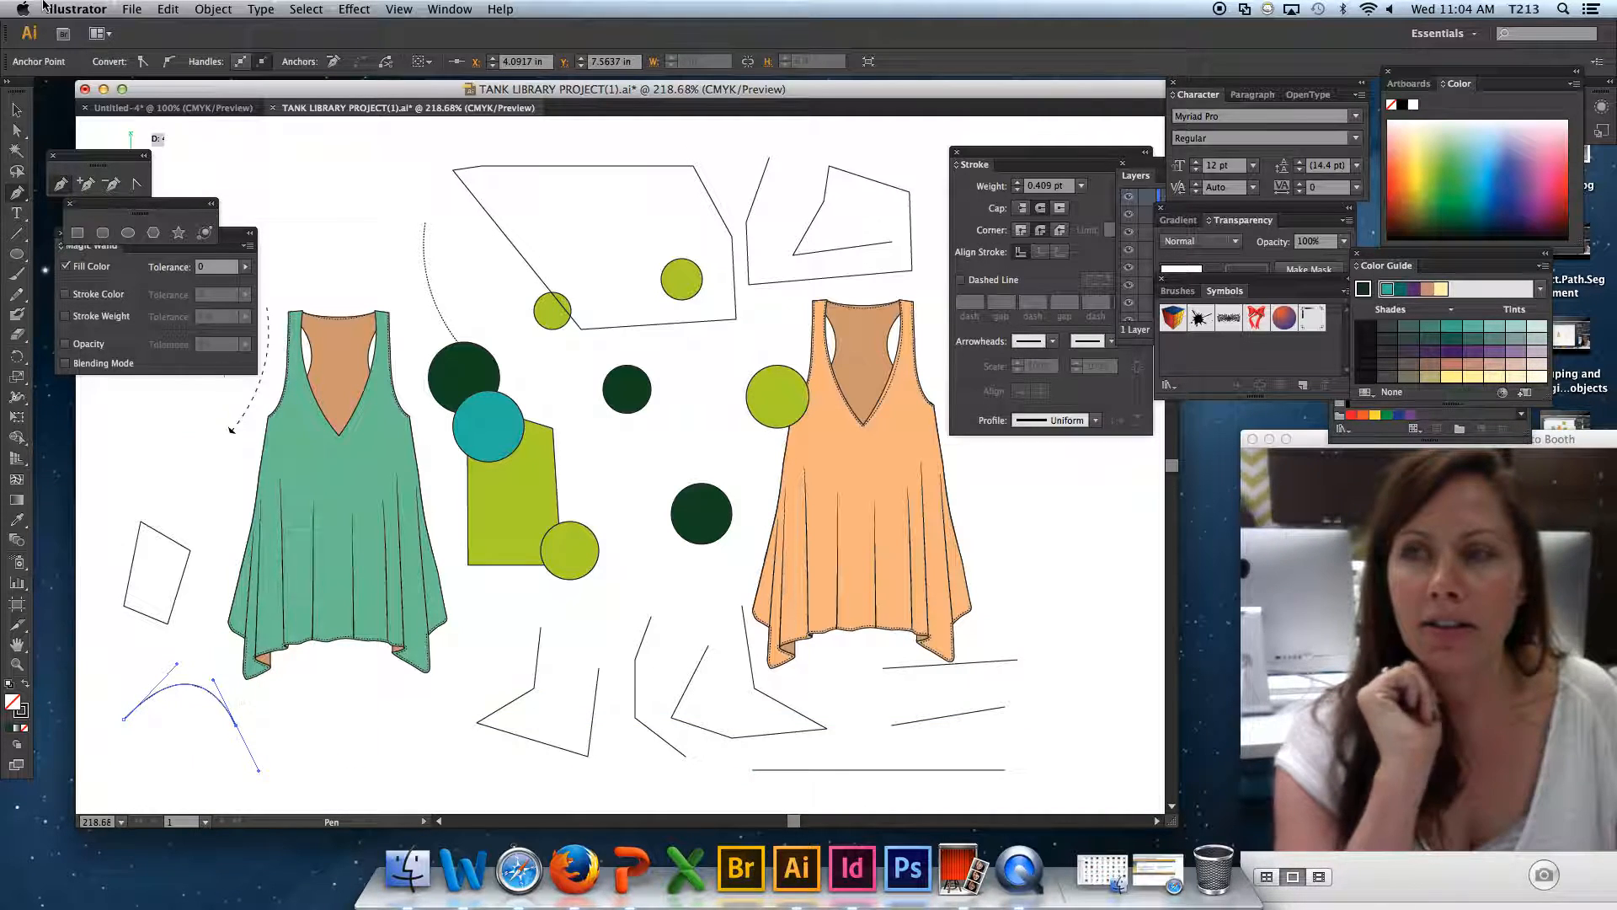
key(v)
click(377, 715)
Move the arched curve beneath the green tank's hem and deselect it.
scroll(377, 706, down, 1)
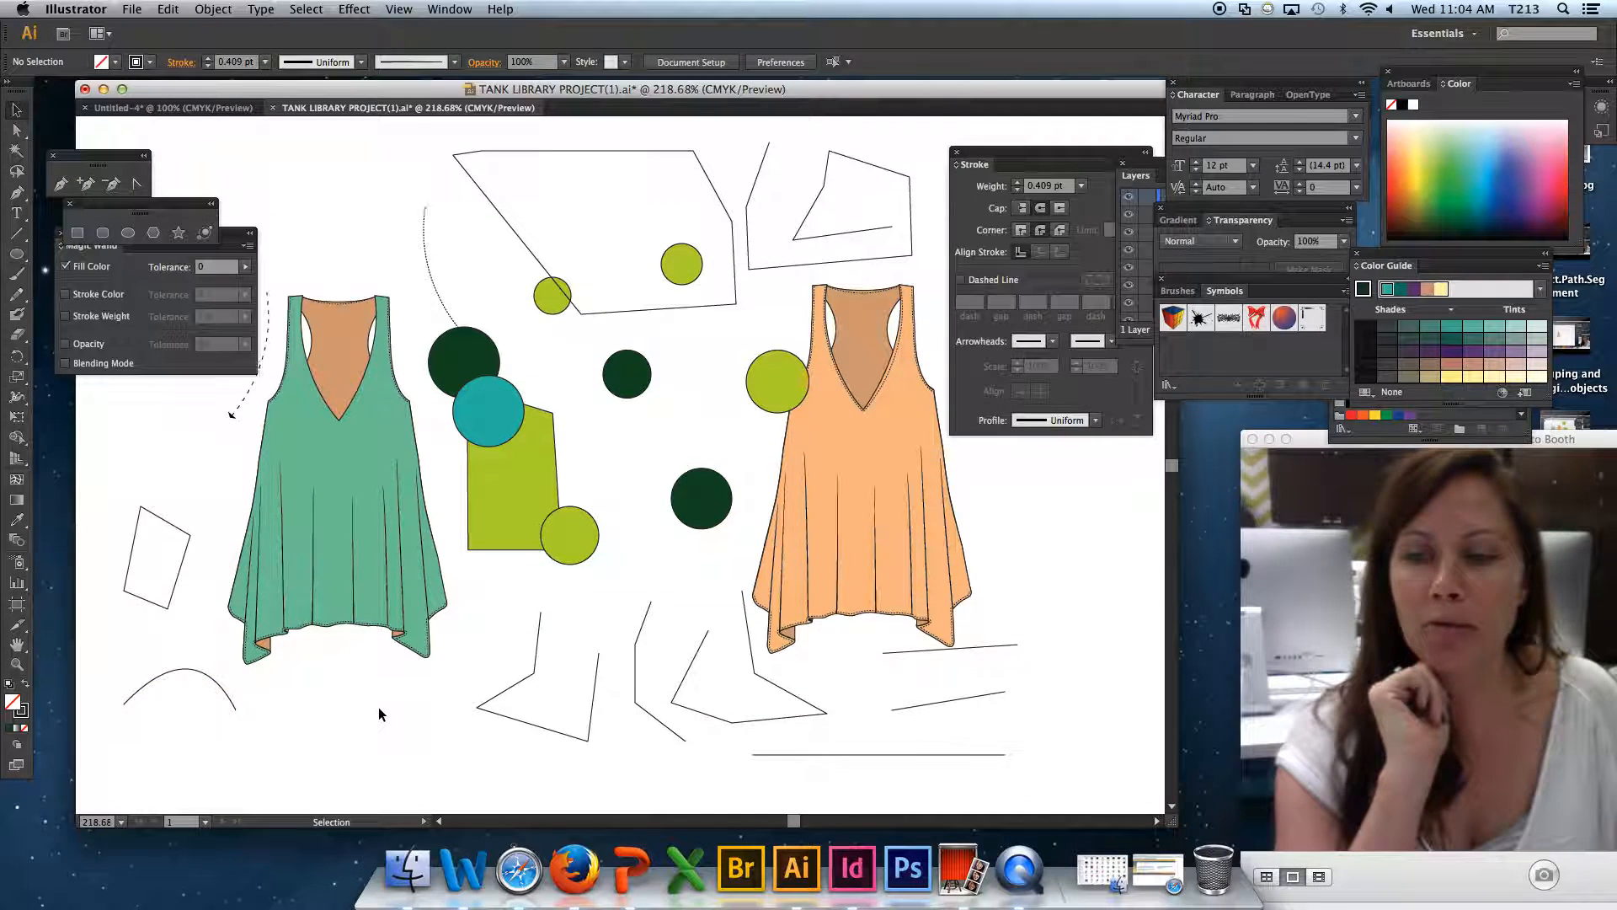
scroll(377, 706, down, 4)
click(194, 607)
drag(197, 611, 389, 640)
click(512, 732)
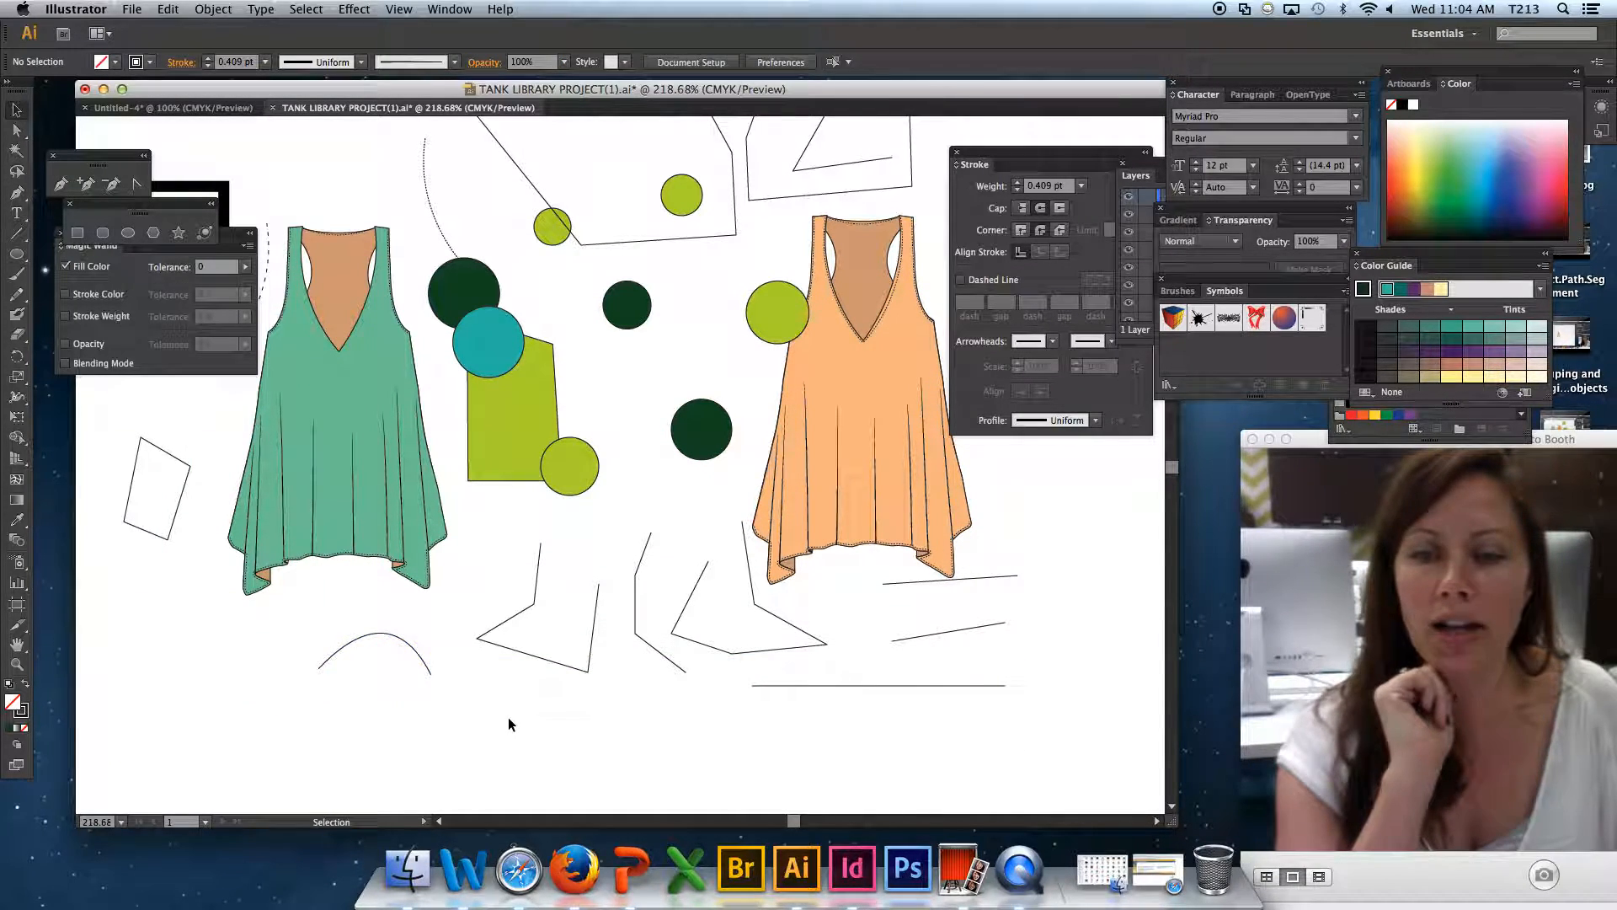
Reshape the arched curve with the Direct Selection tool by adjusting its end points' direction handles, and undo the last change.
click(16, 135)
click(427, 665)
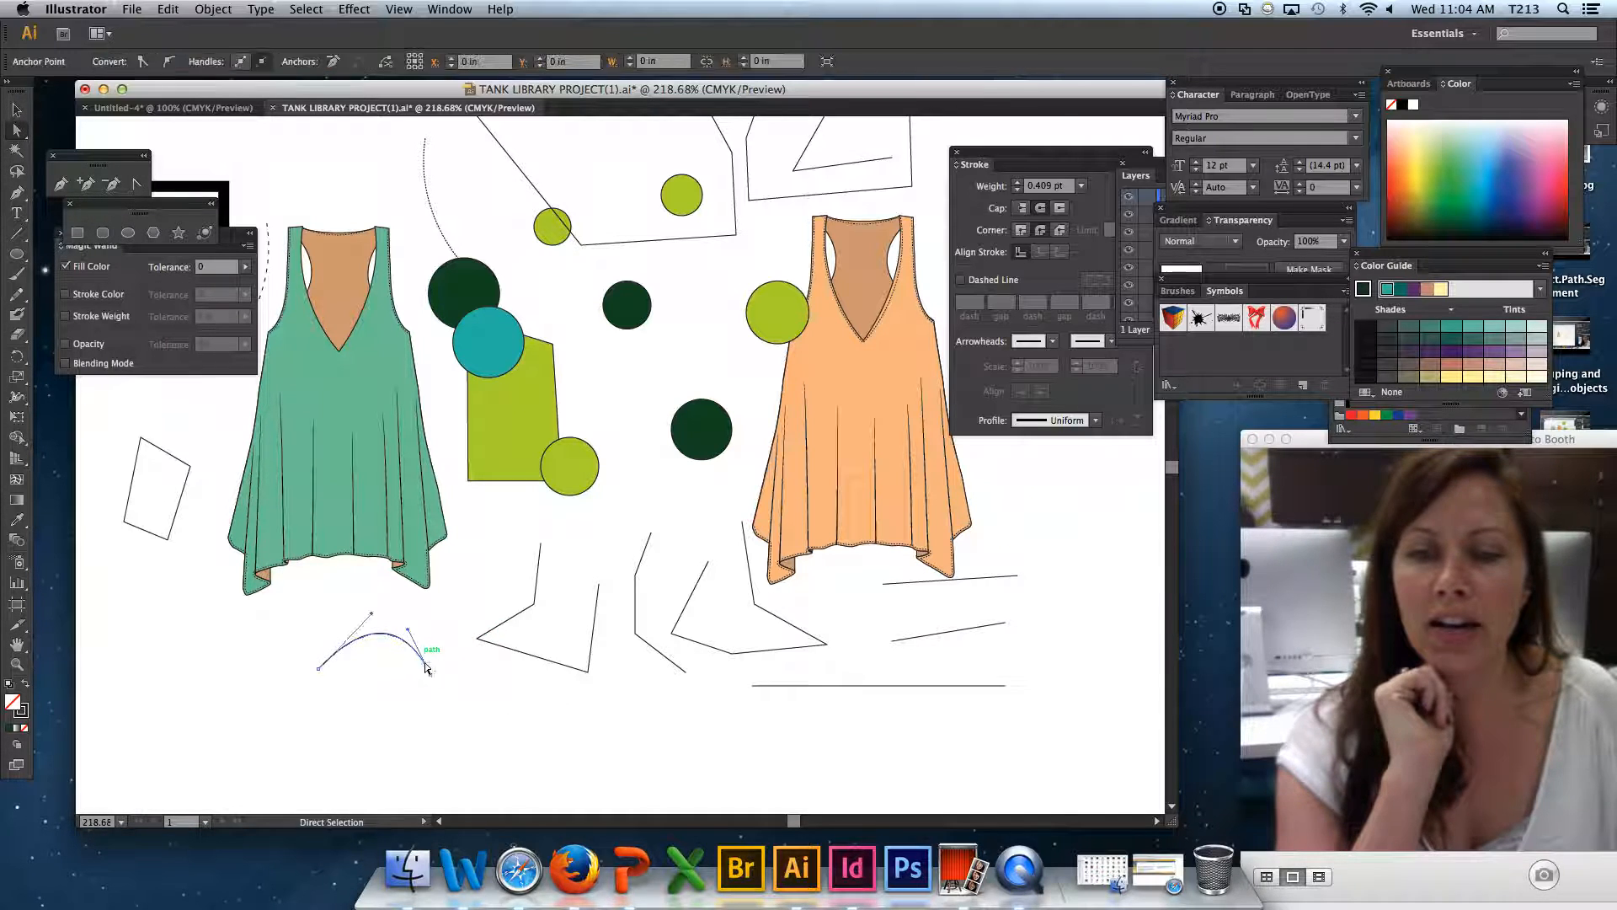
drag(373, 617, 488, 575)
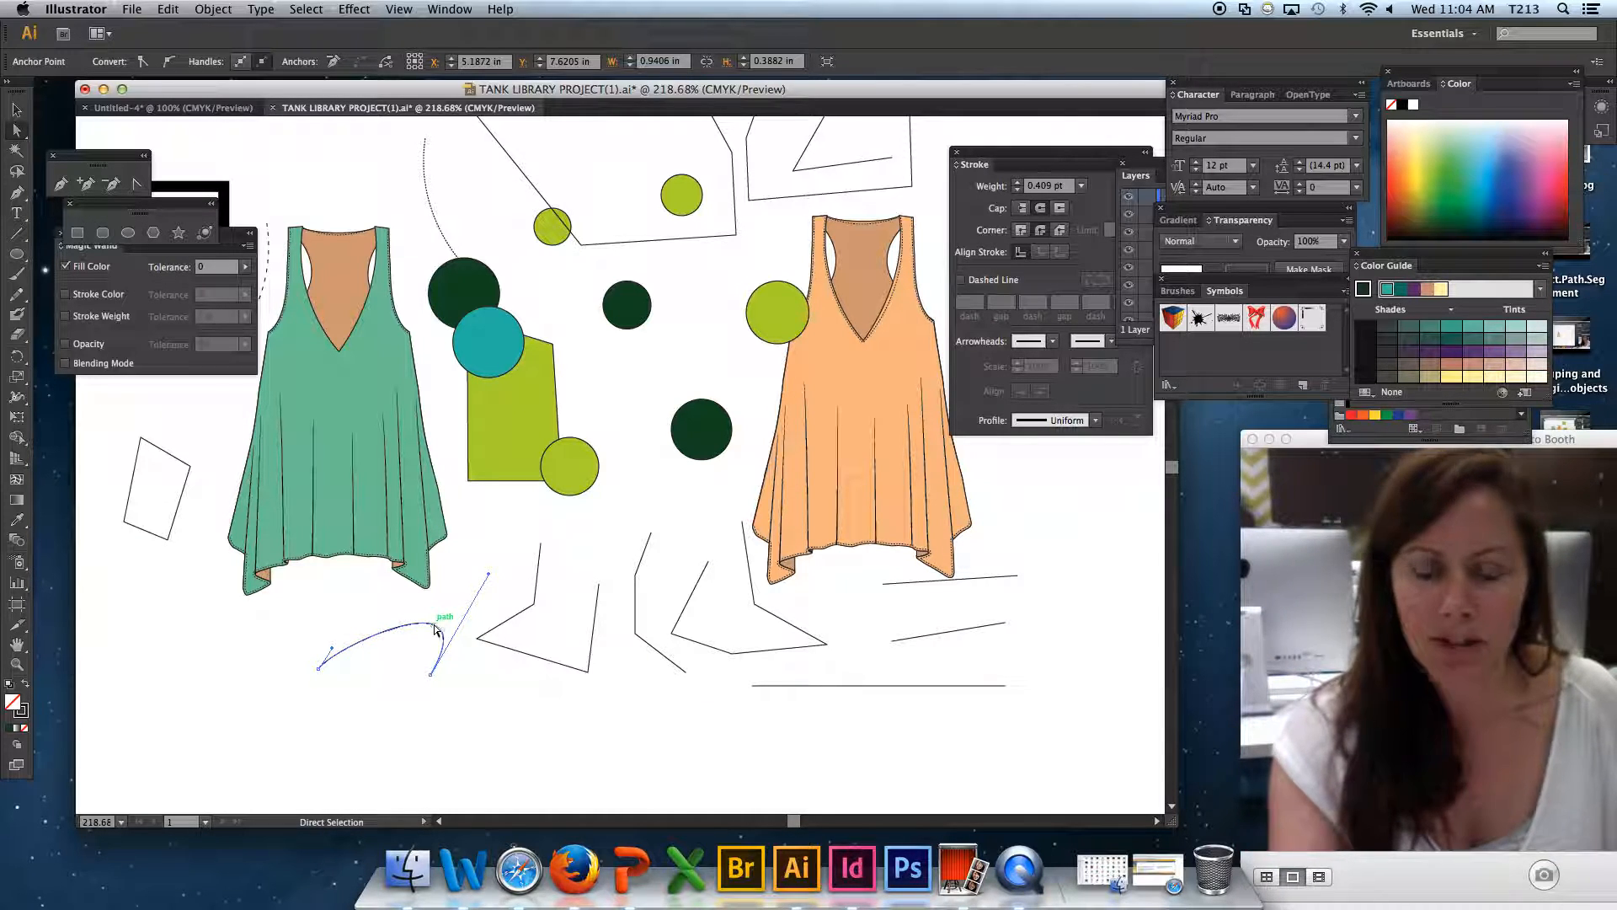
drag(489, 577, 437, 625)
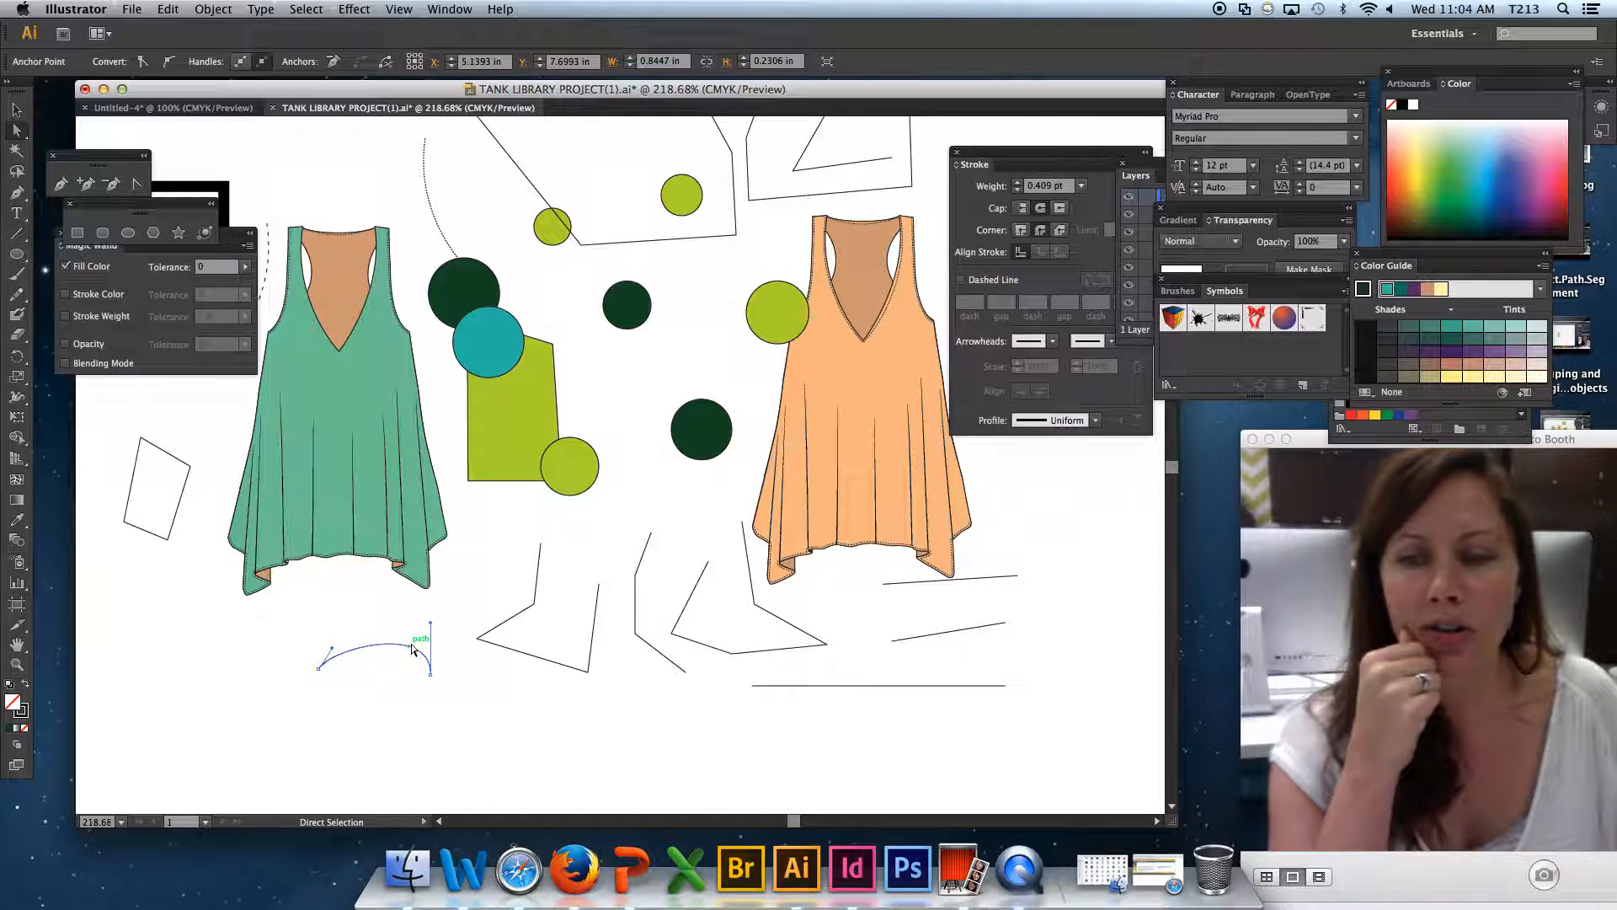
drag(412, 649, 585, 759)
key(super+z)
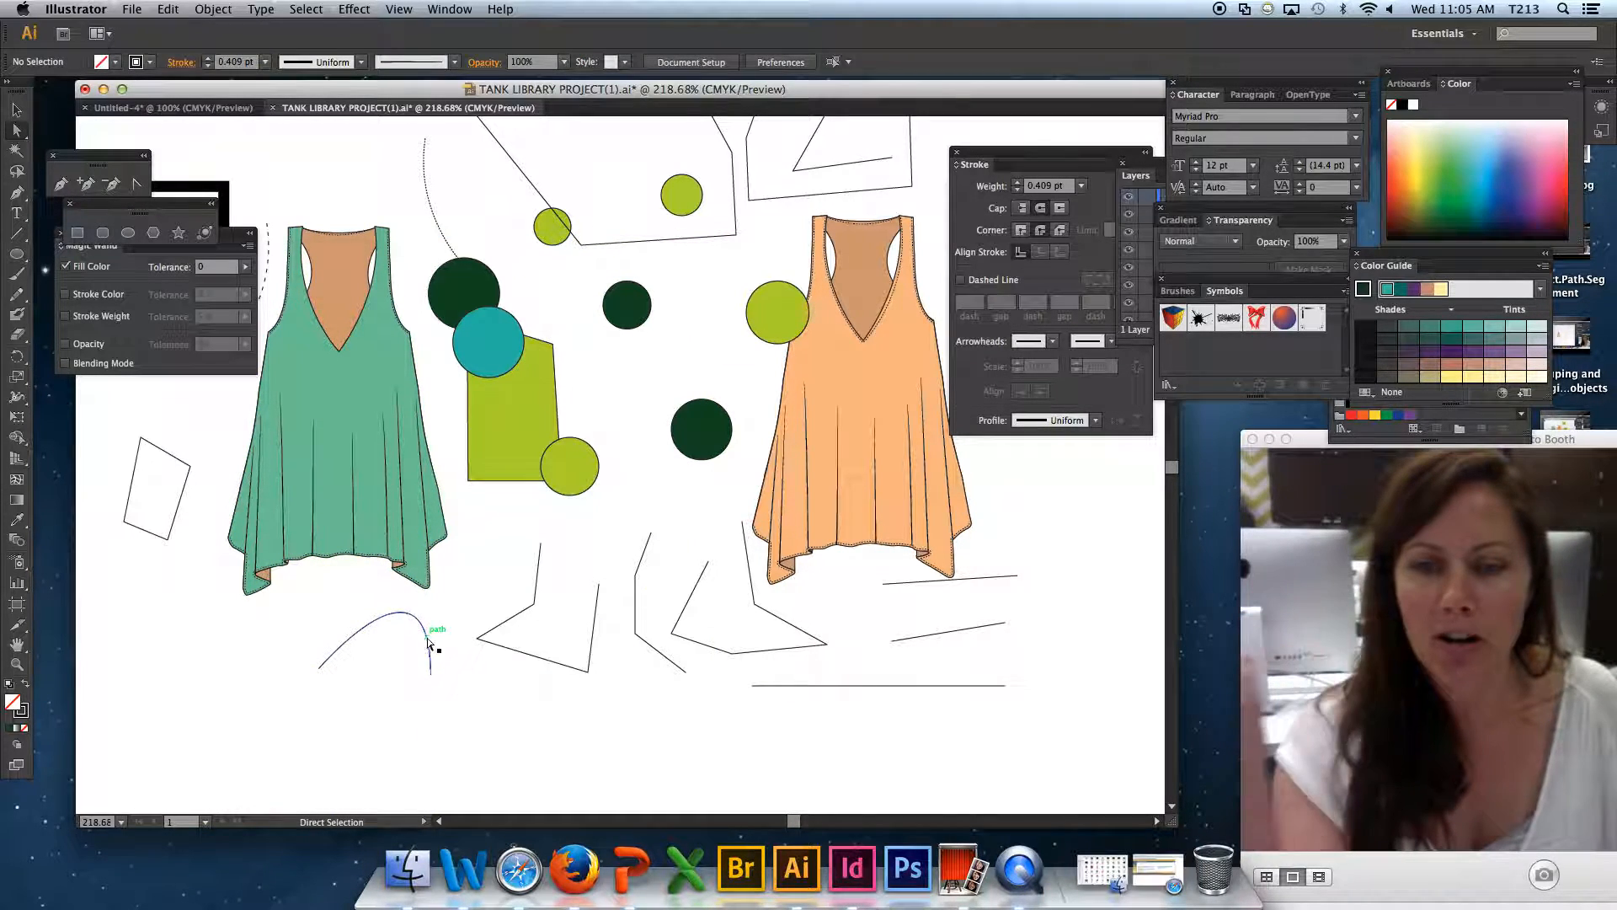
Flatten the arched curve beneath the green tank by adjusting its direction handle, and deselect it.
drag(430, 536, 390, 641)
click(701, 735)
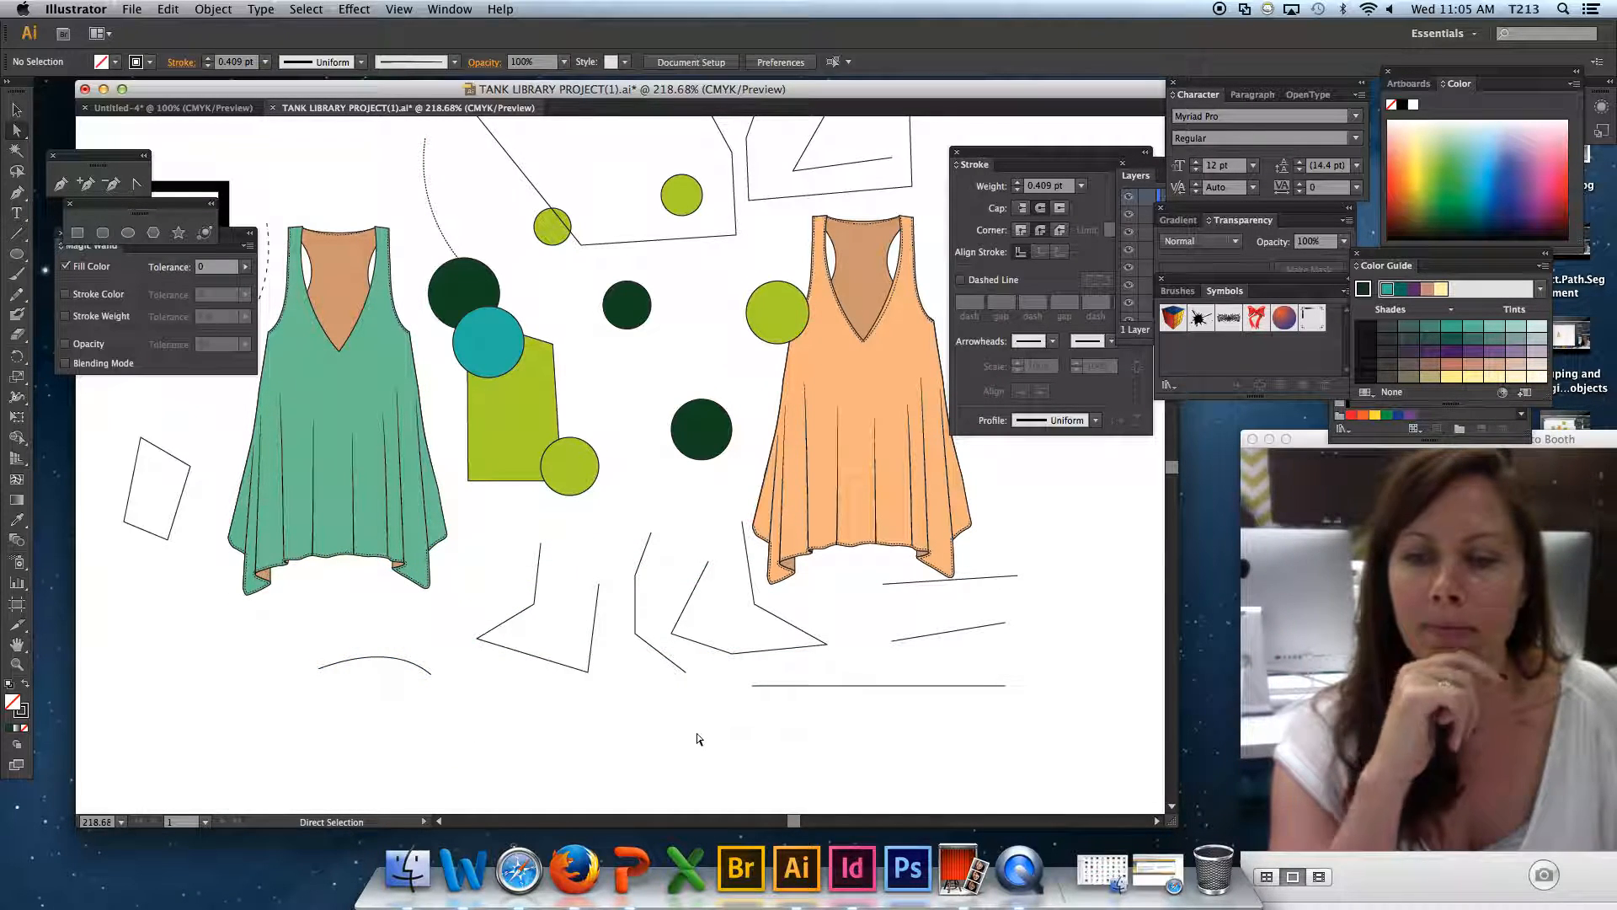
Draw a curved path below the arched curve with the Pen tool, using a corner start point and two smooth anchor points.
scroll(701, 735, down, 1)
scroll(700, 734, down, 4)
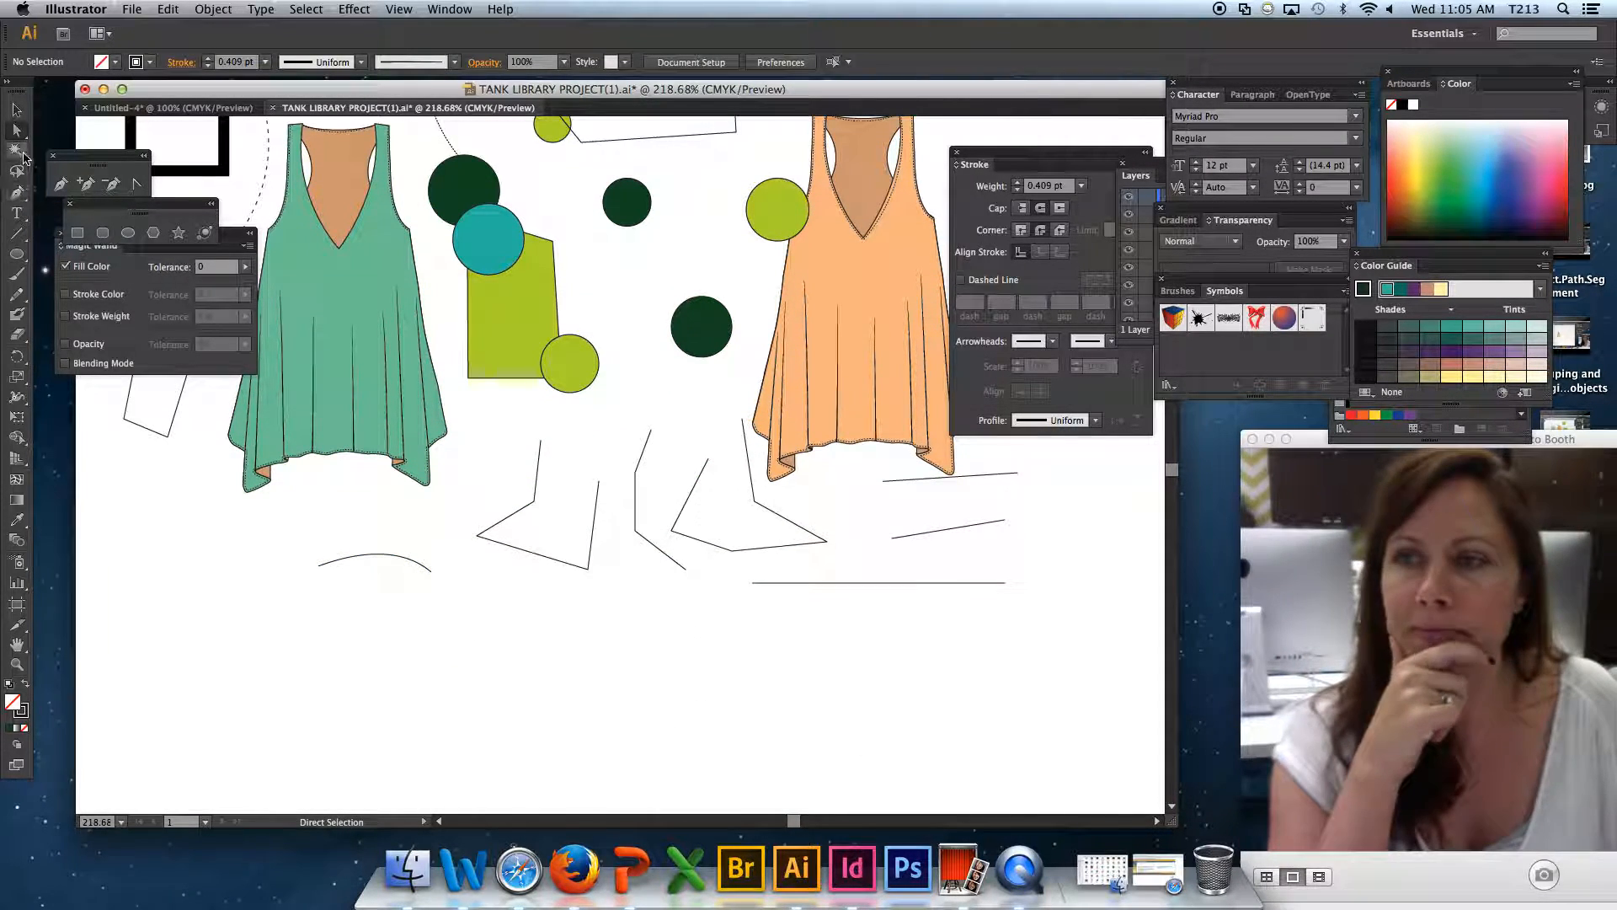
click(17, 193)
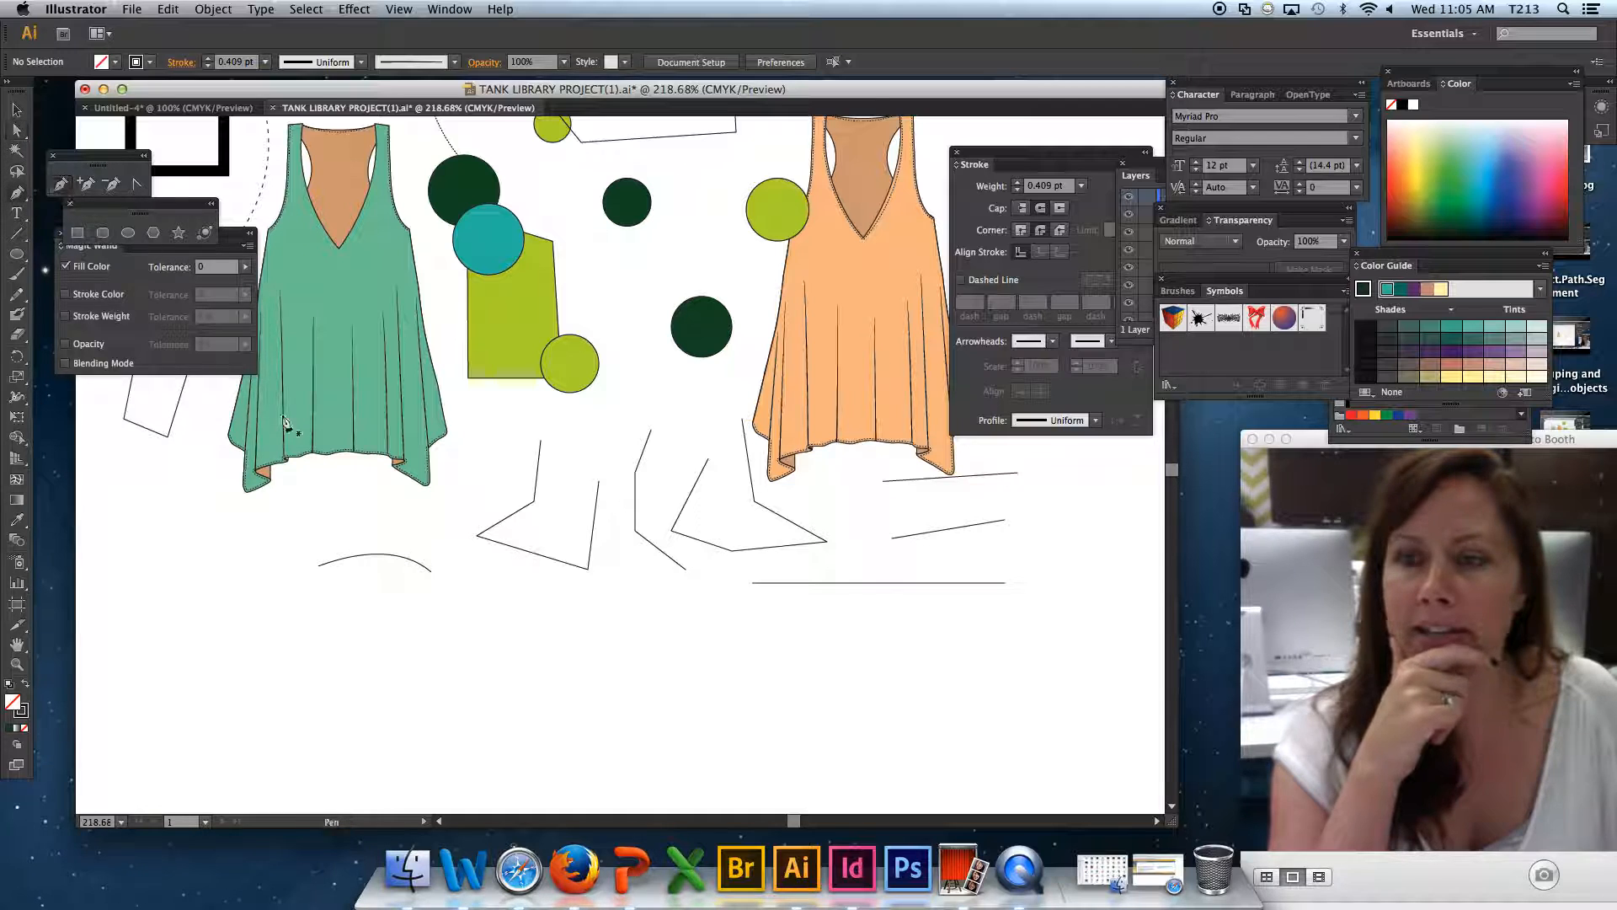
click(375, 655)
drag(445, 726, 504, 724)
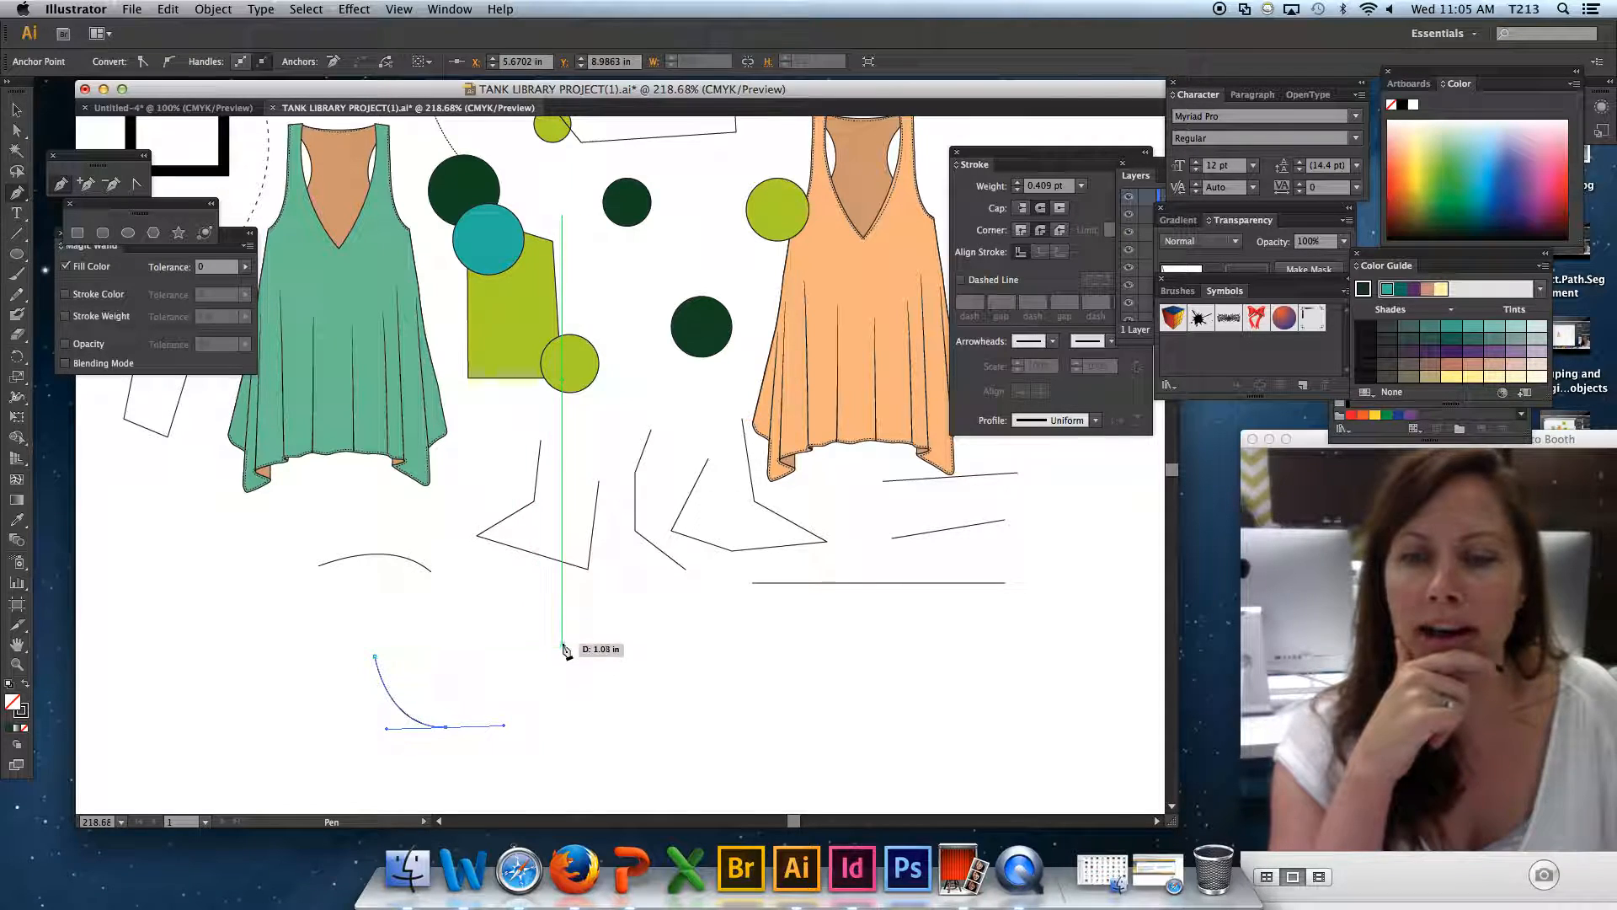
drag(533, 630, 561, 644)
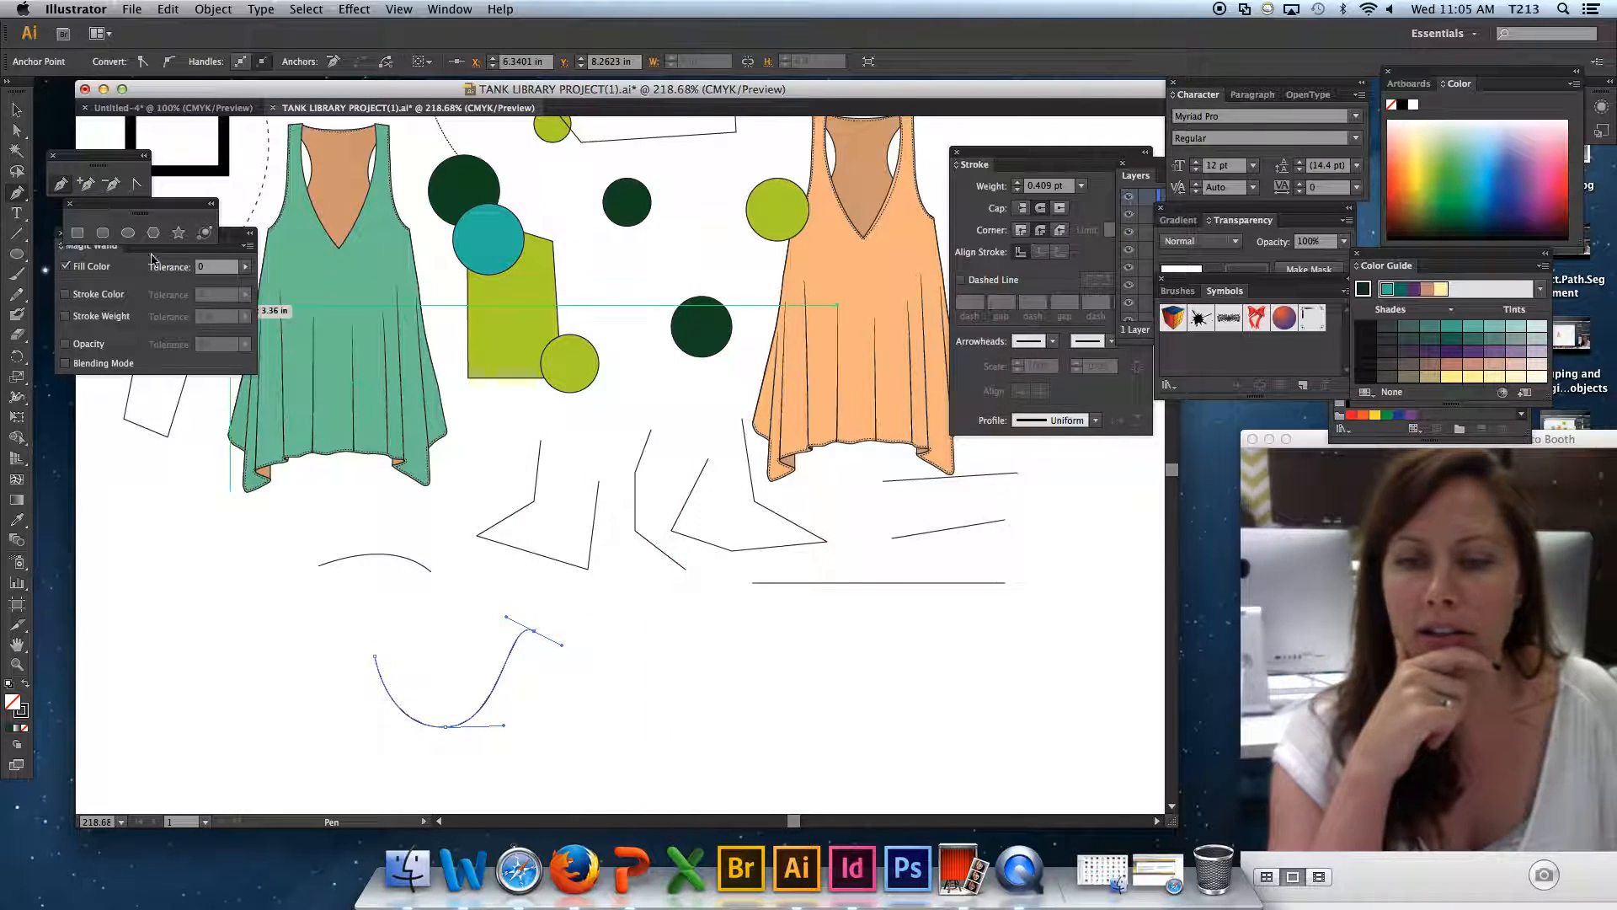
Reshape the new path into a shallow U with Direct Selection by retracting the end point's handle and raising the middle anchor point.
click(15, 131)
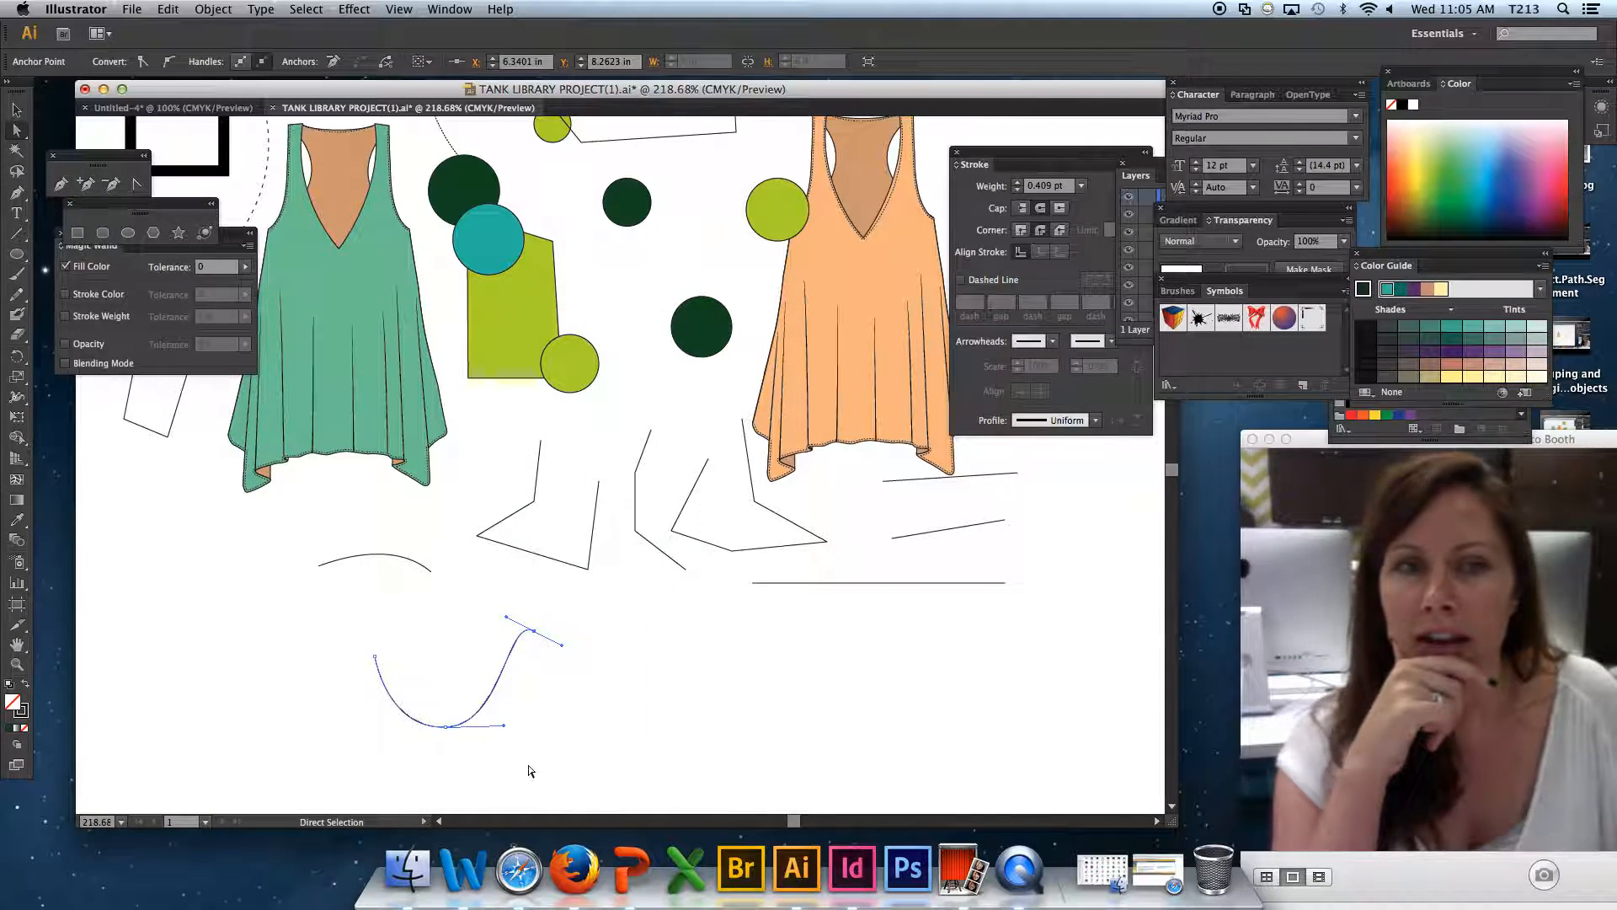
drag(506, 617, 533, 631)
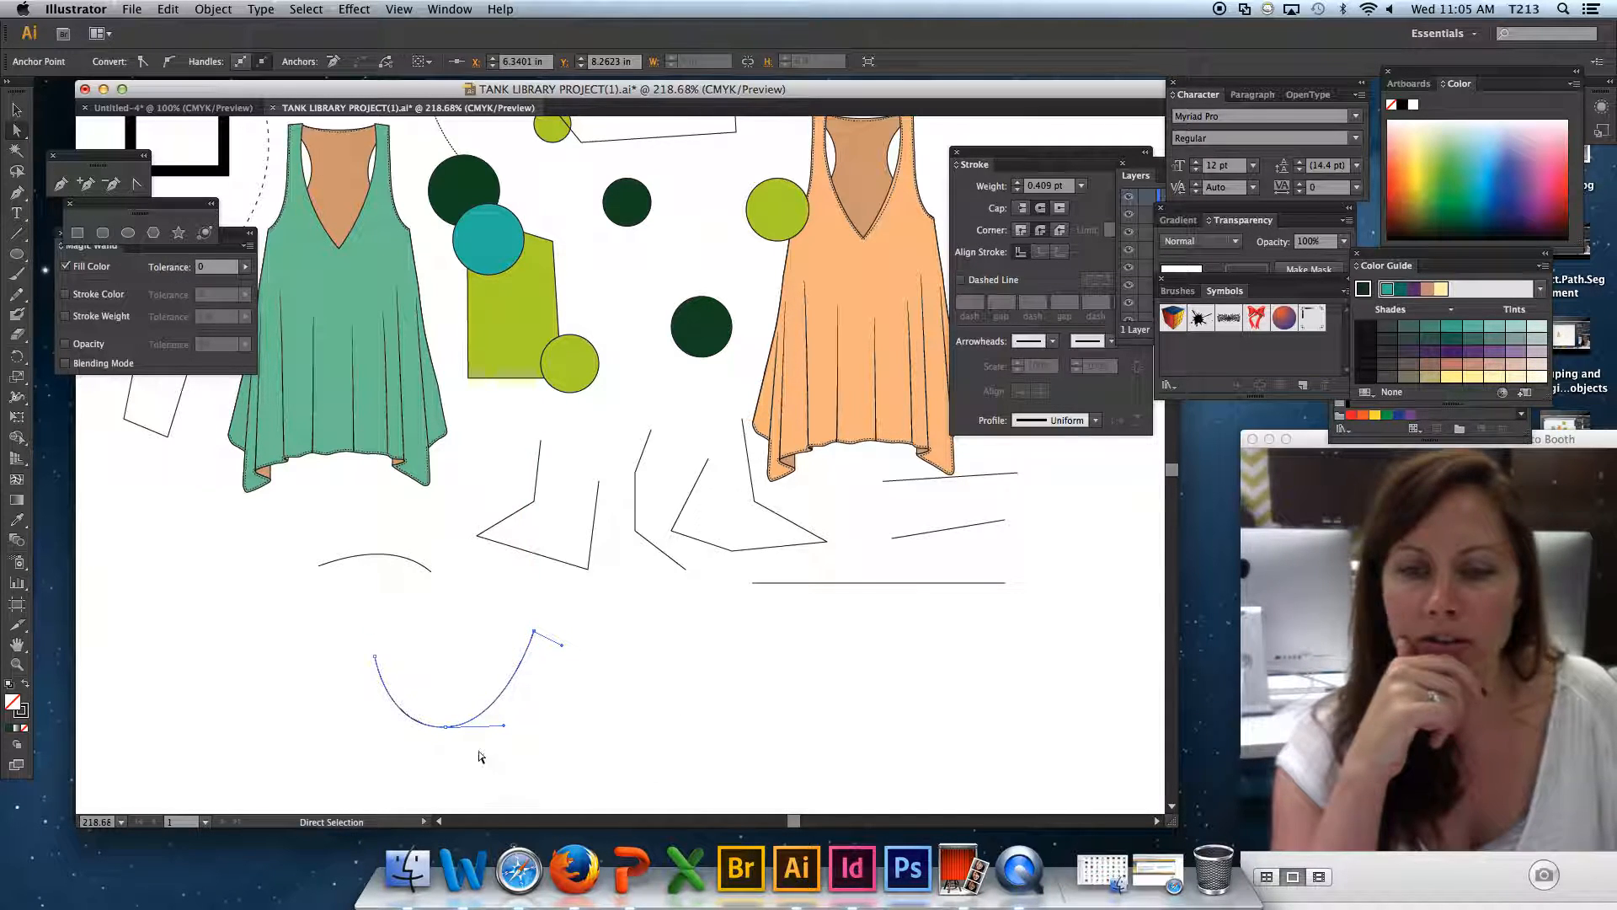
drag(504, 724, 463, 691)
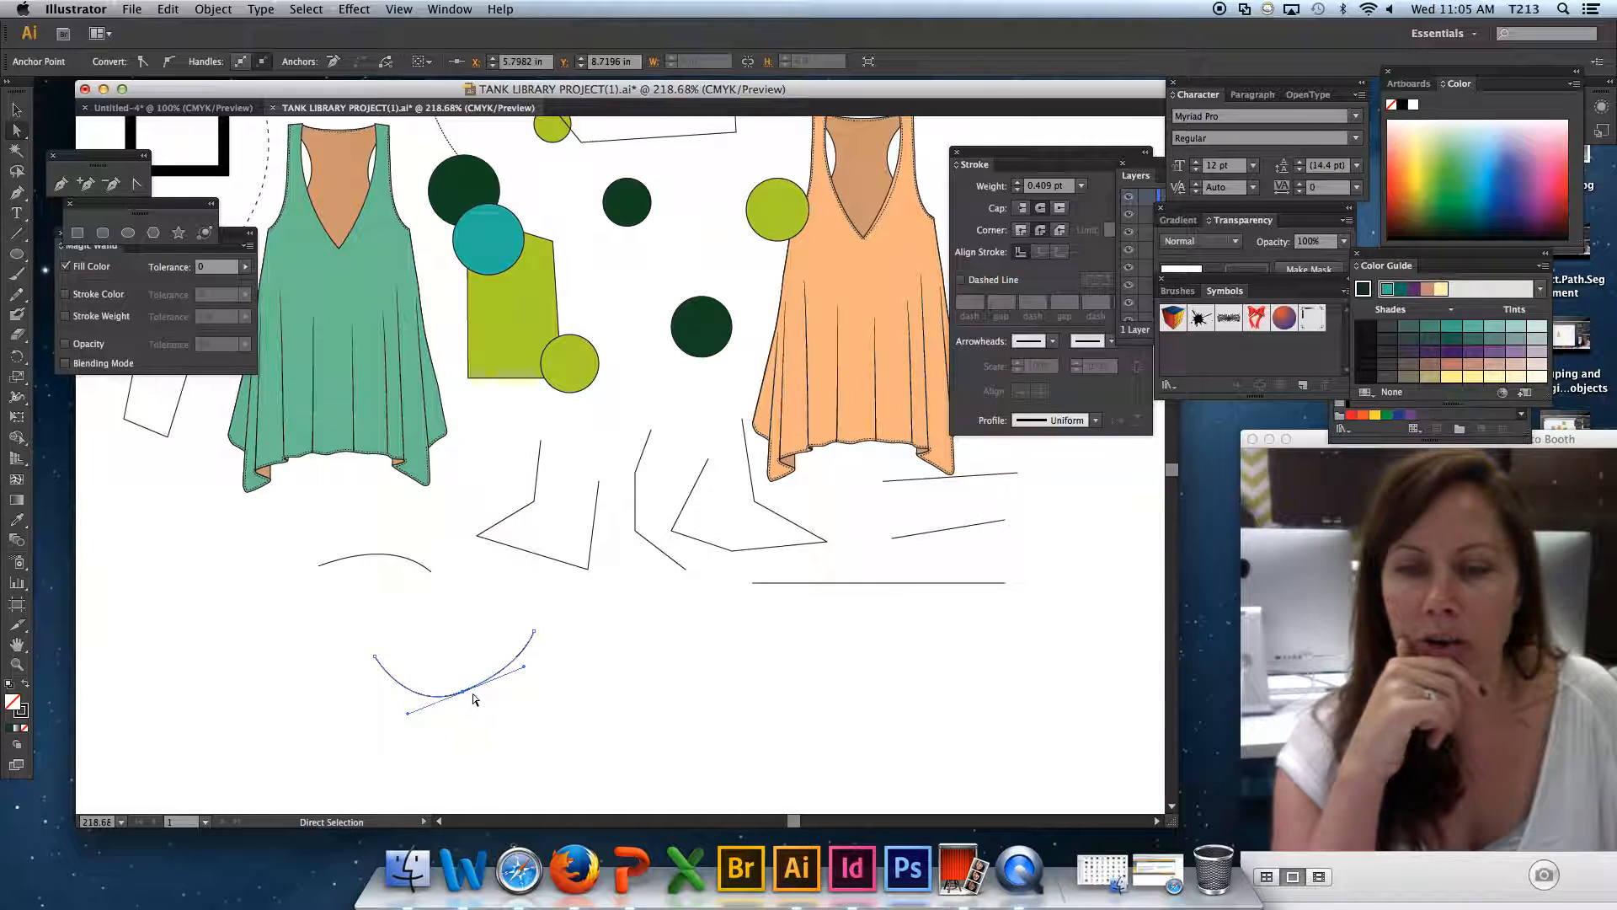
Straighten the right half of the green tank's neckline by retracting the direction handle into the strap's inner top anchor point.
scroll(467, 287, up, 3)
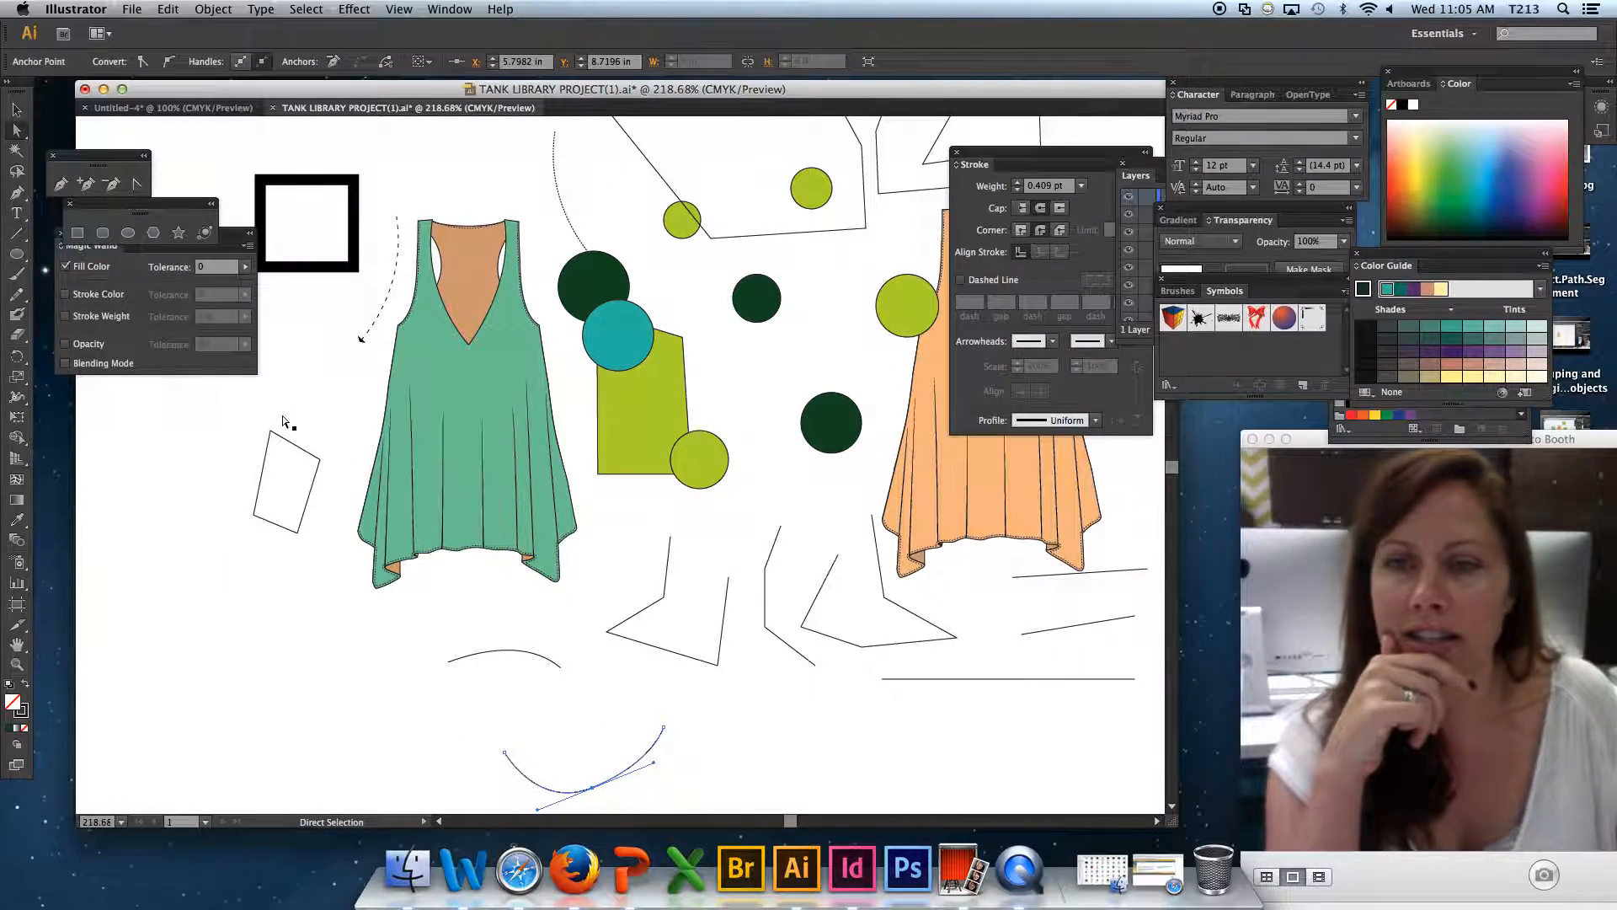
scroll(467, 287, left, 3)
click(492, 299)
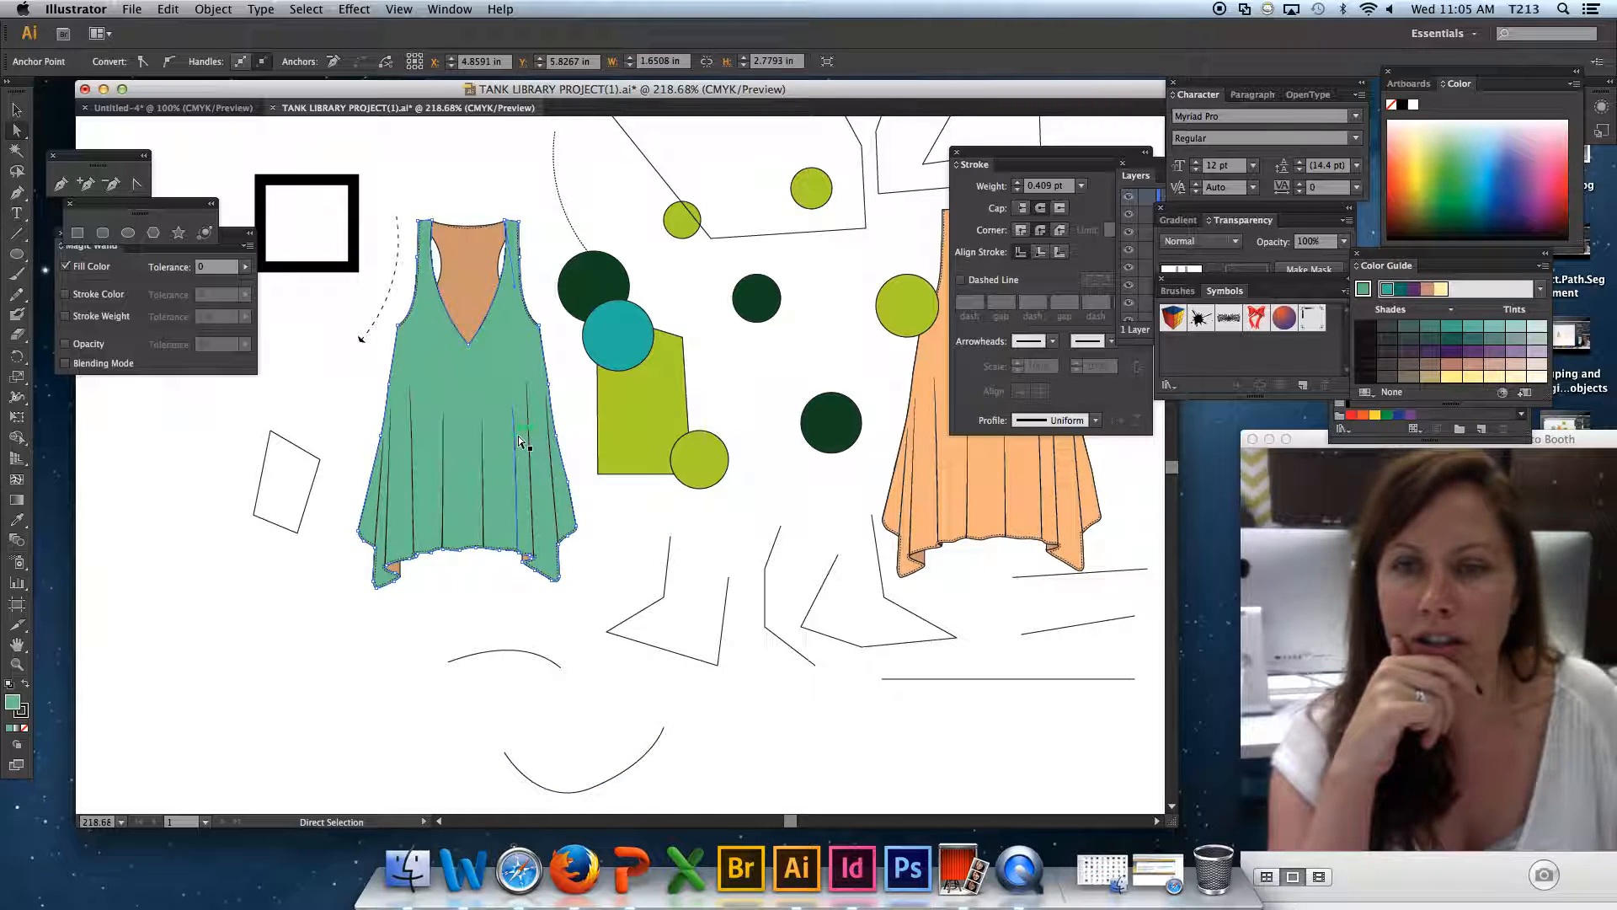
drag(520, 292, 506, 223)
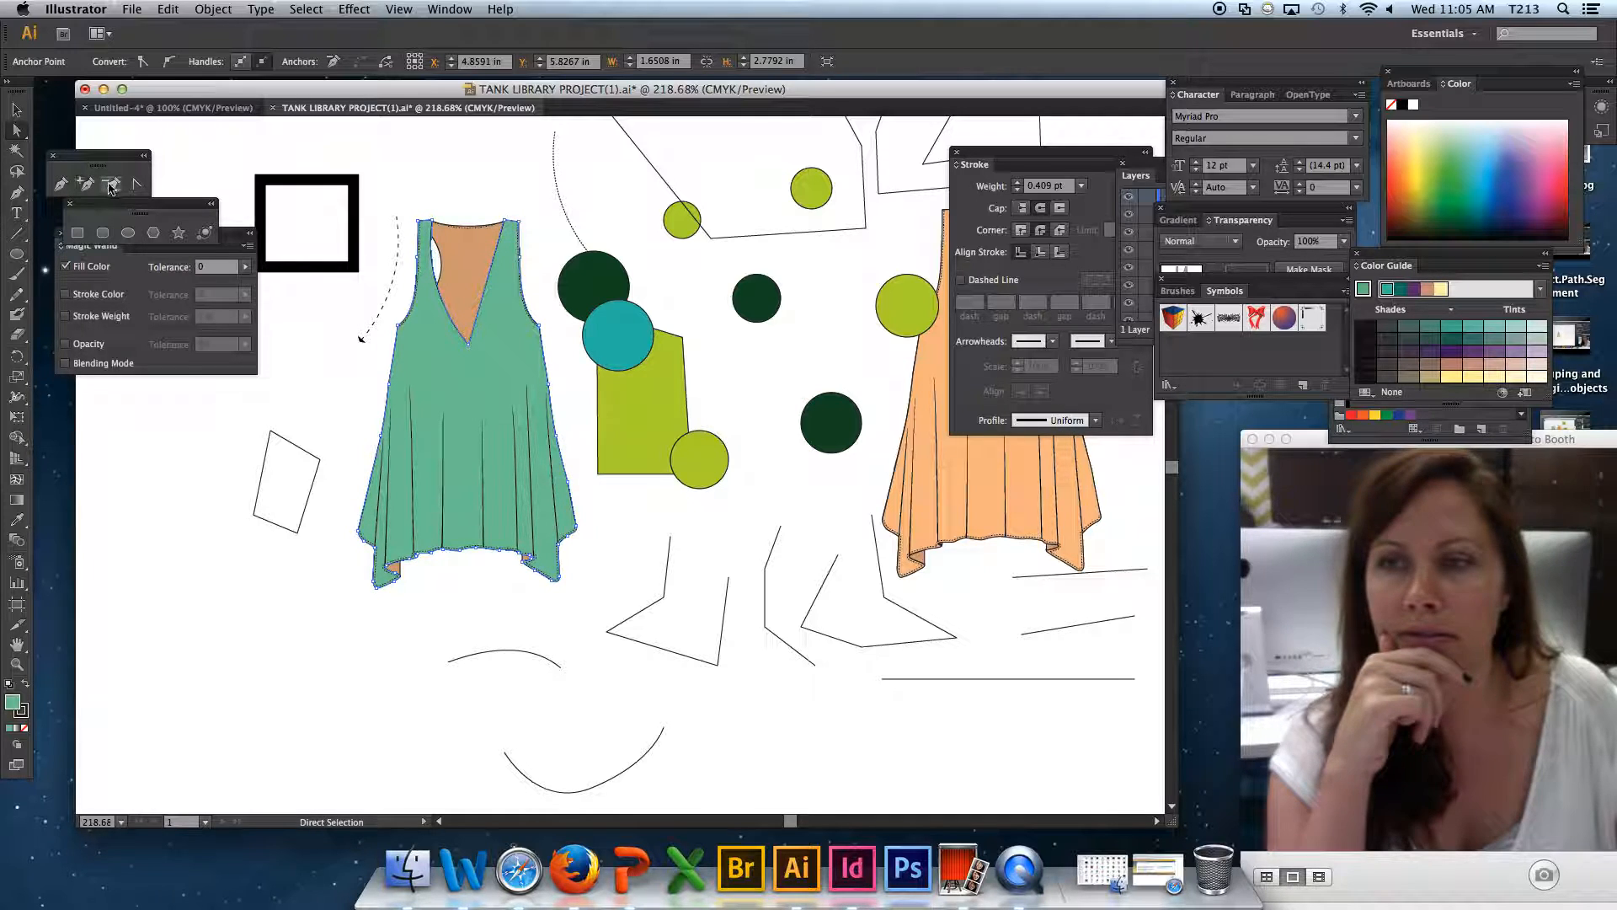
Pull new direction handles out of the right strap's inner top anchor point with the Convert Anchor Point tool.
click(134, 185)
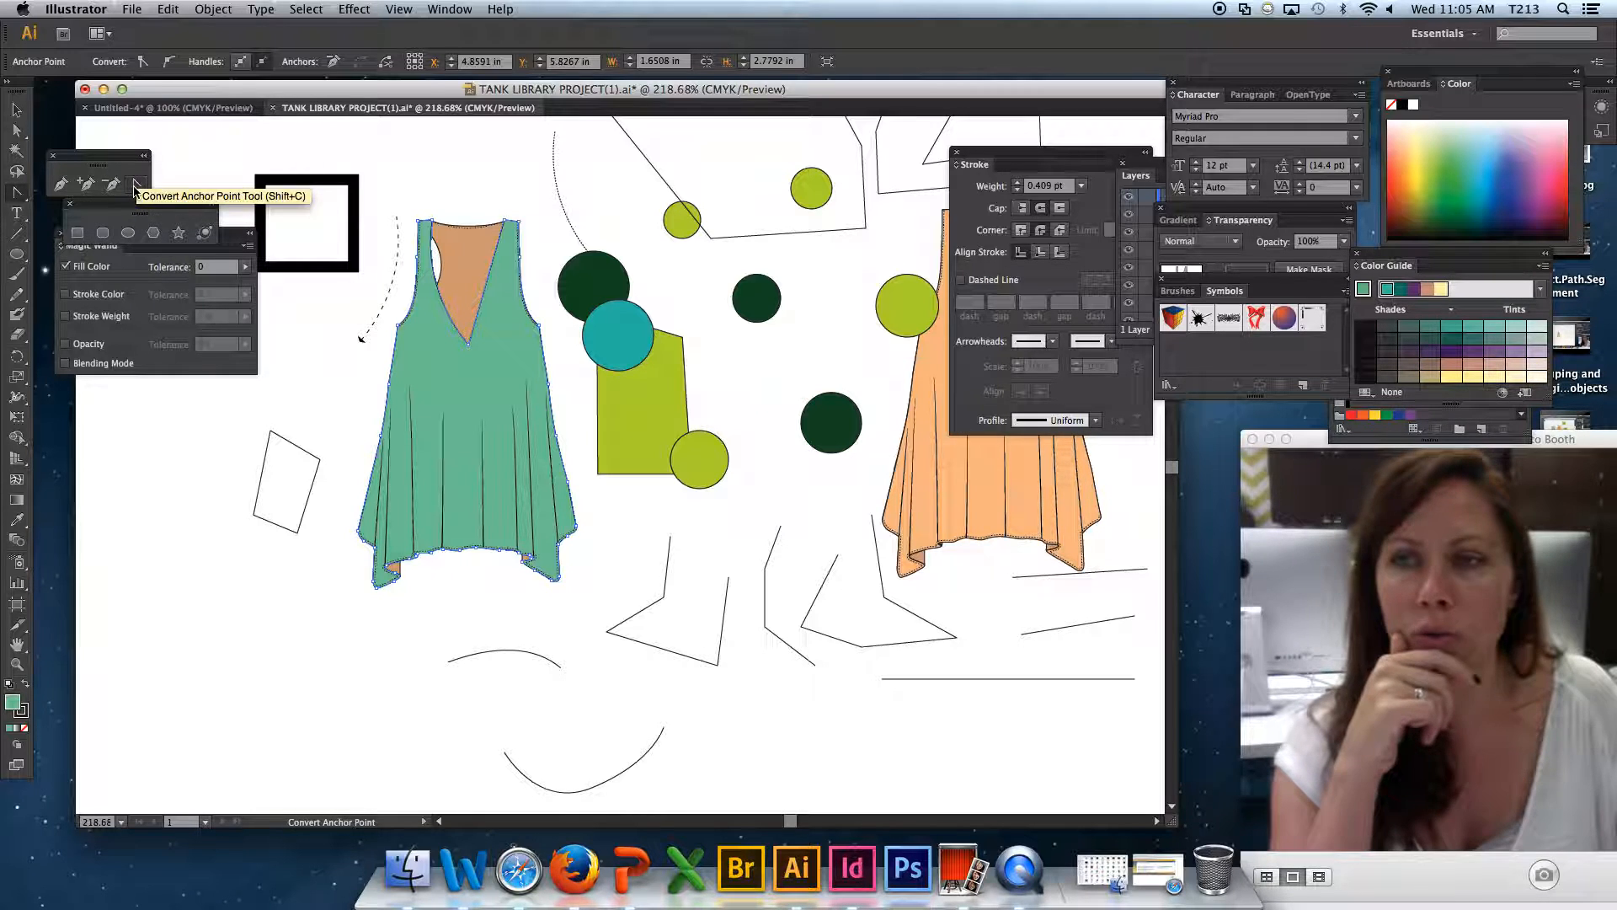
drag(17, 200, 263, 231)
drag(109, 214, 146, 144)
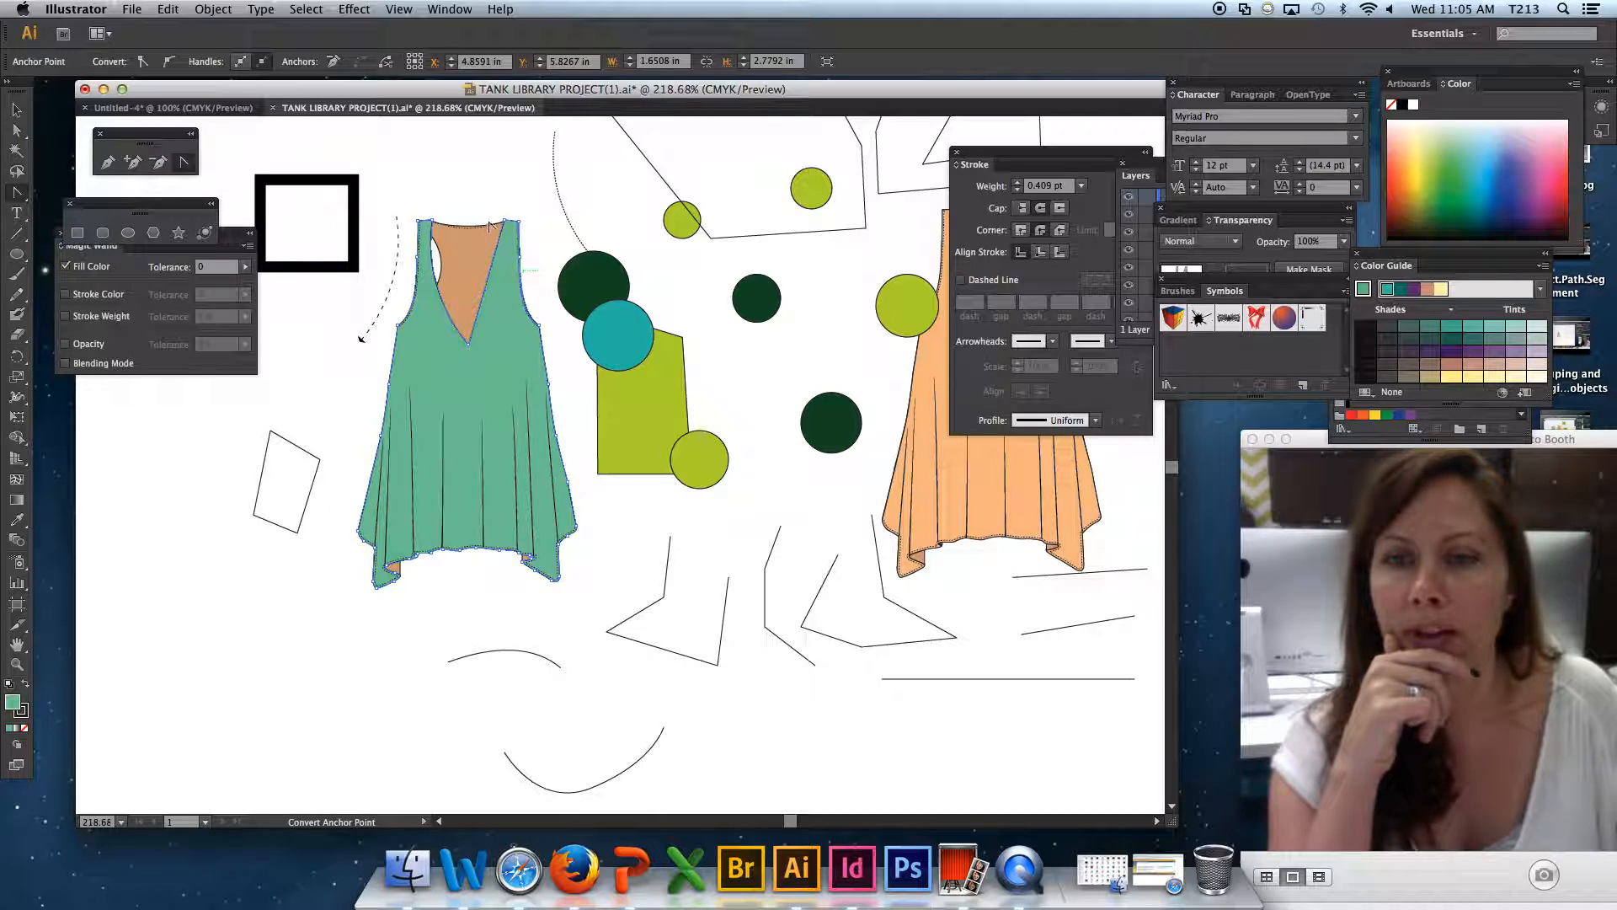
drag(506, 222, 496, 139)
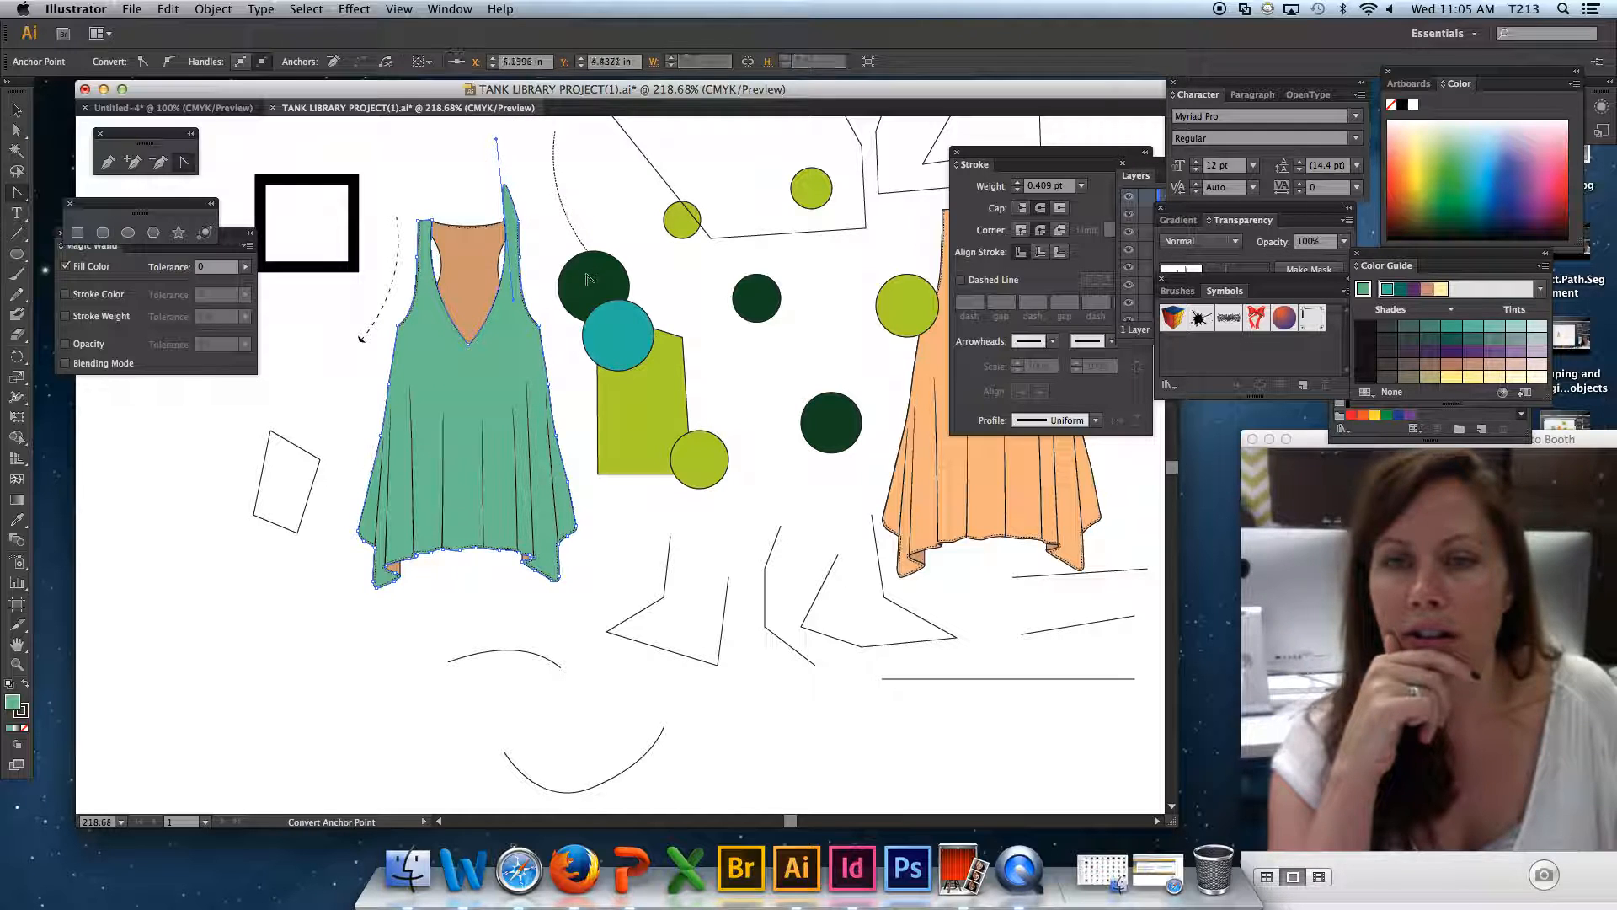
Retract the strap point's upper direction handle, adjust the lower one to curve the neckline with Direct Selection, and deselect the tank.
click(15, 128)
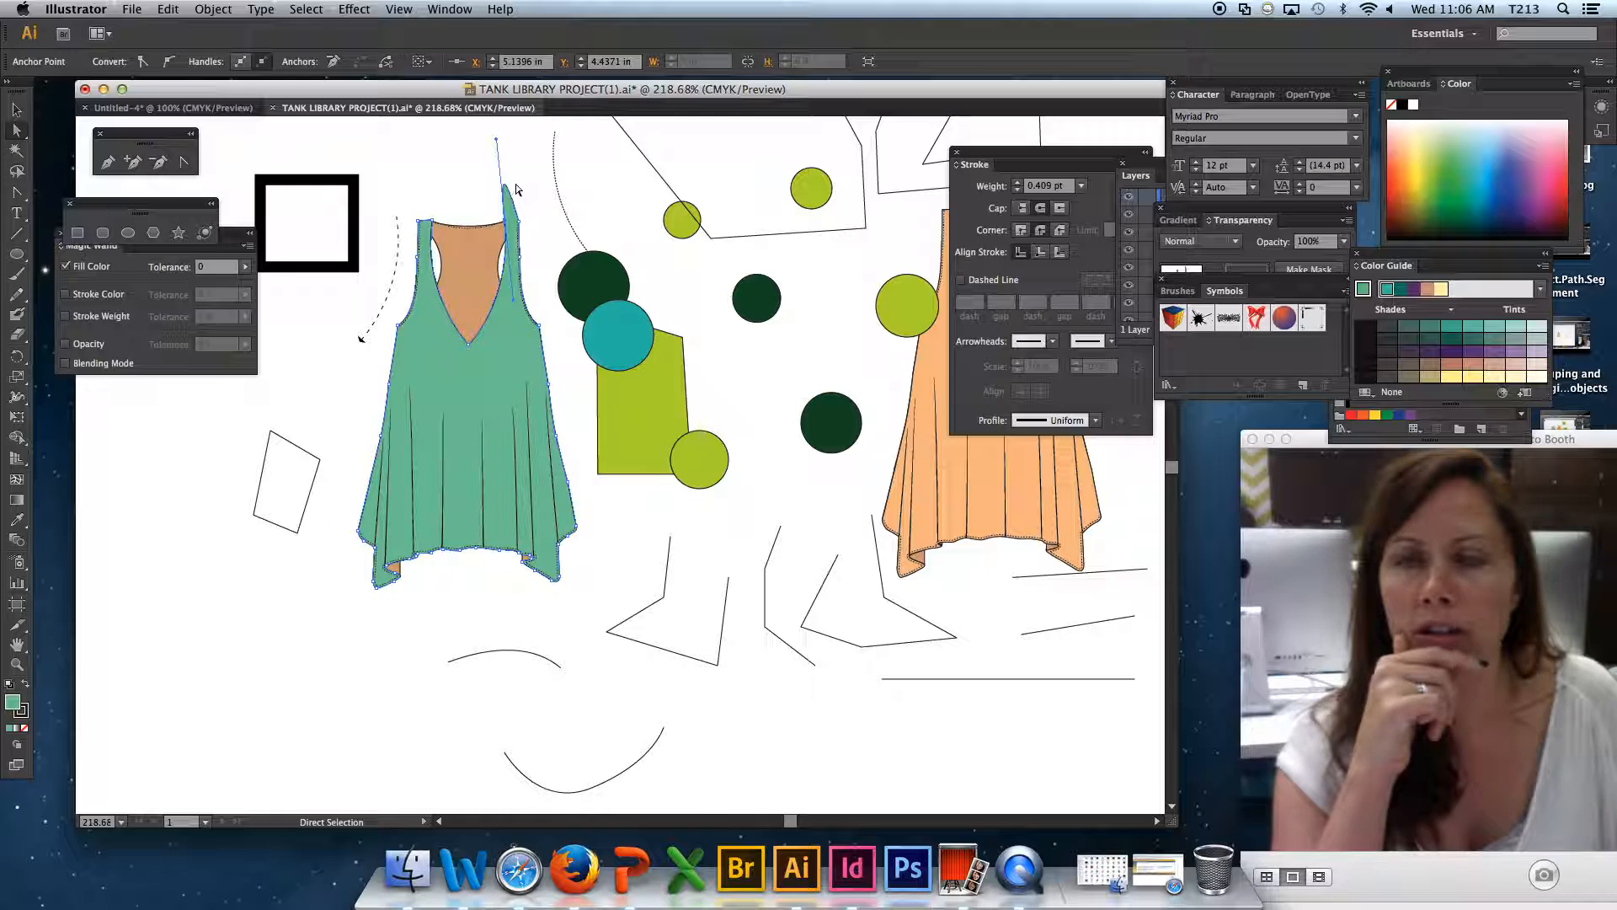
drag(497, 144, 507, 222)
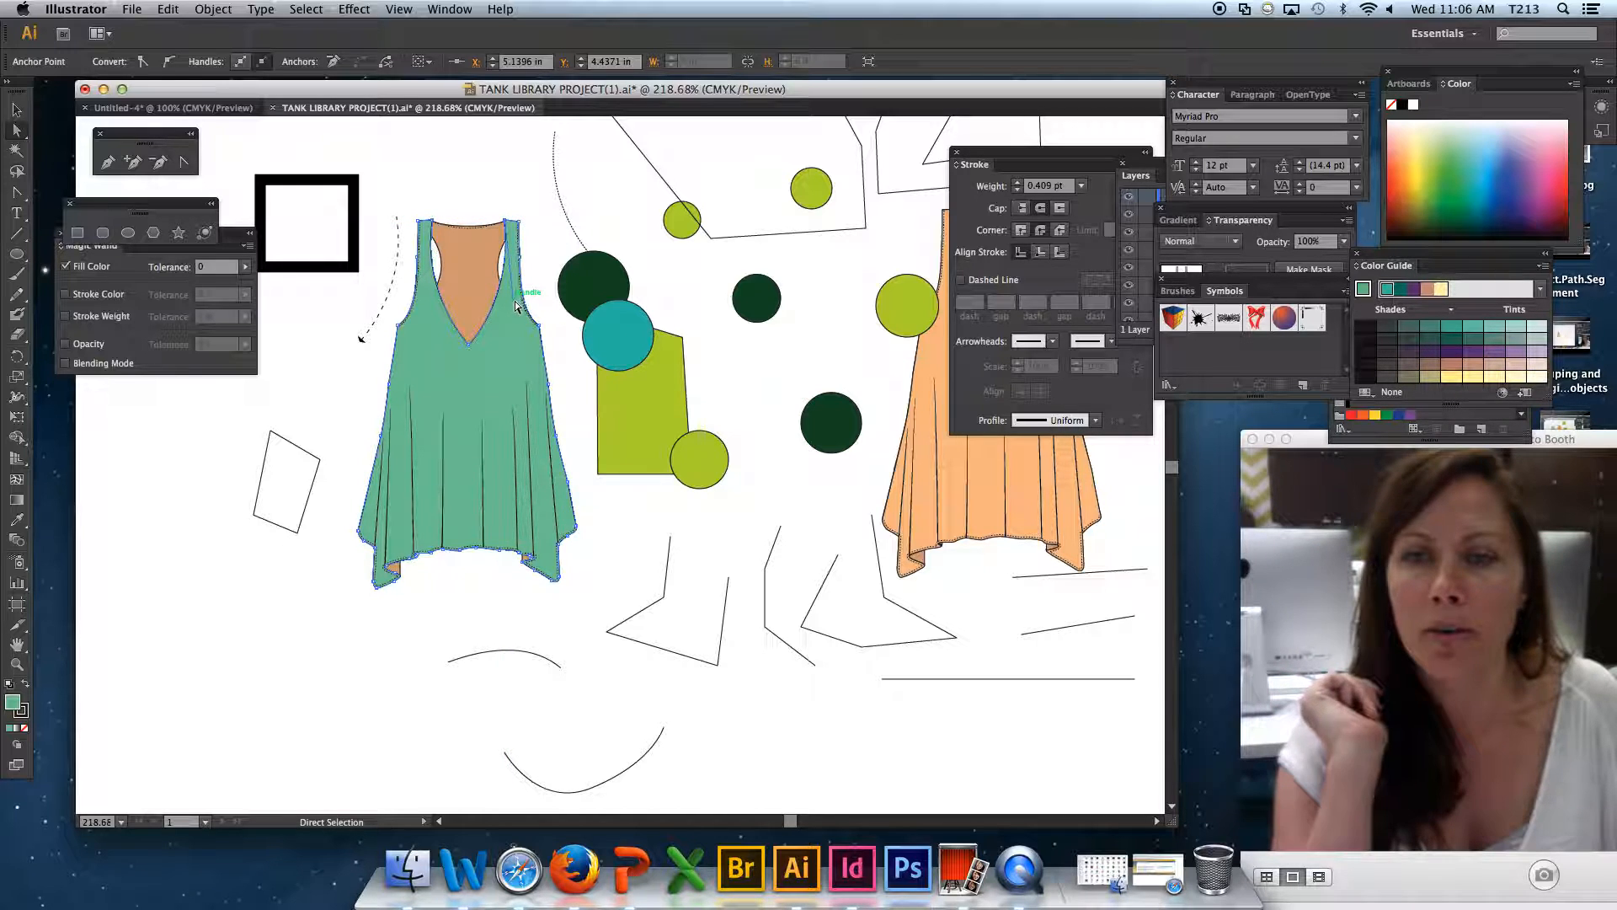
drag(515, 309, 508, 230)
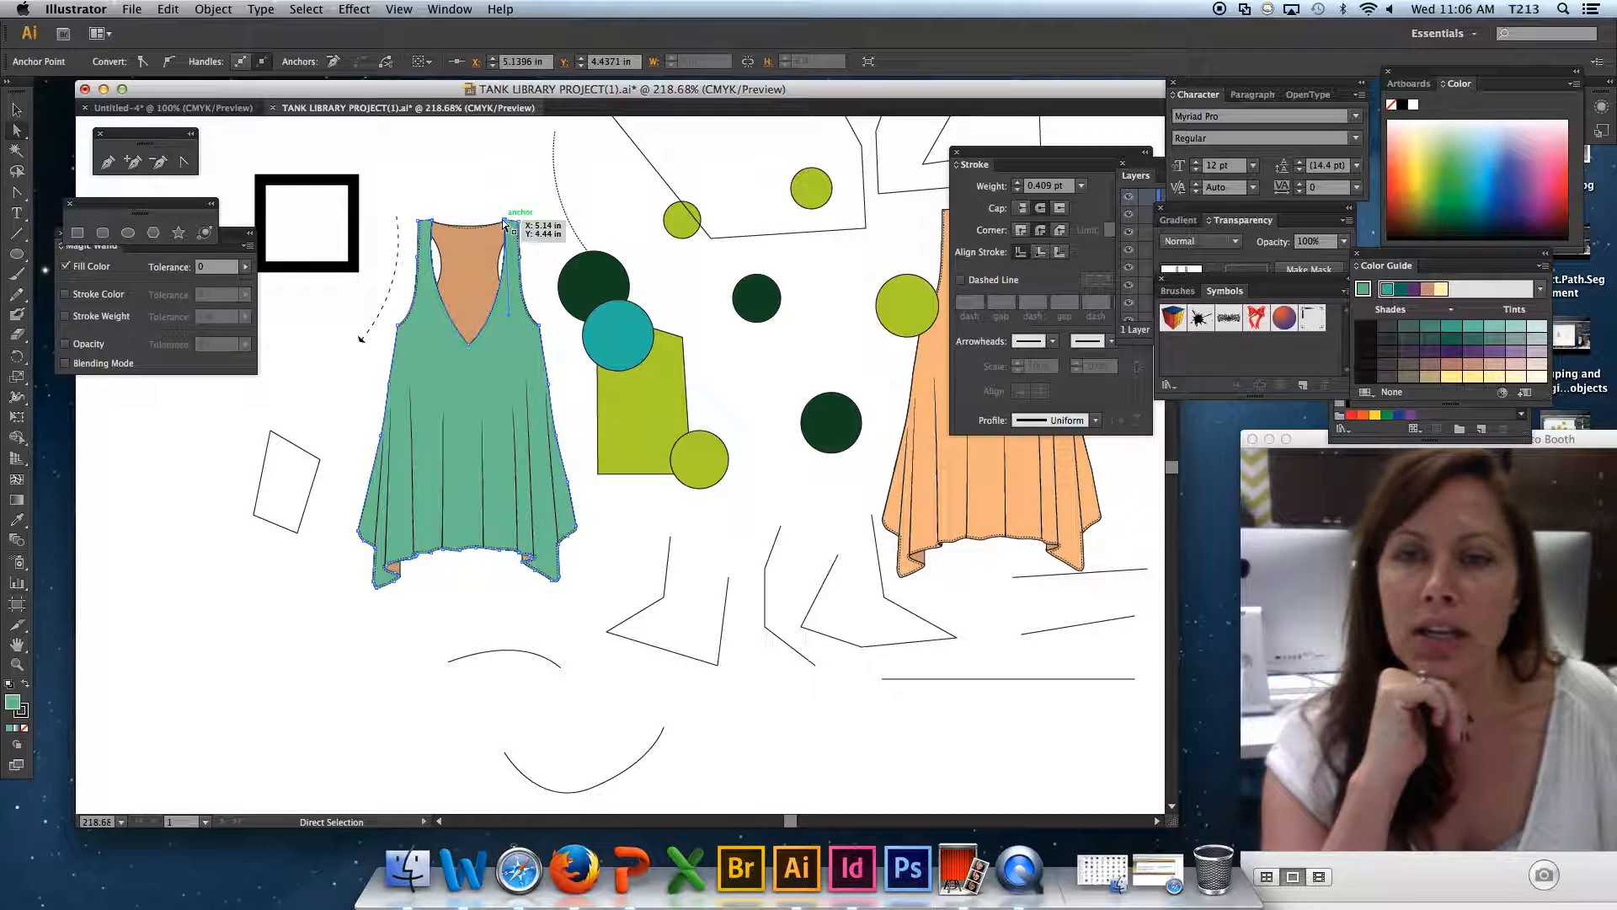
click(505, 318)
mouse_move(505, 317)
mouse_down()
mouse_move(469, 343)
mouse_move(514, 331)
mouse_up()
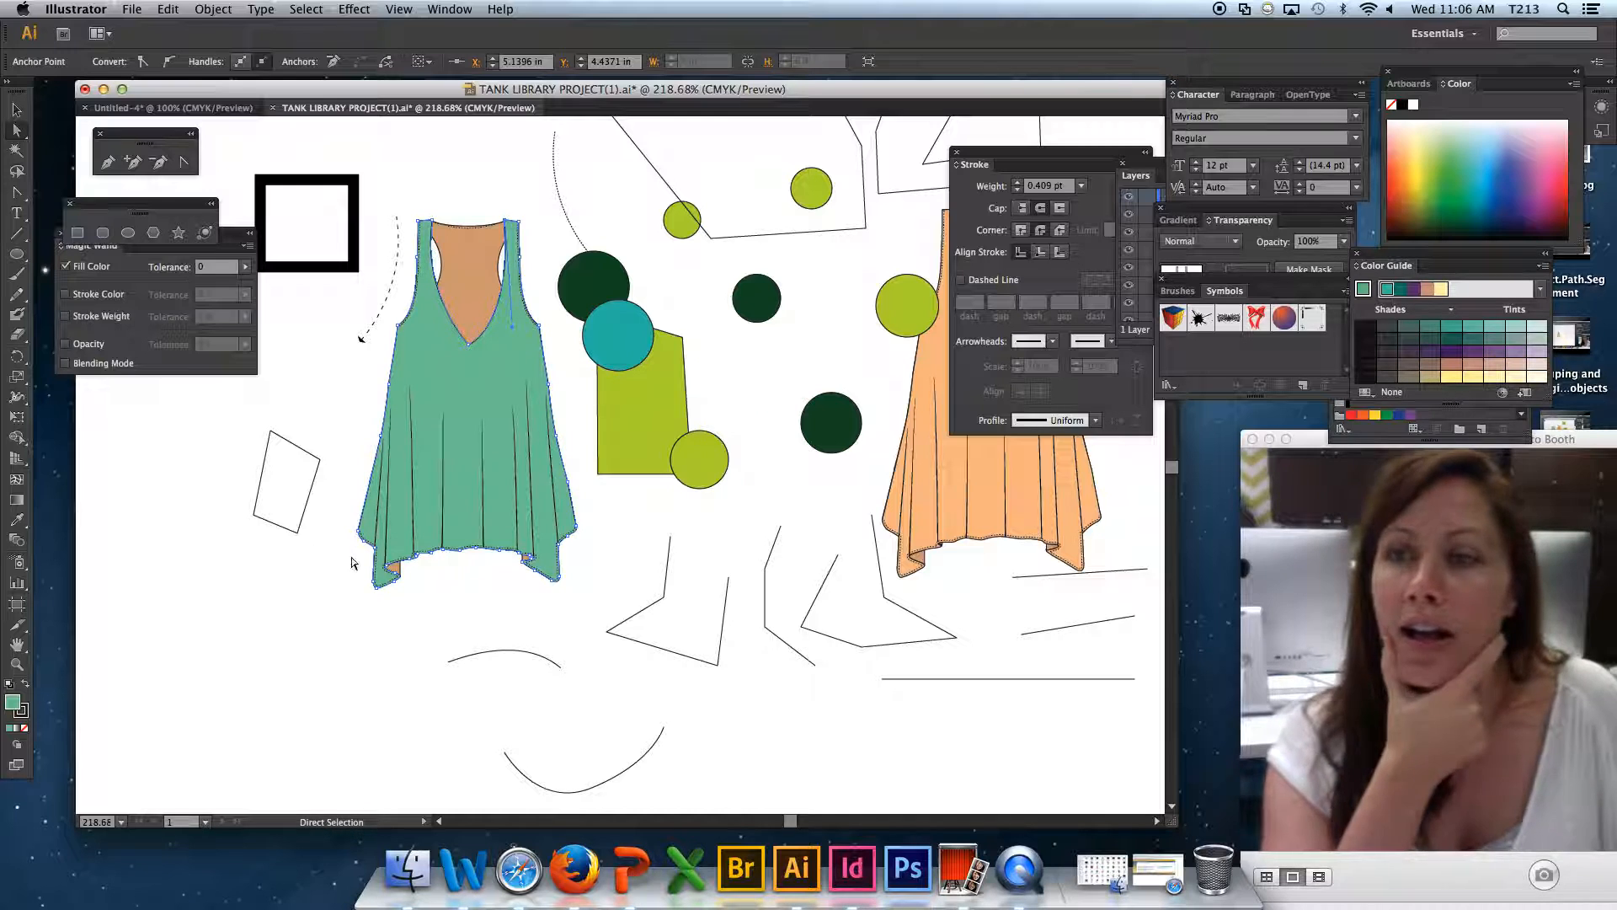
click(211, 610)
Add an anchor point midway along the right side of the green tank's neckline and adjust the curve there with Direct Selection.
click(16, 192)
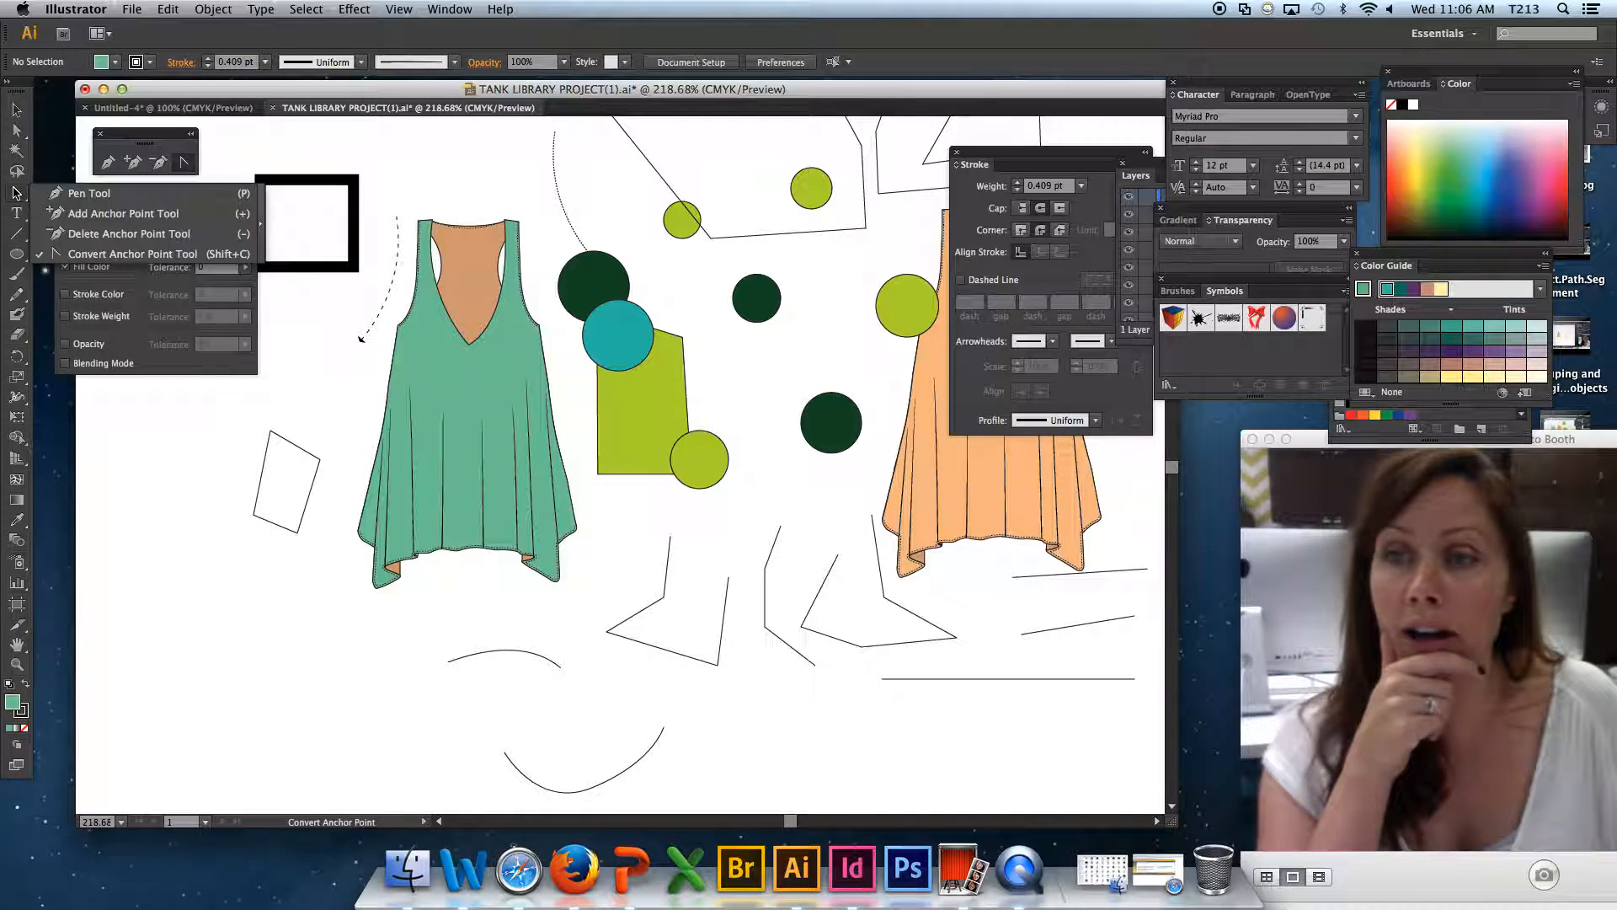
click(107, 162)
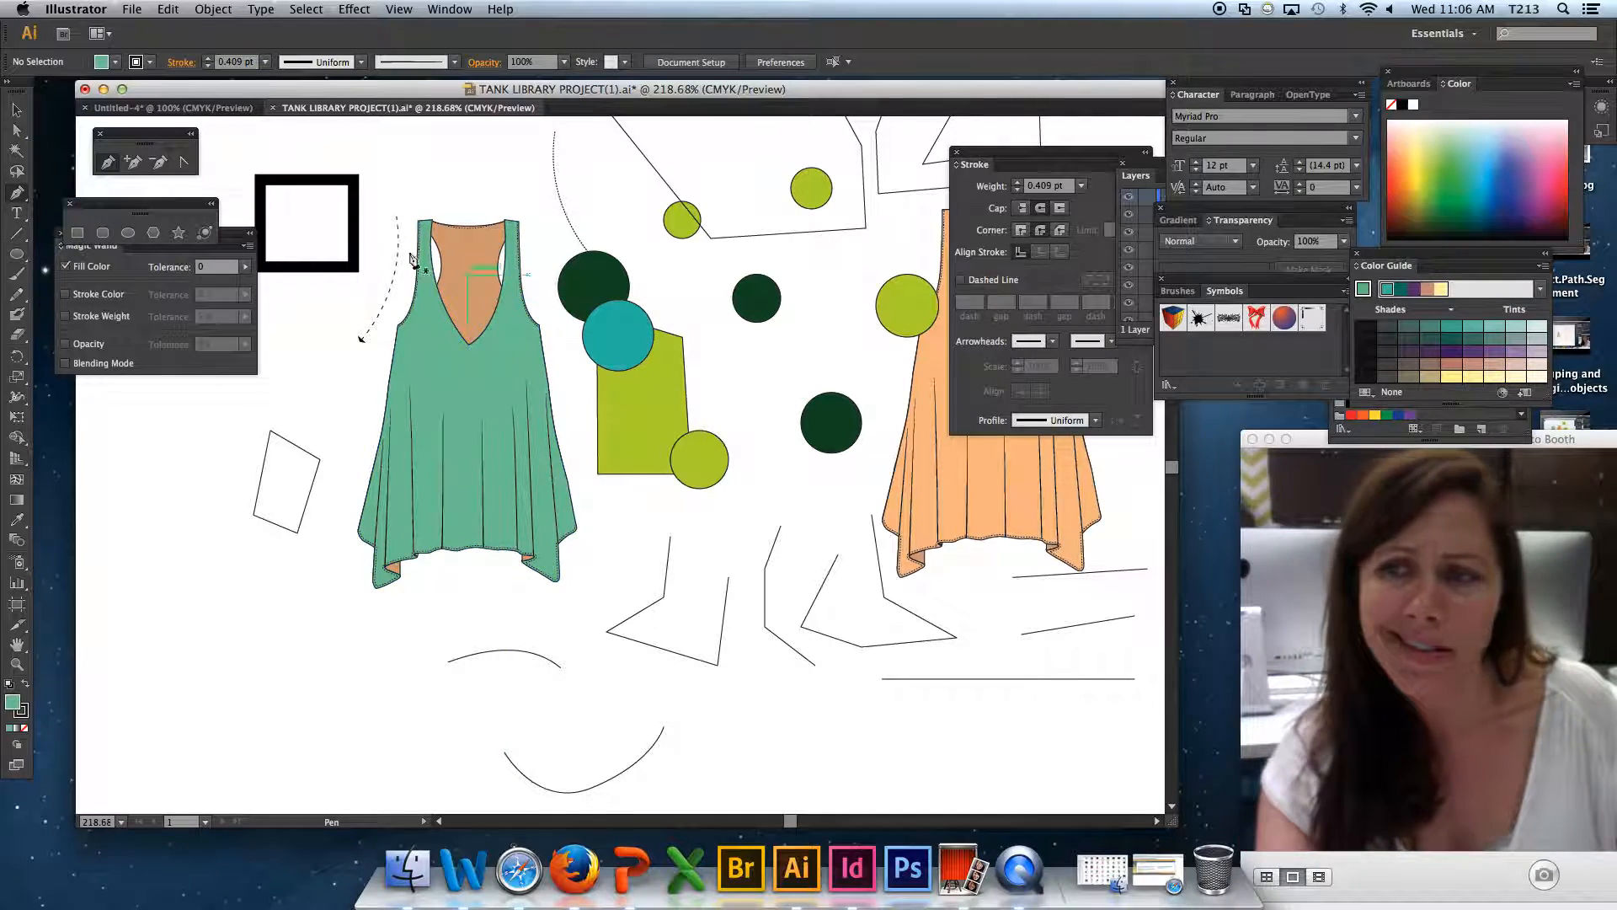
click(133, 163)
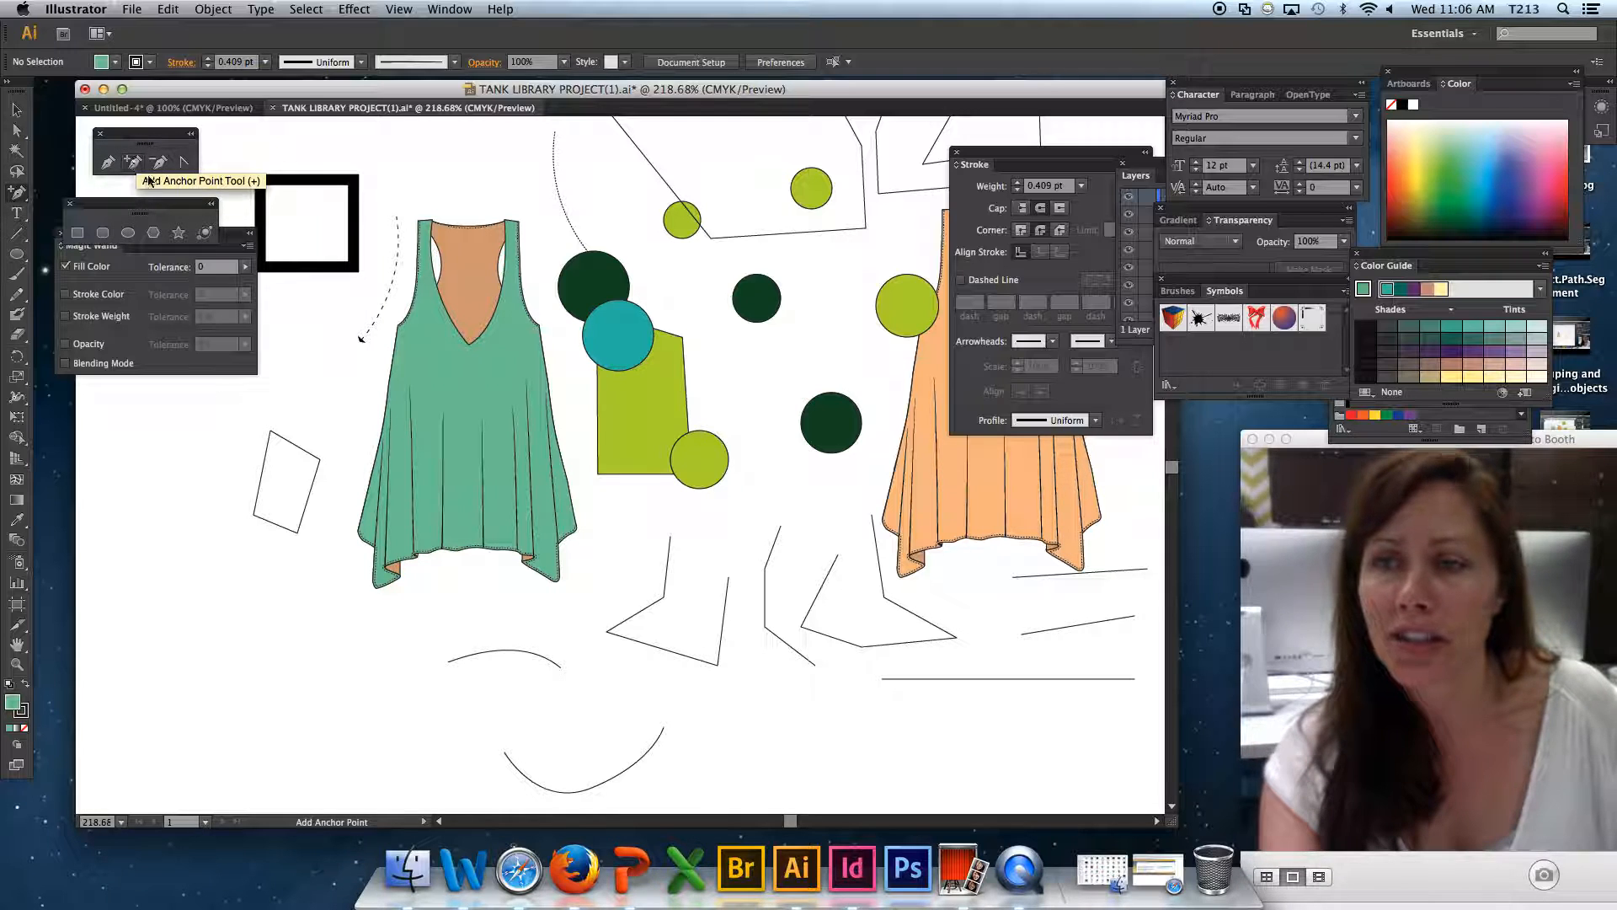
click(497, 313)
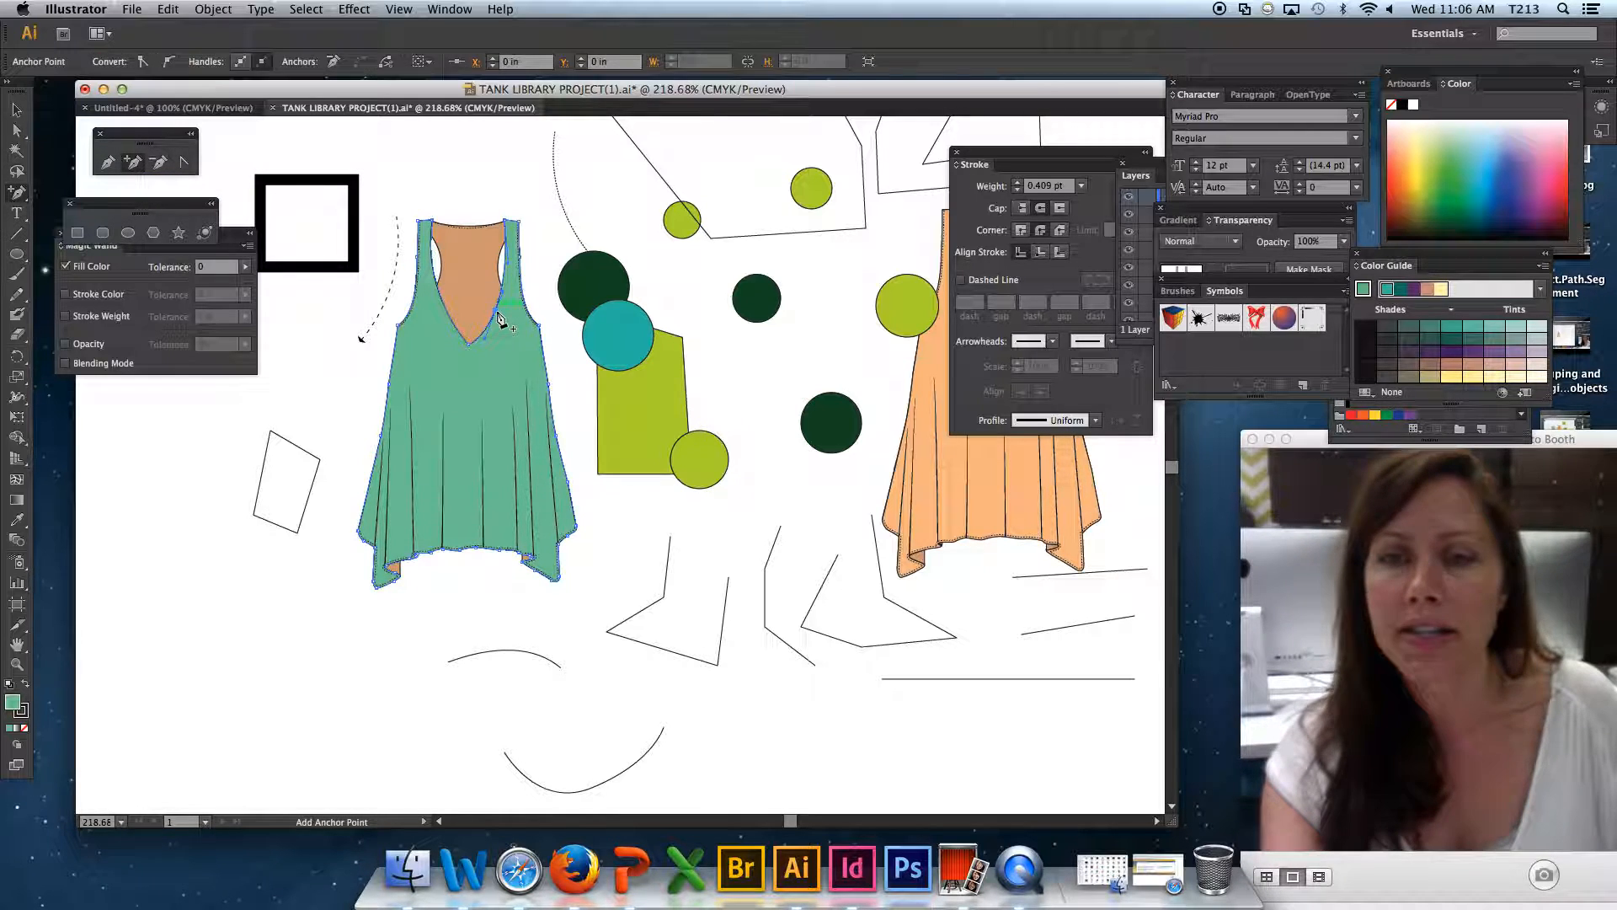
click(15, 130)
mouse_move(503, 321)
mouse_down()
mouse_move(506, 305)
mouse_move(513, 362)
mouse_move(486, 305)
mouse_move(503, 325)
mouse_up()
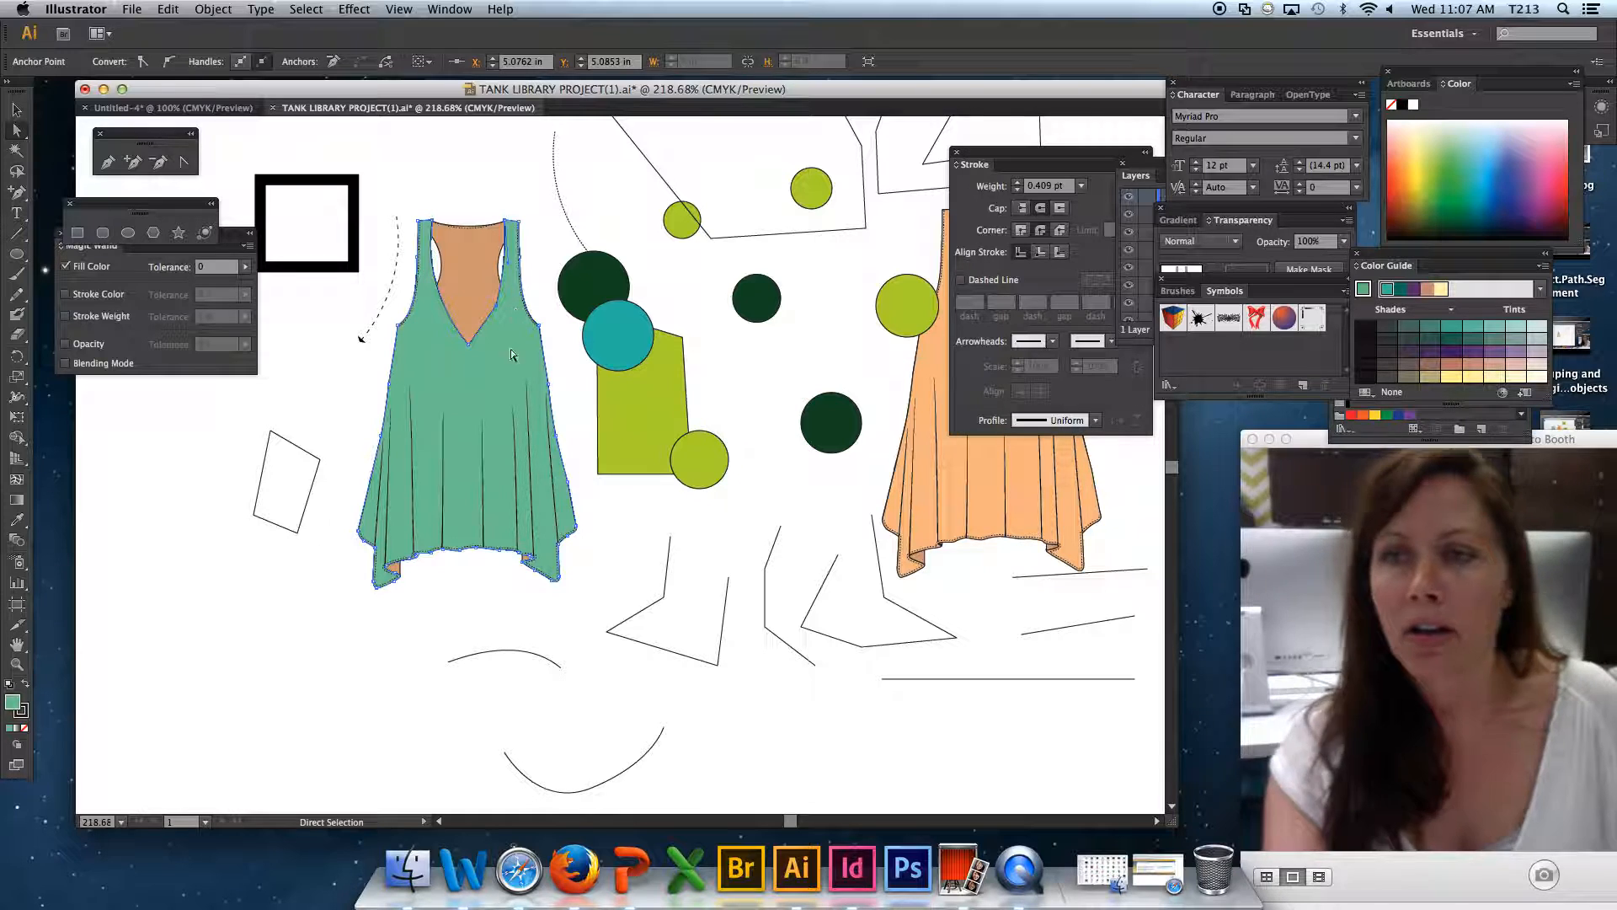
Delete the added anchor point from the green tank's neckline and restore the neckline's curve with Direct Selection.
click(158, 168)
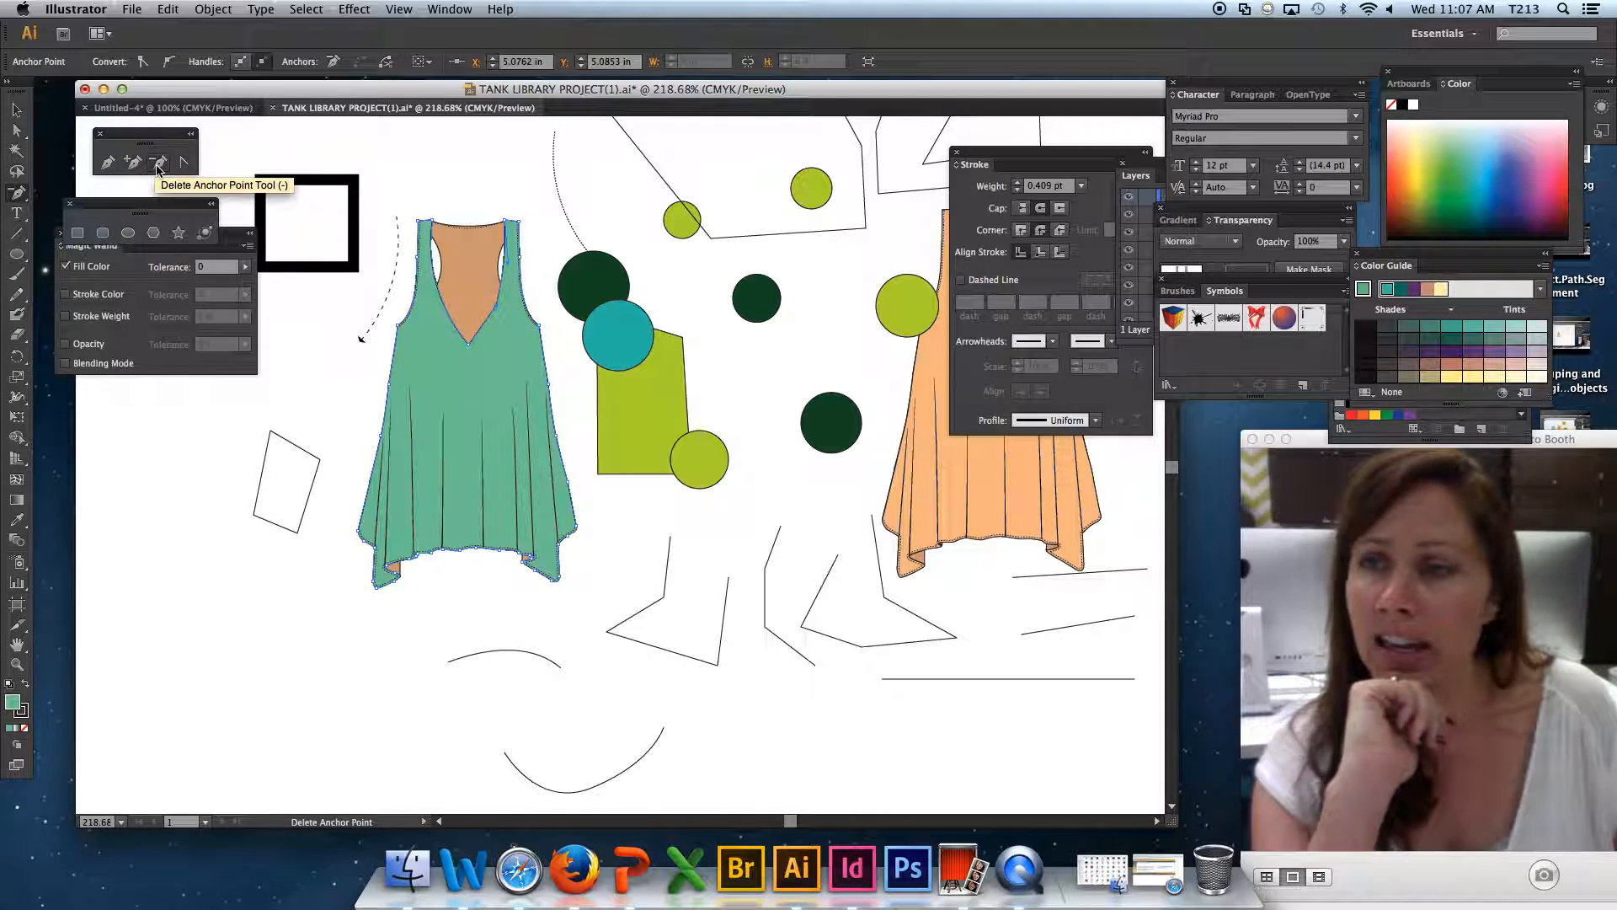
click(497, 312)
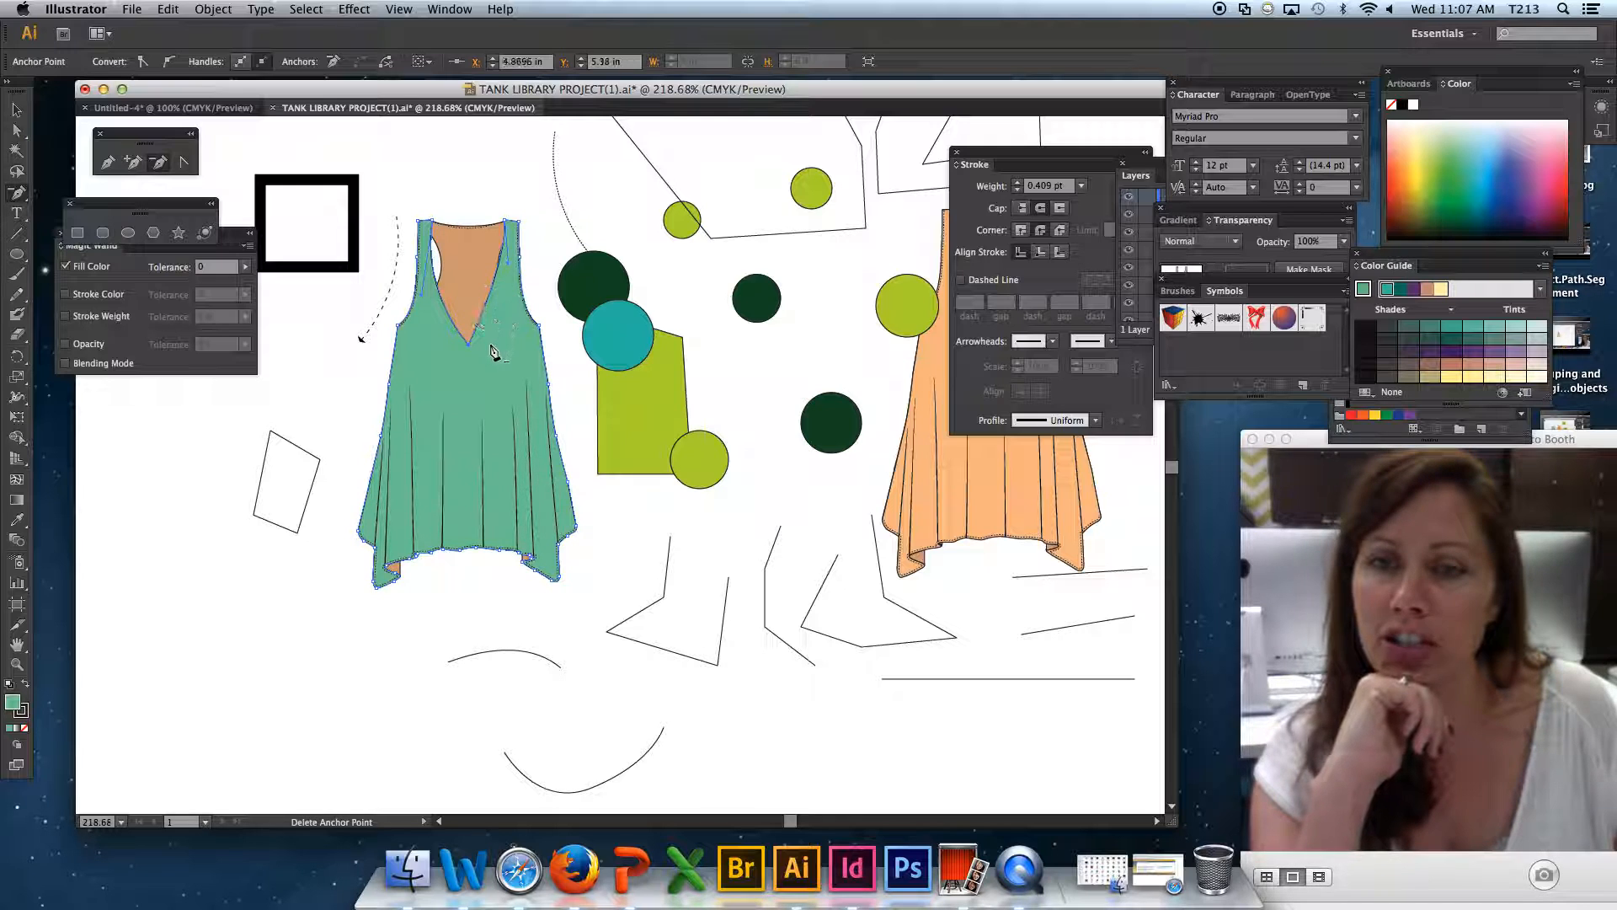
click(17, 130)
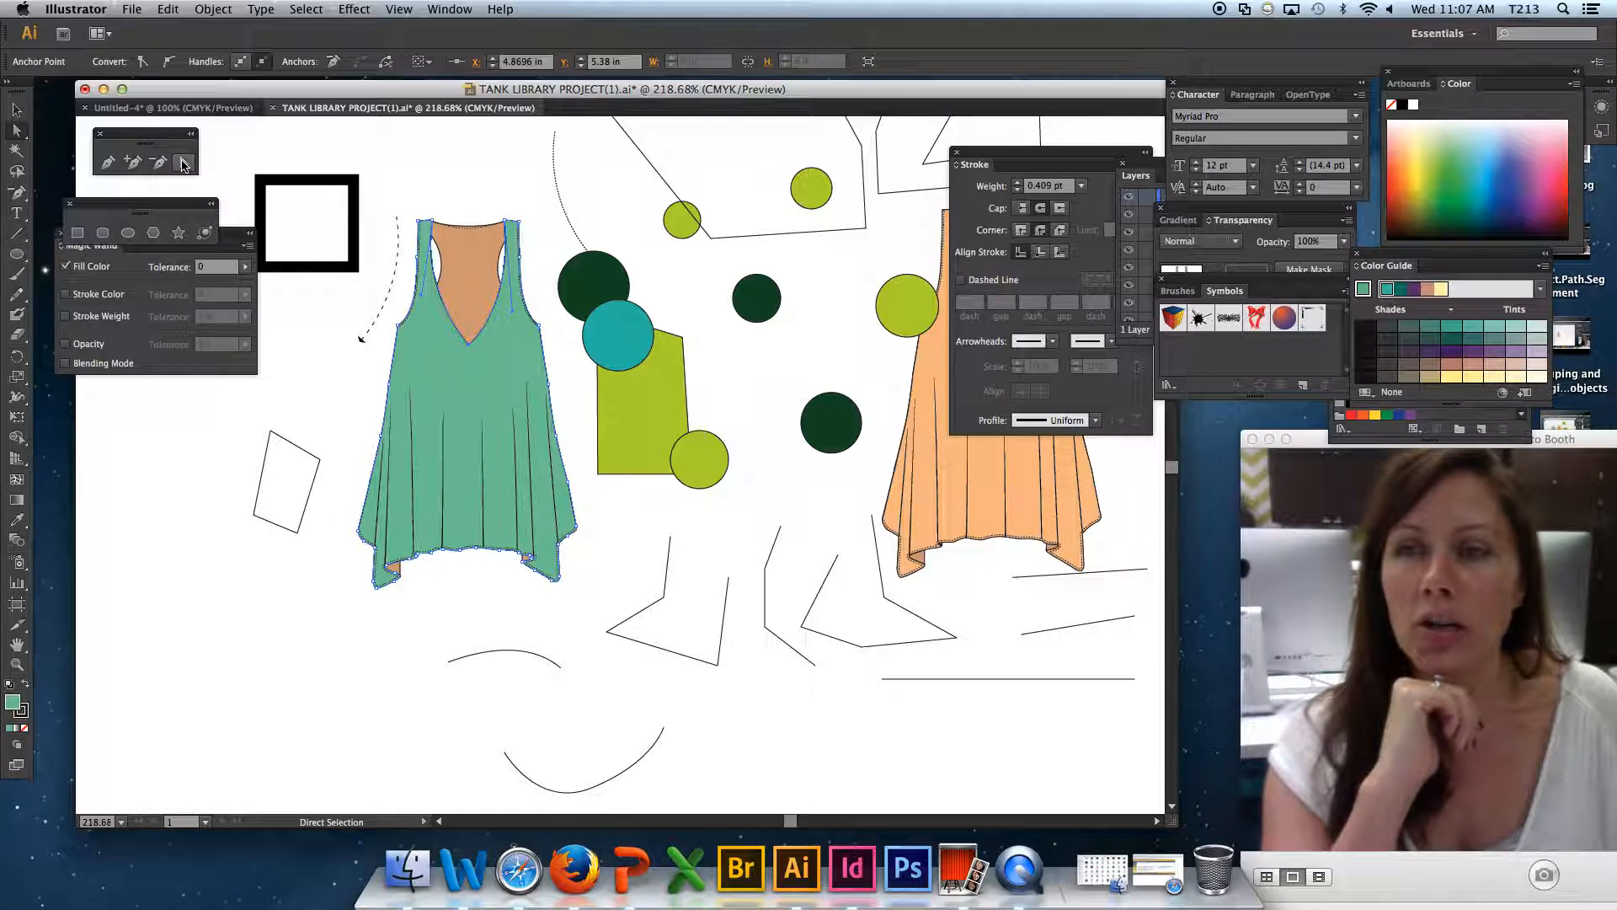
Draw a closed green-filled shape below and beside the green tank with the Pen tool, with three straight sides and a rounded top.
click(107, 162)
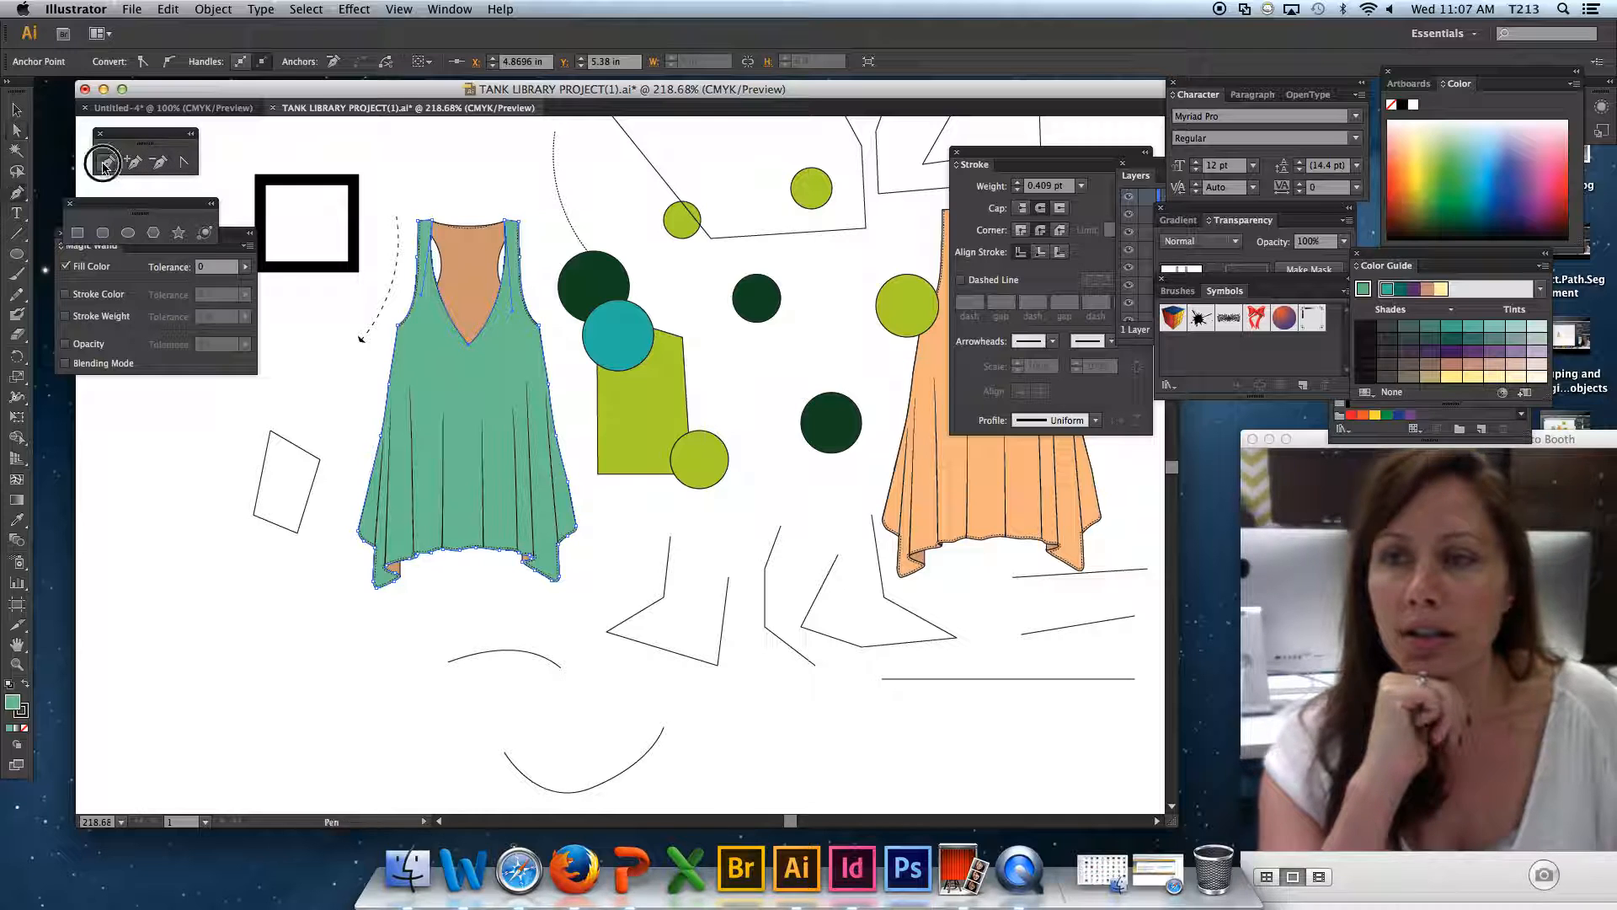
click(143, 633)
click(135, 716)
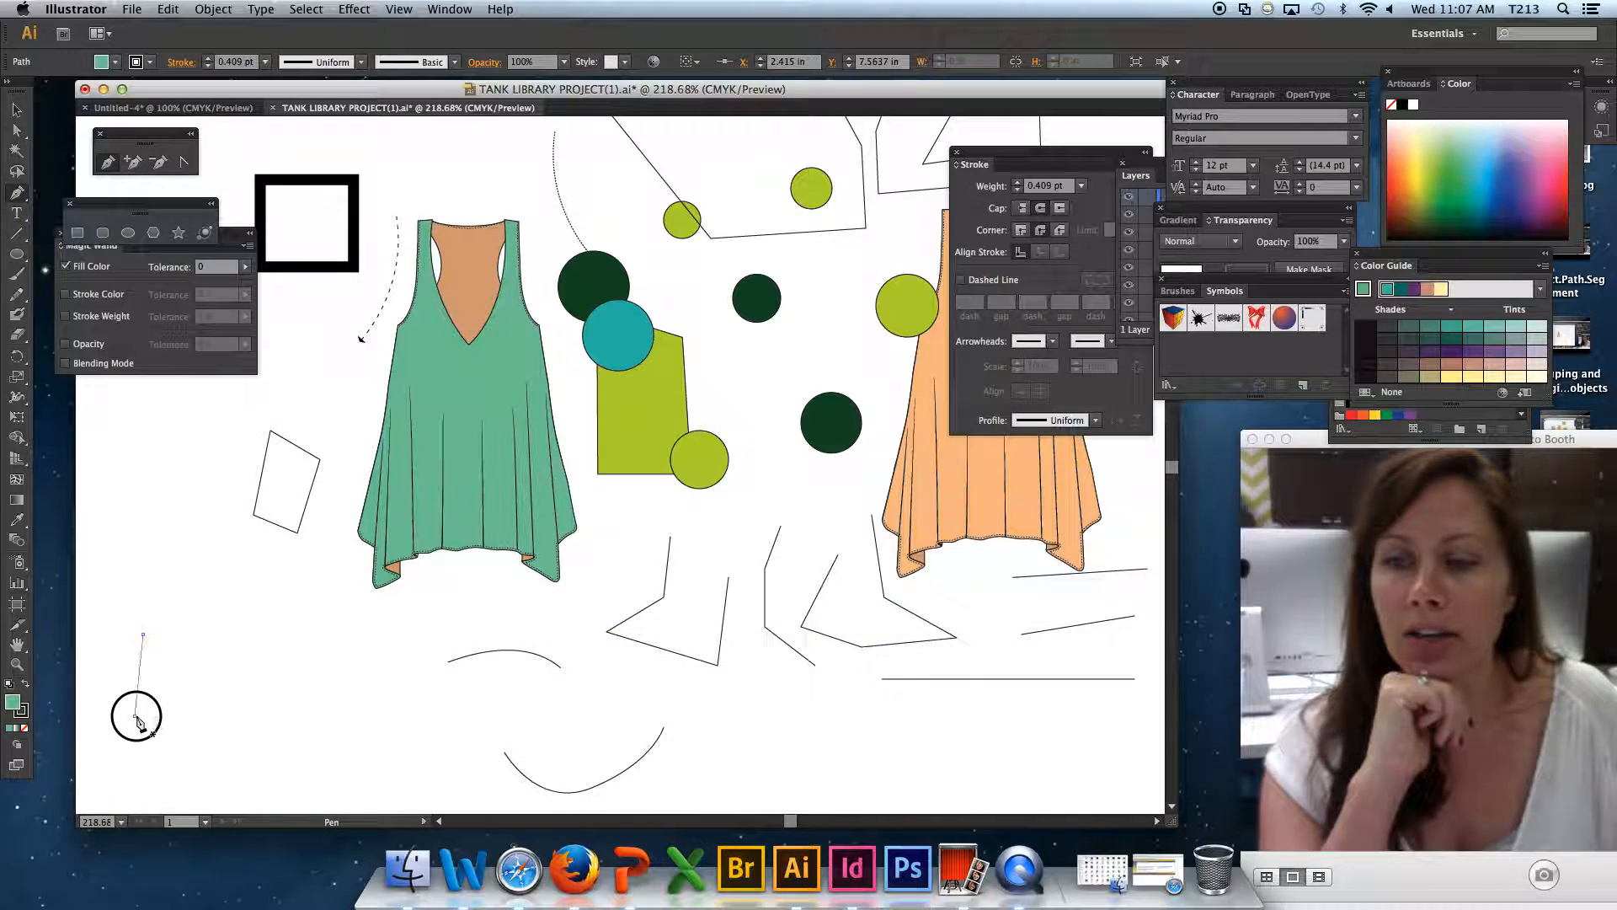
click(342, 750)
click(312, 638)
drag(239, 585, 155, 580)
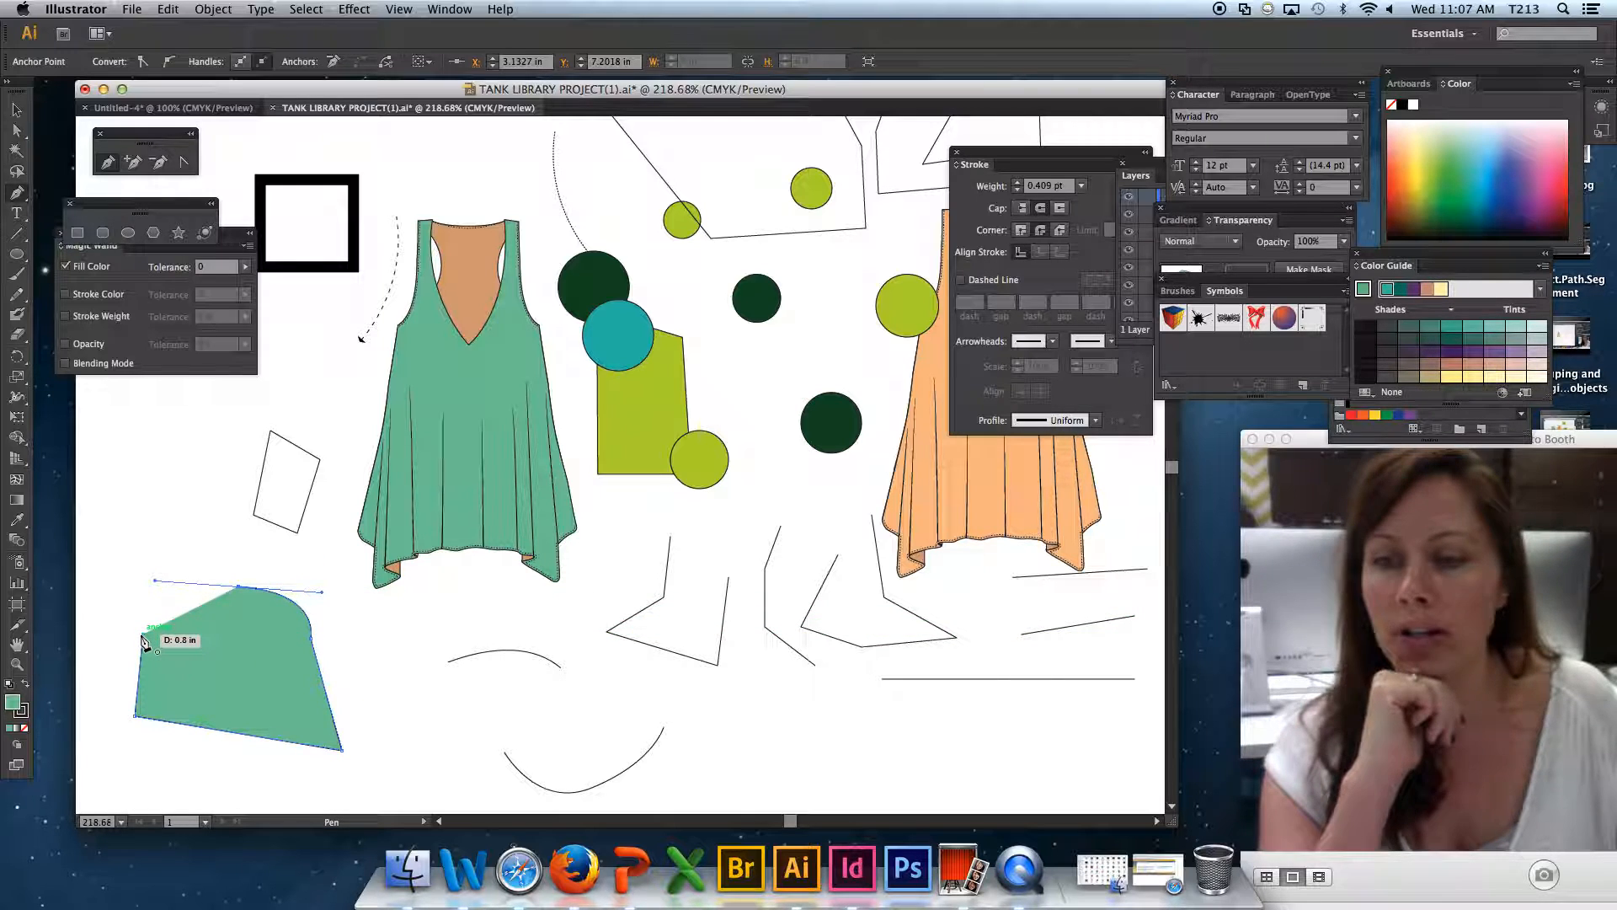
mouse_move(145, 640)
mouse_down()
mouse_move(155, 660)
mouse_move(170, 642)
mouse_move(118, 648)
mouse_up()
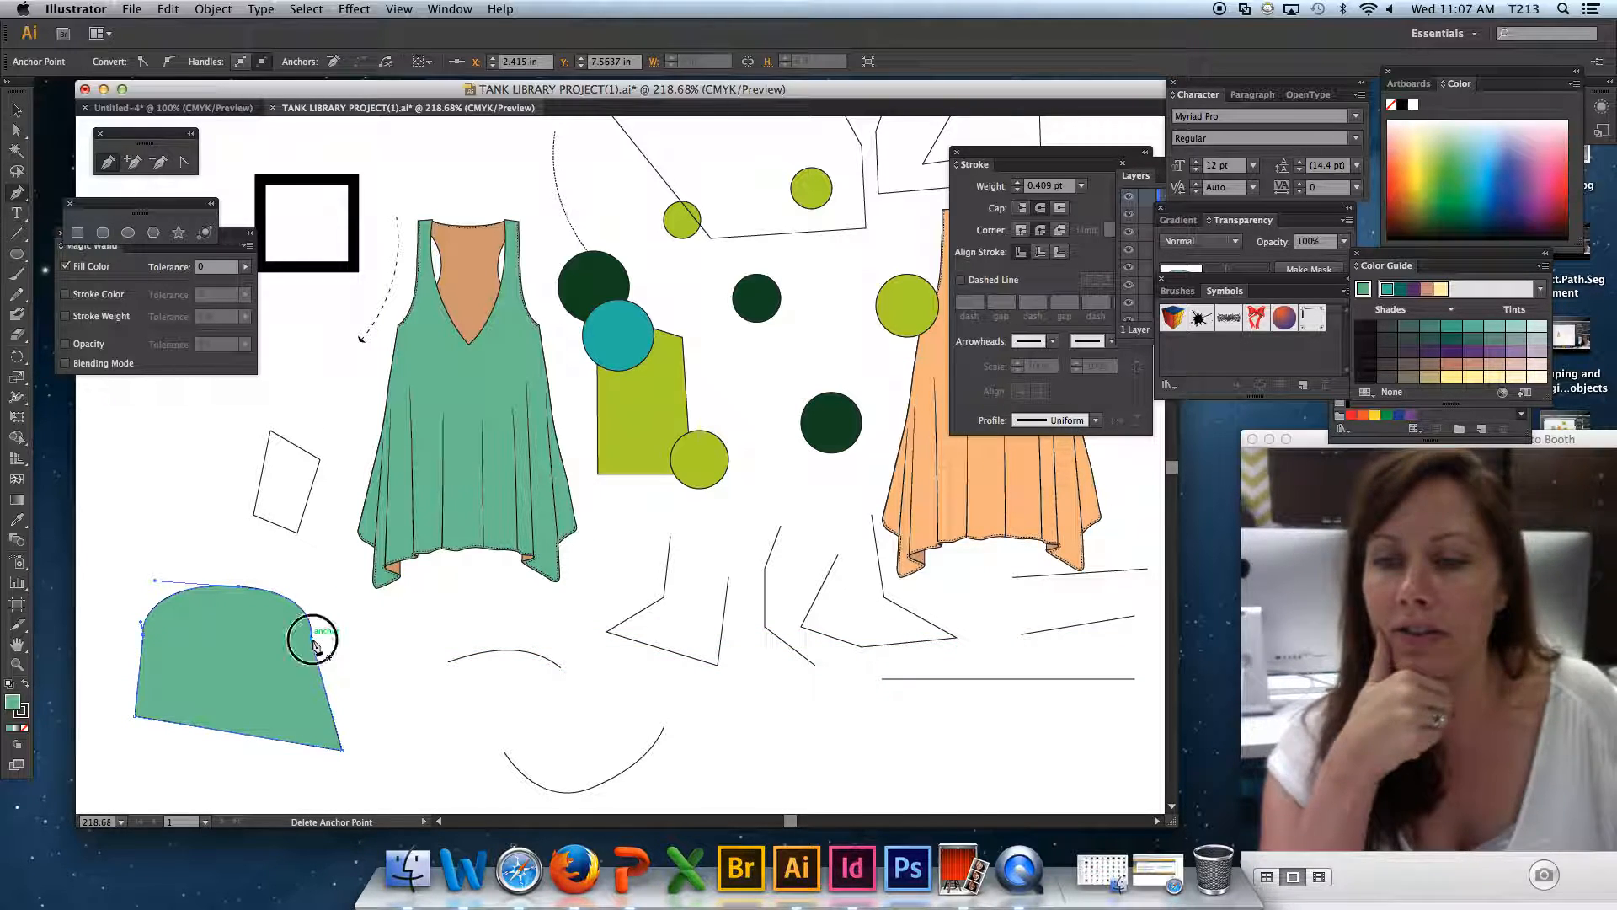
Remove the anchor point where the new shape's rounded top meets its right side, and switch to the Selection tool.
click(313, 640)
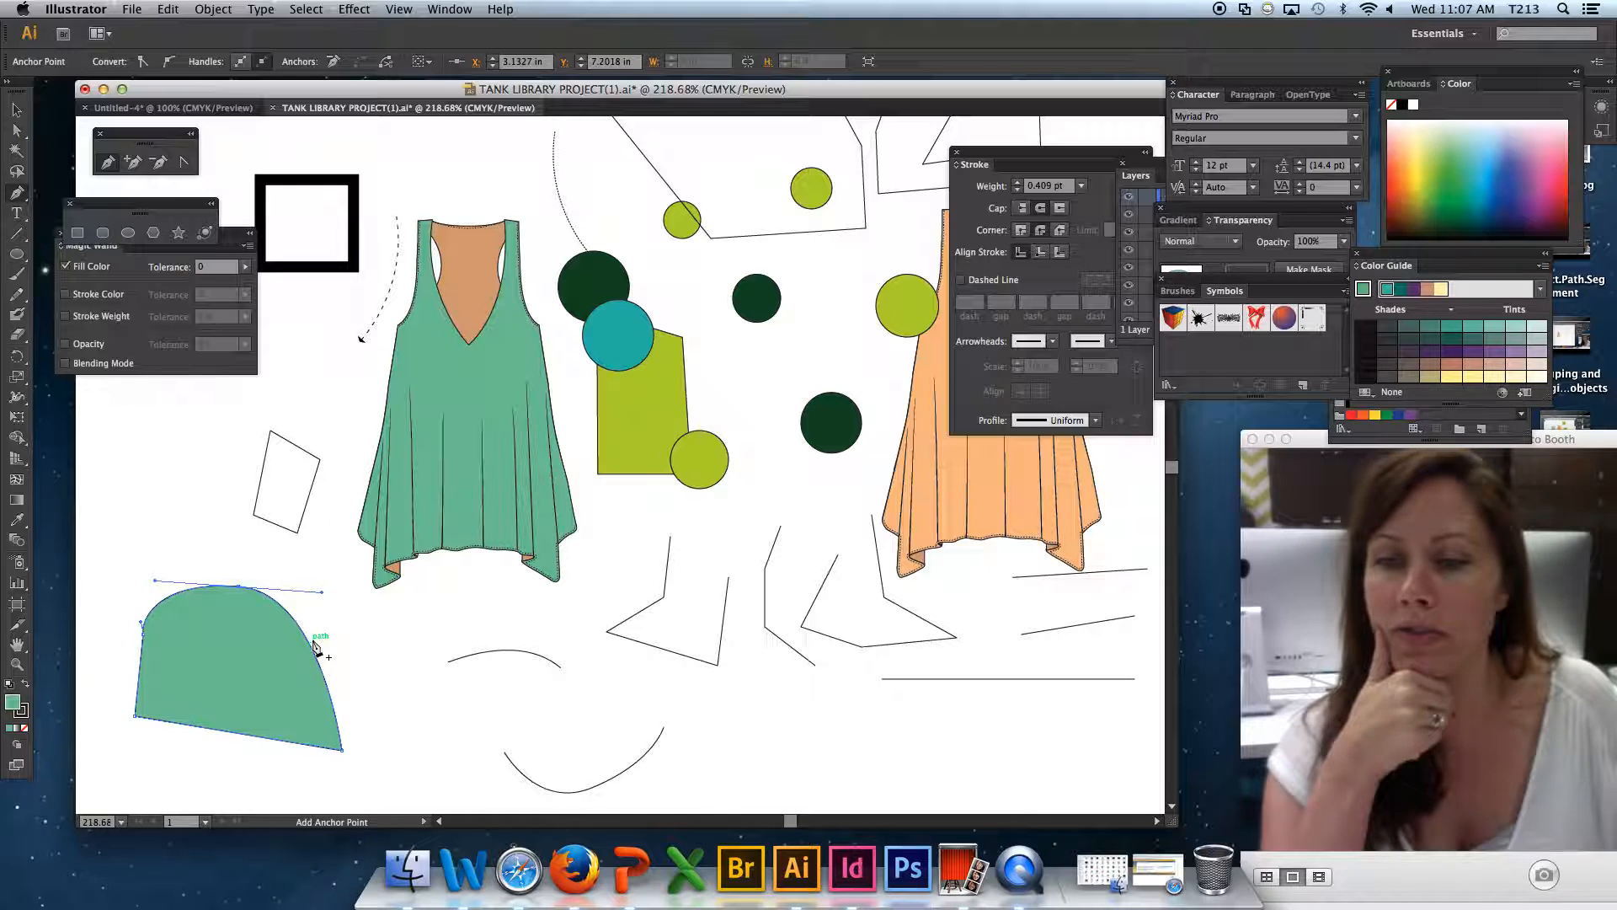
click(279, 598)
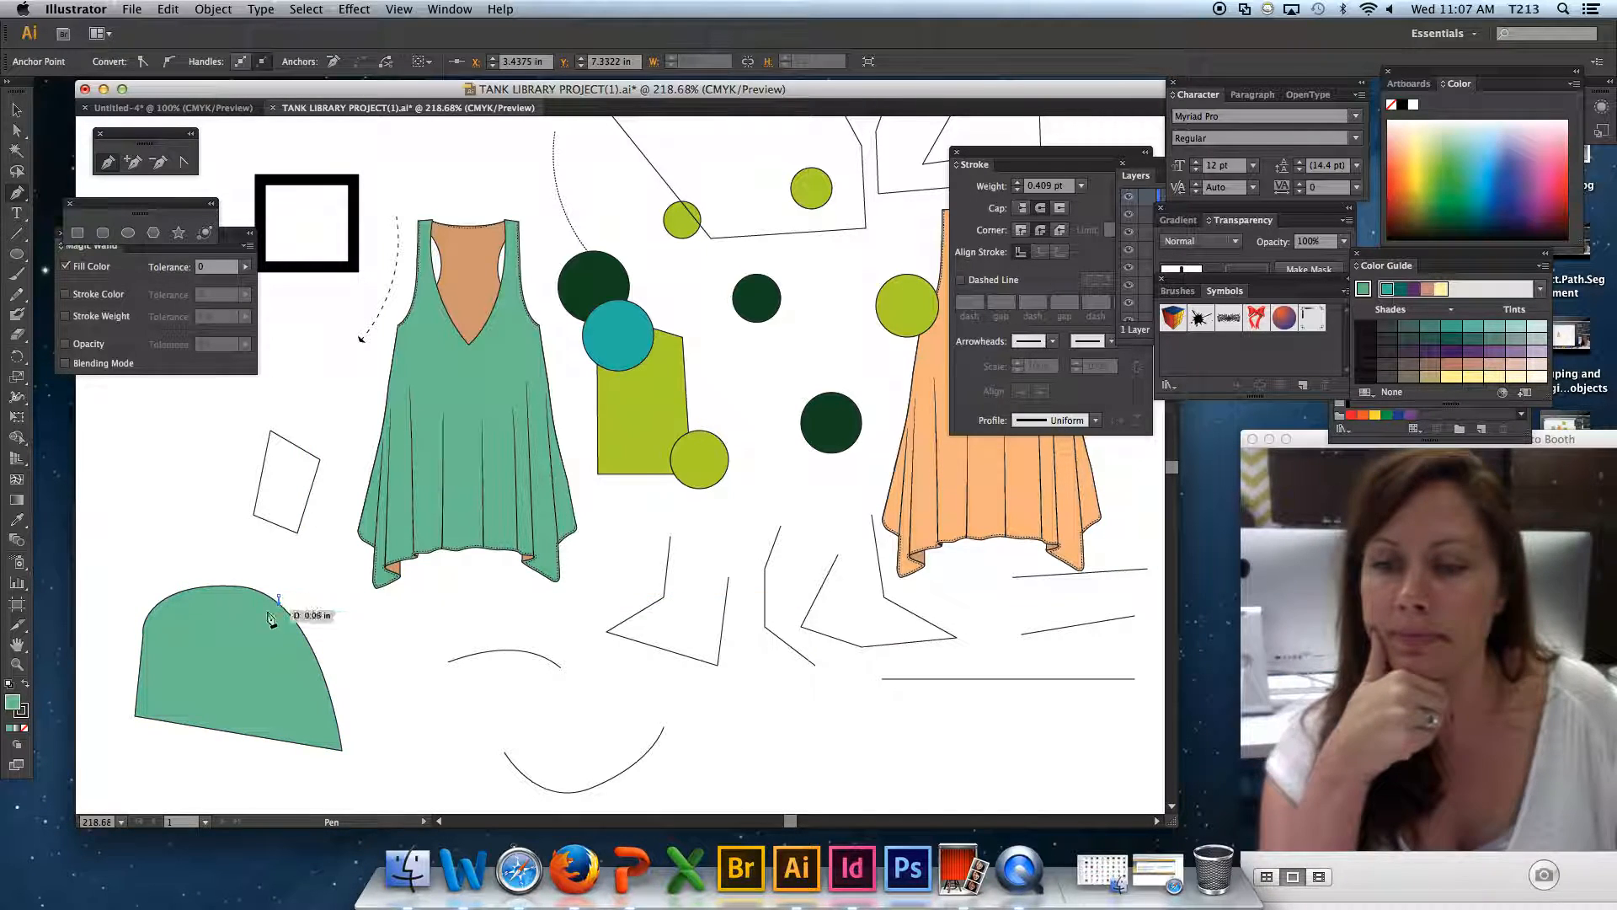
click(16, 109)
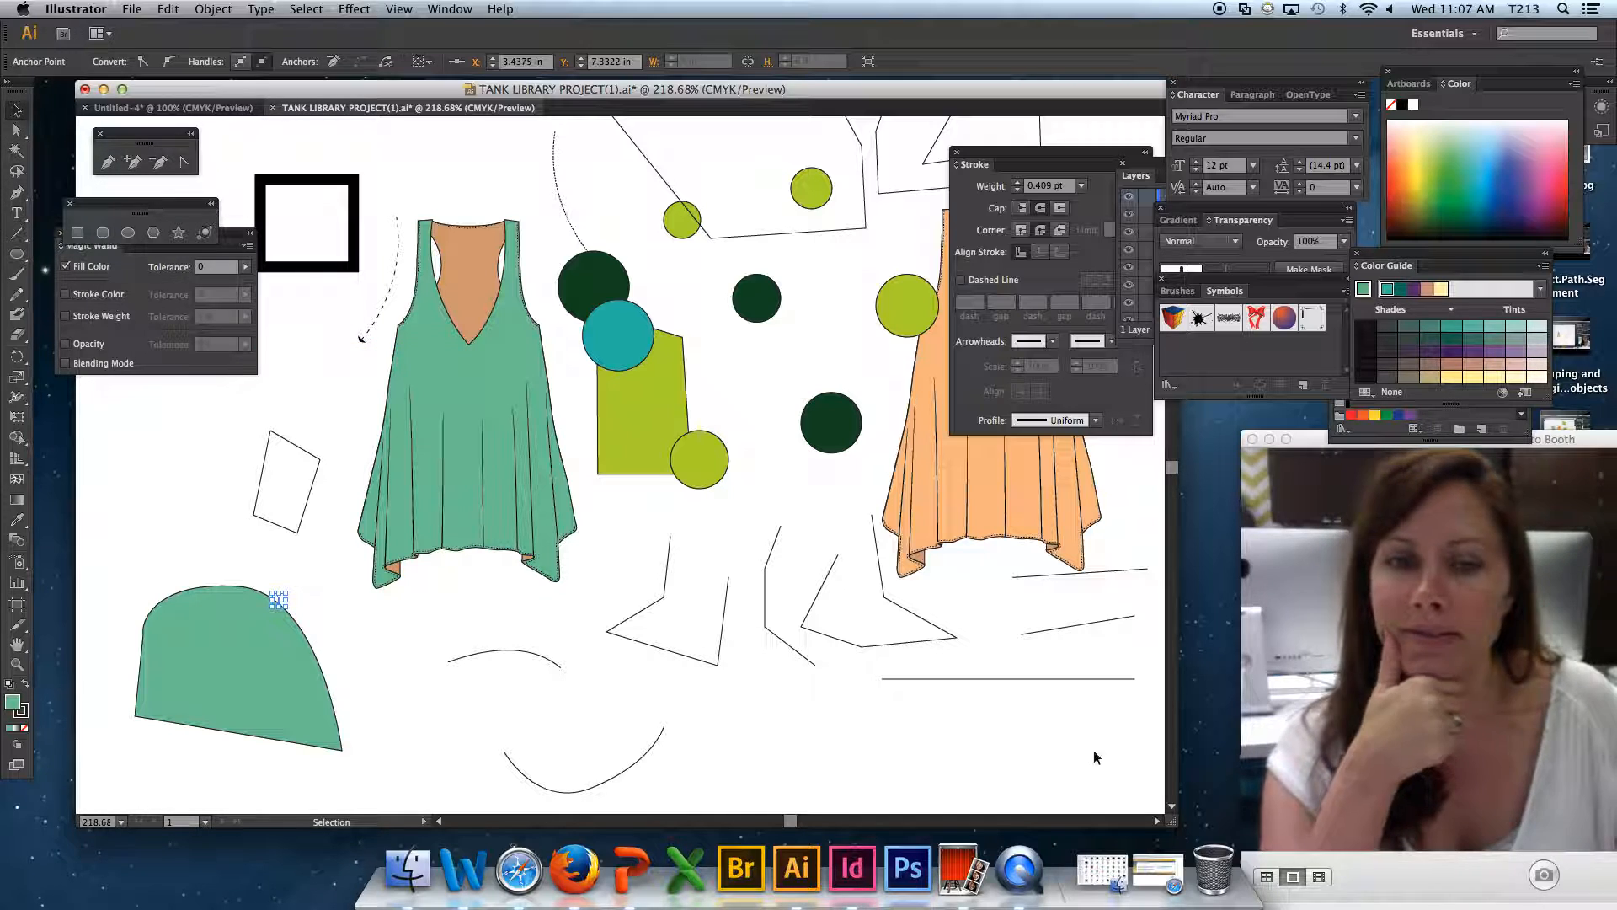